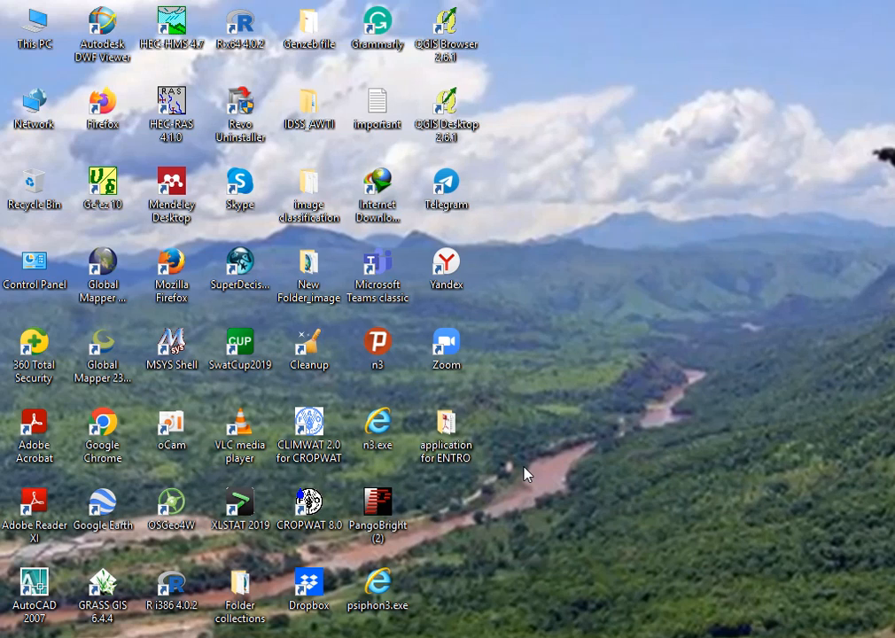
Bring the File Explorer window with the SWAT example dataset to the front.
mouse_move(279, 637)
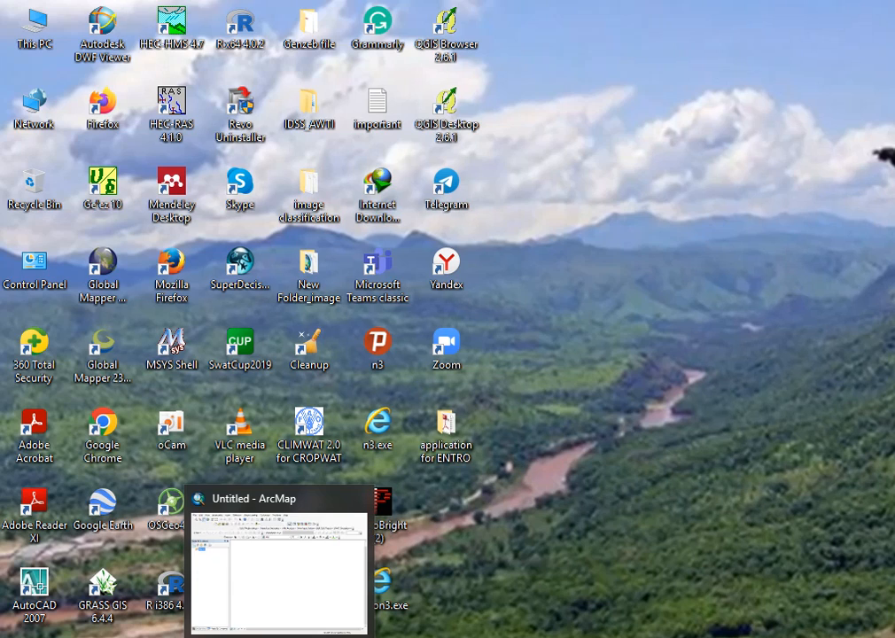
click(293, 507)
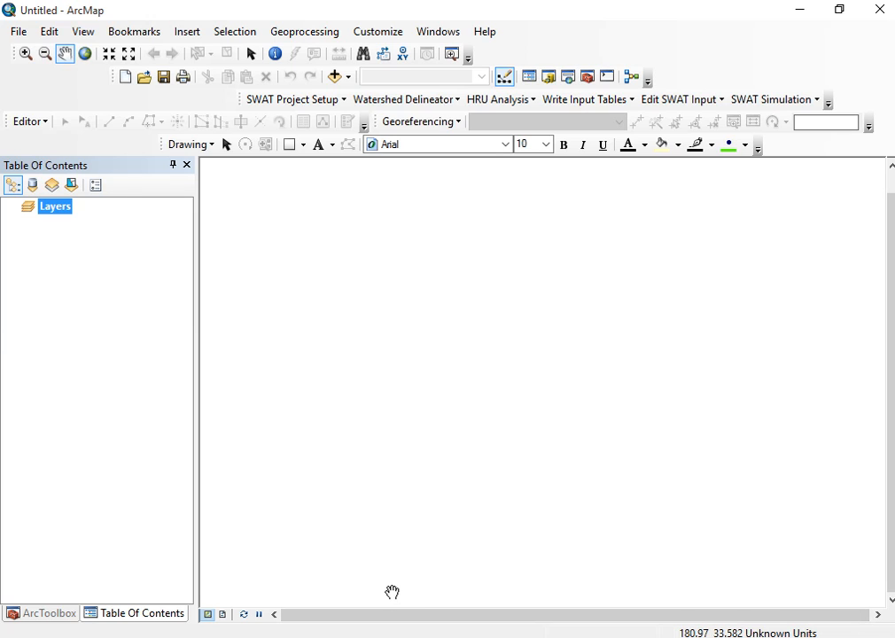
mouse_move(146, 636)
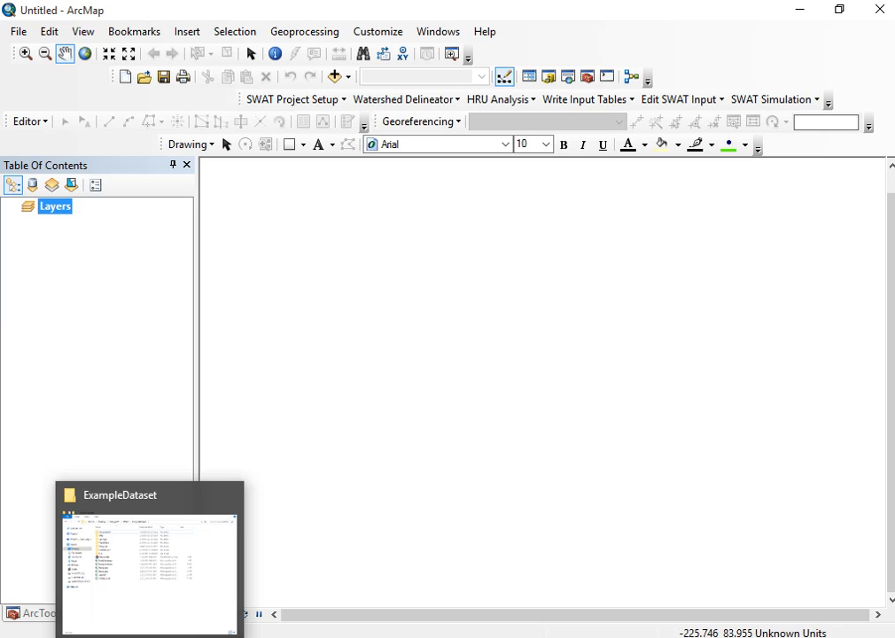
click(159, 562)
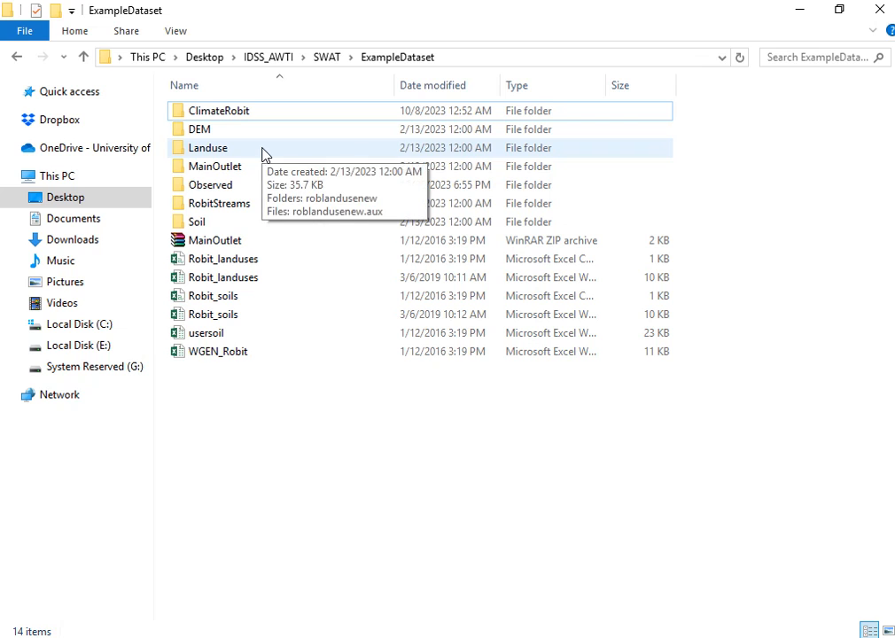
Browse the SWAT folder's contents and reopen the ExampleDataset folder.
click(83, 59)
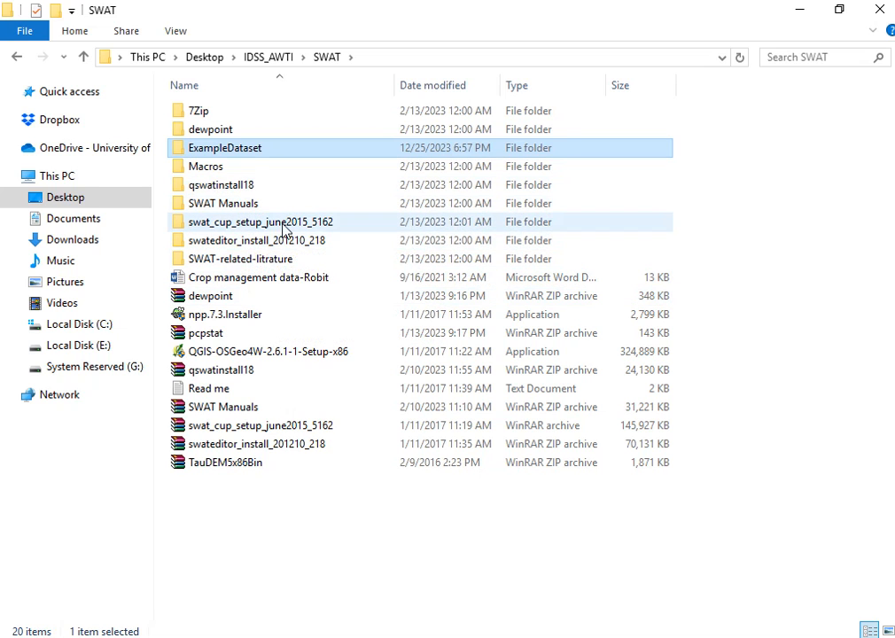
click(199, 240)
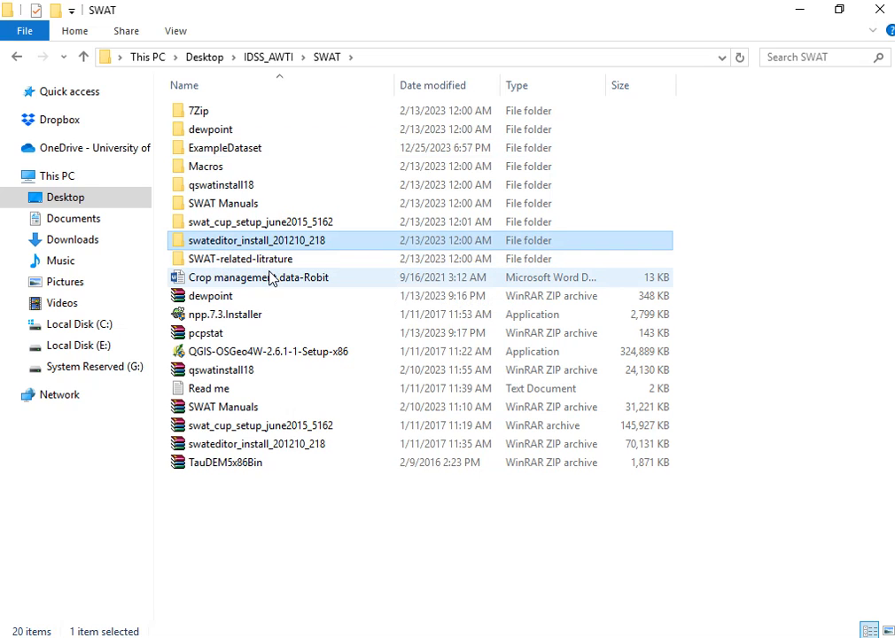
click(240, 224)
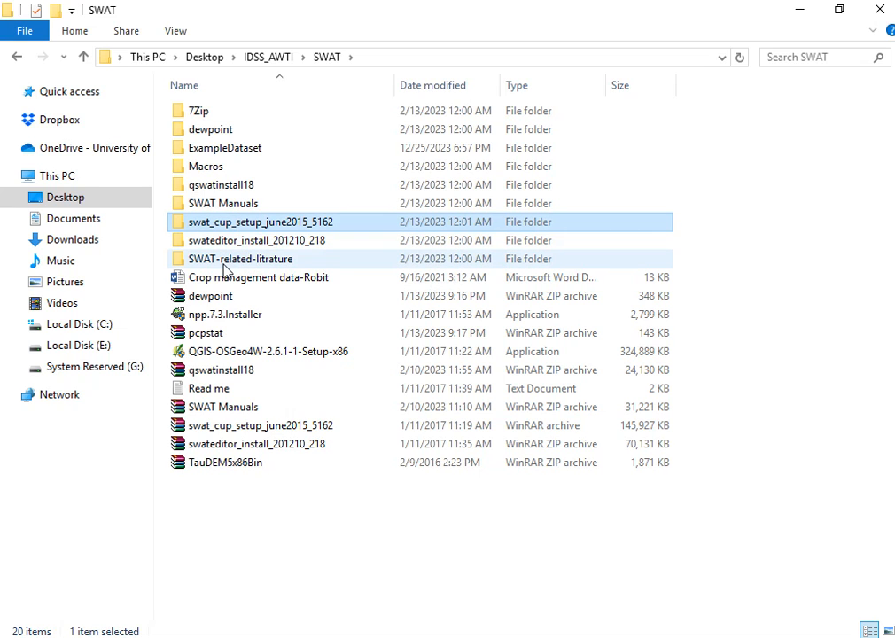
click(229, 189)
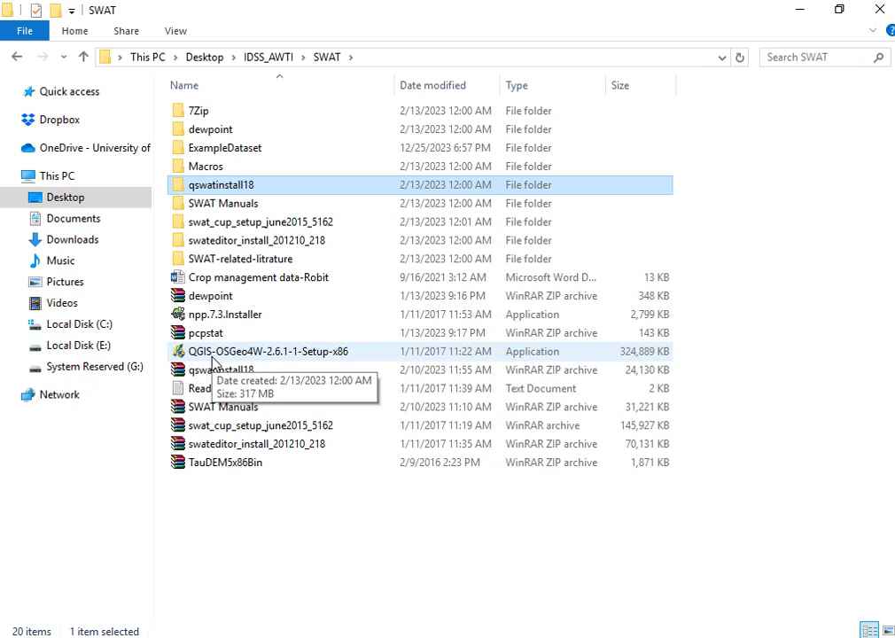
double_click(220, 151)
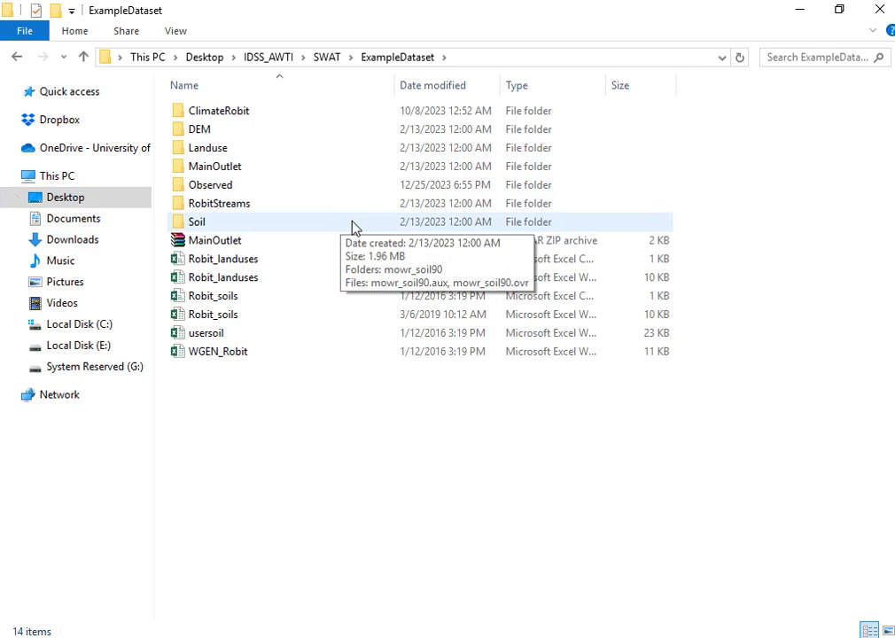
Open the ClimateRobit folder and inspect the robsol data file in Notepad, then close it.
double_click(252, 117)
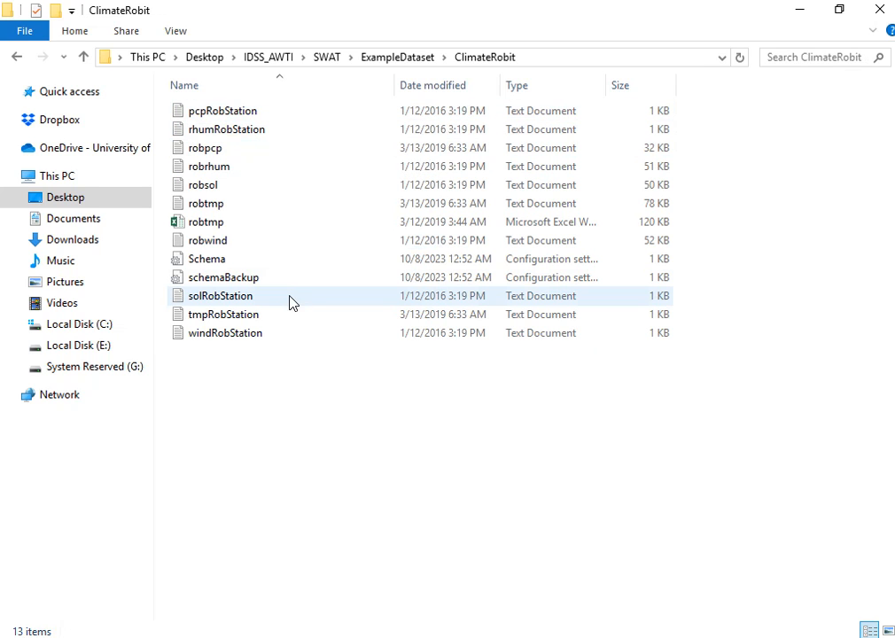
double_click(243, 193)
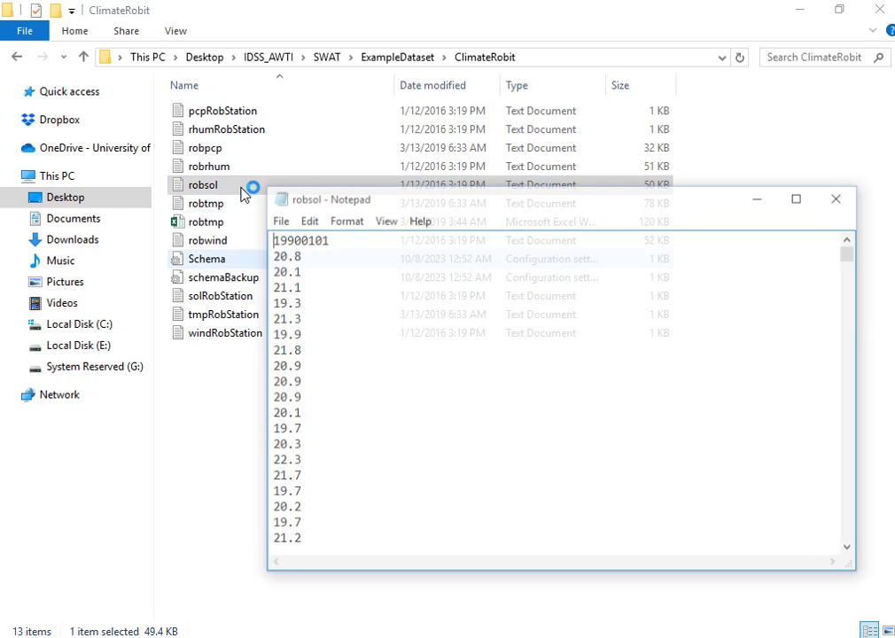
scroll(296, 280, down, 5)
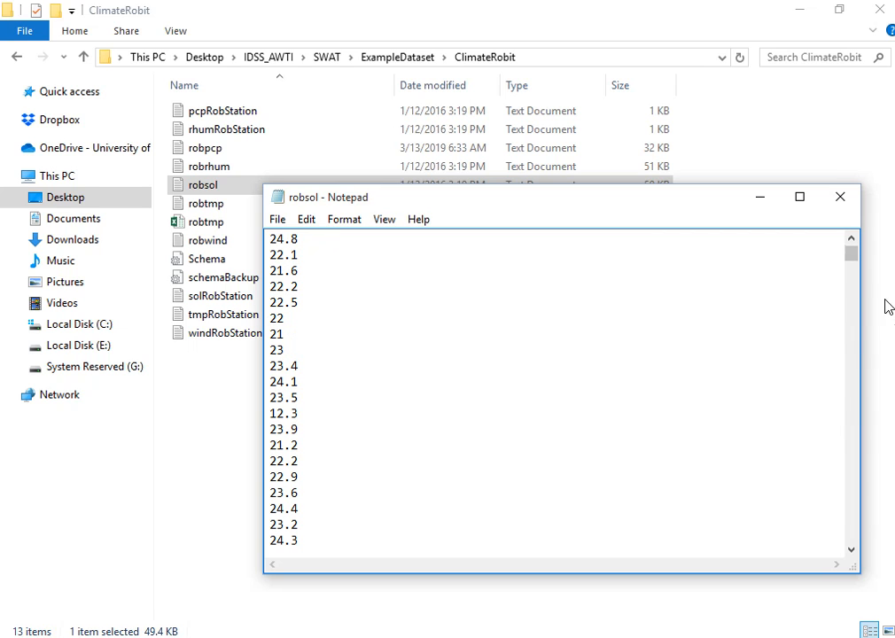
drag(850, 257, 843, 216)
click(840, 196)
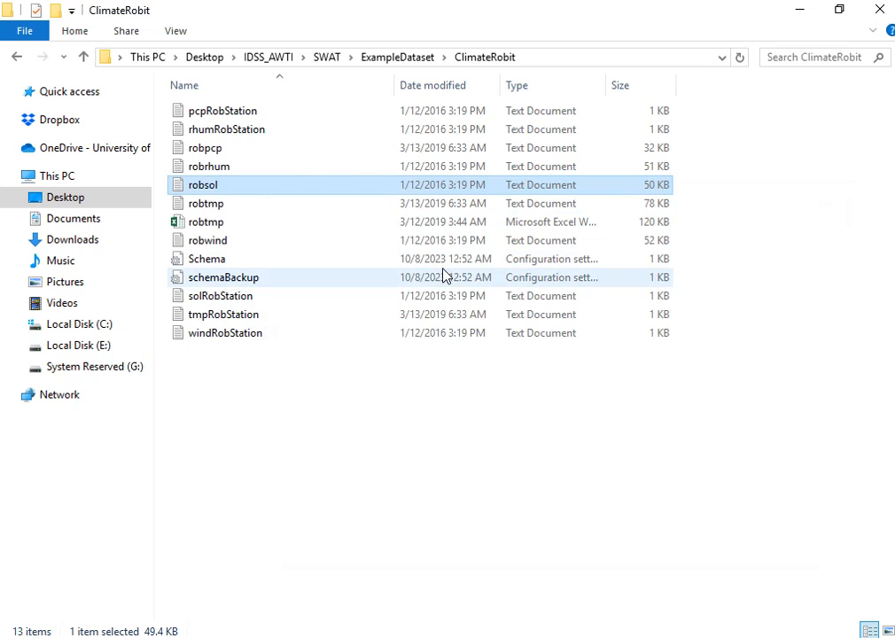
Inspect the rhumRobStation station file, then return to the ExampleDataset folder.
double_click(258, 133)
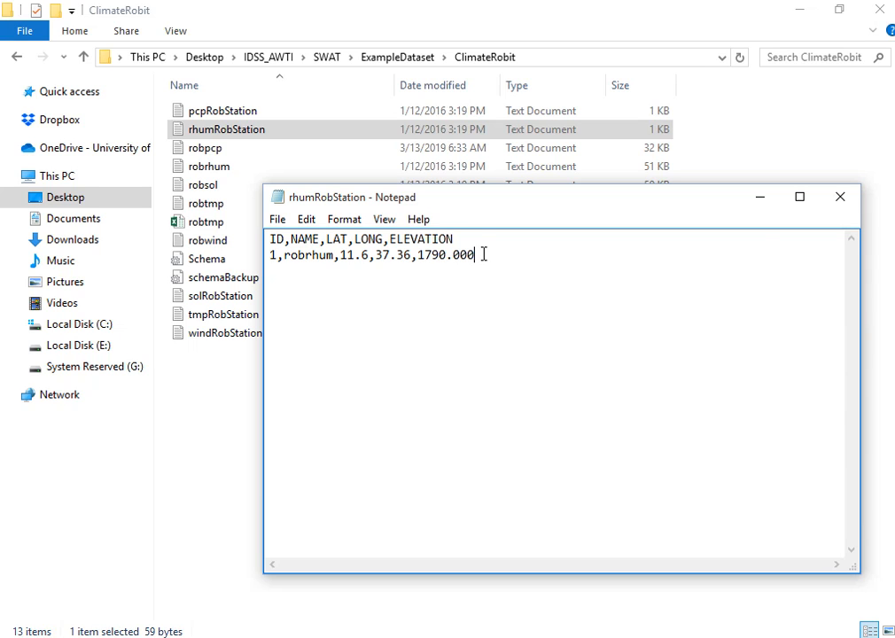
click(848, 200)
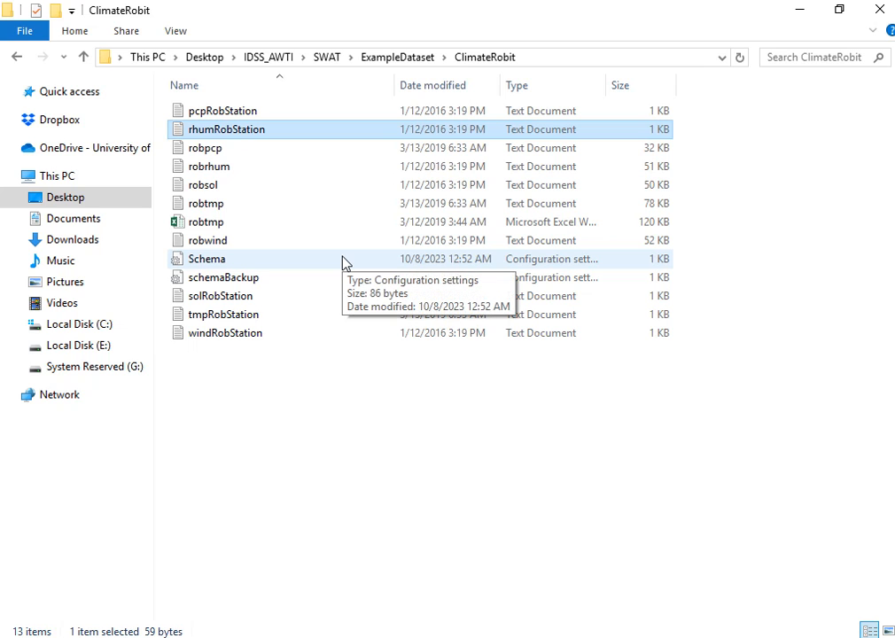
click(85, 59)
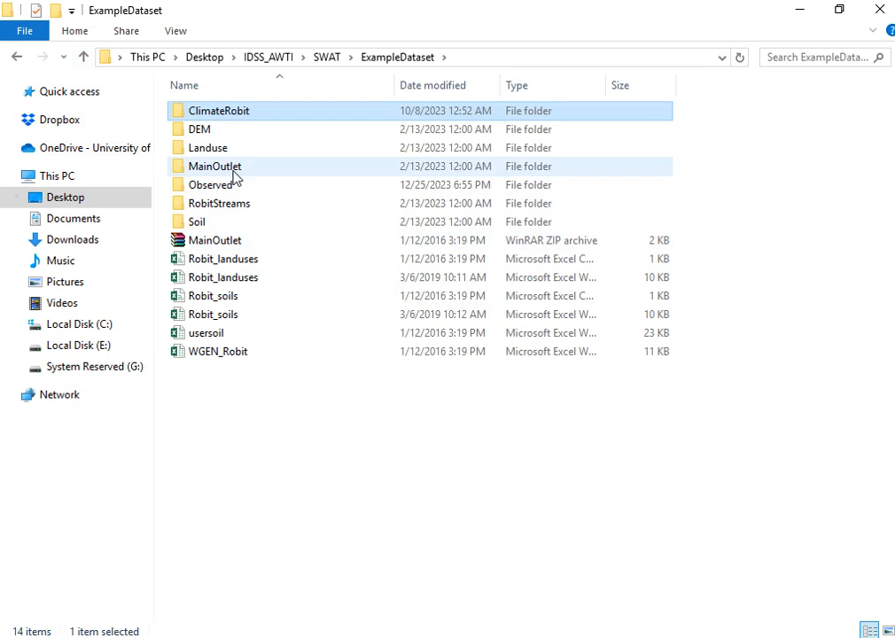
Inspect the contents of the DEM and Landuse folders in the example dataset.
double_click(234, 139)
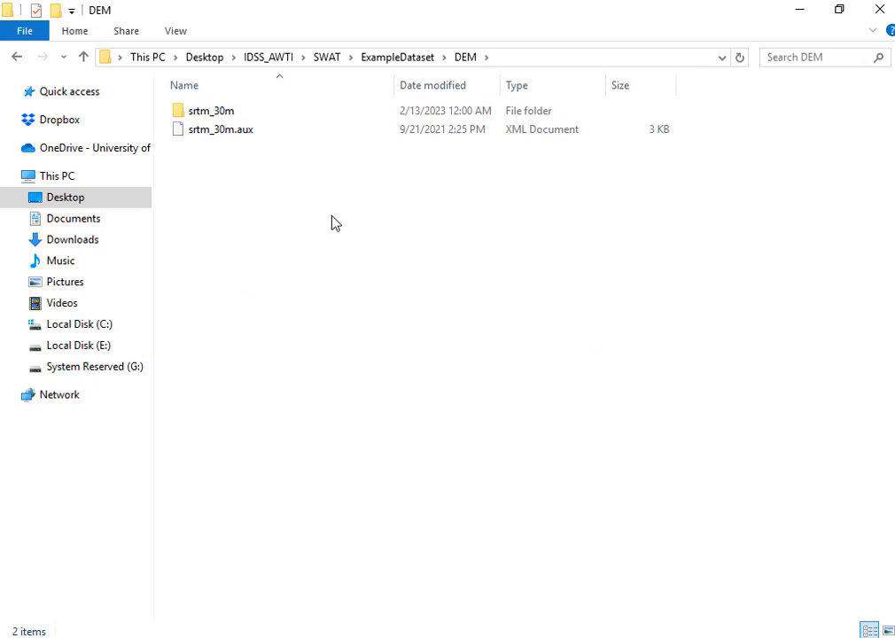
click(83, 64)
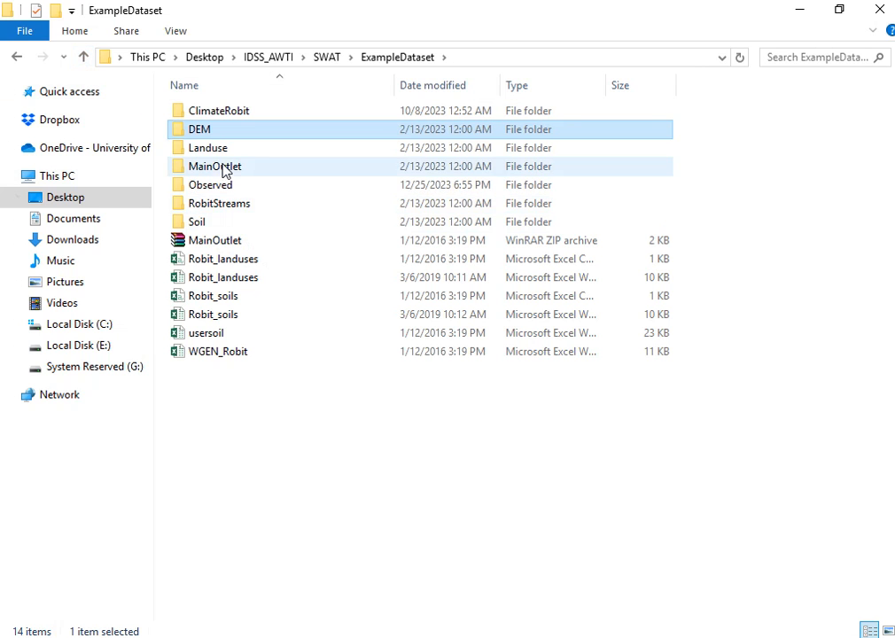
double_click(226, 151)
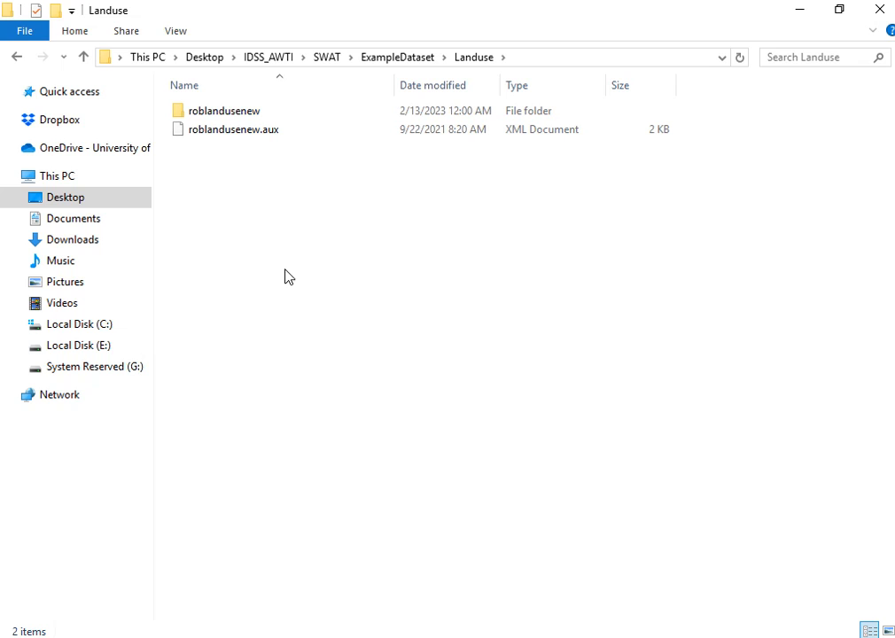
click(83, 57)
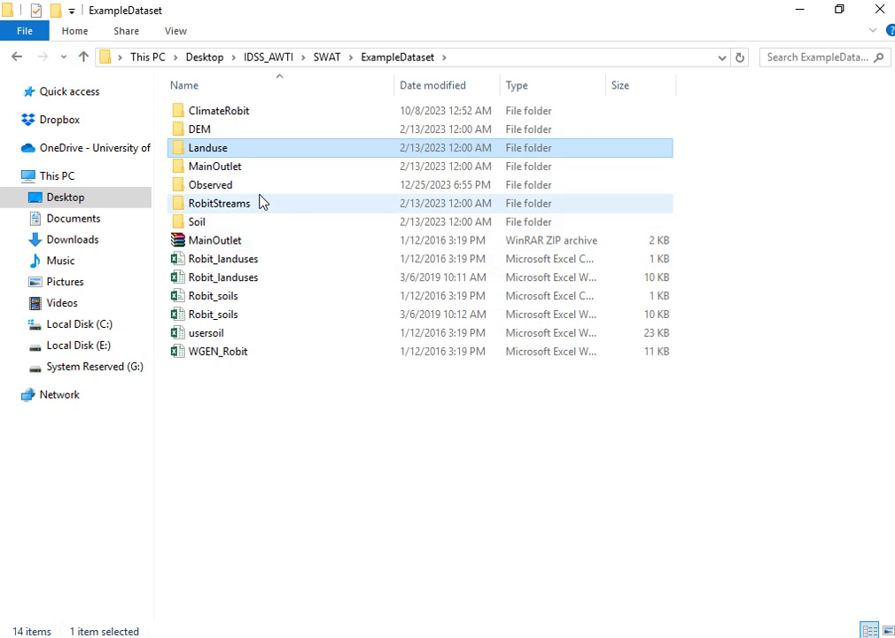
mouse_move(253, 191)
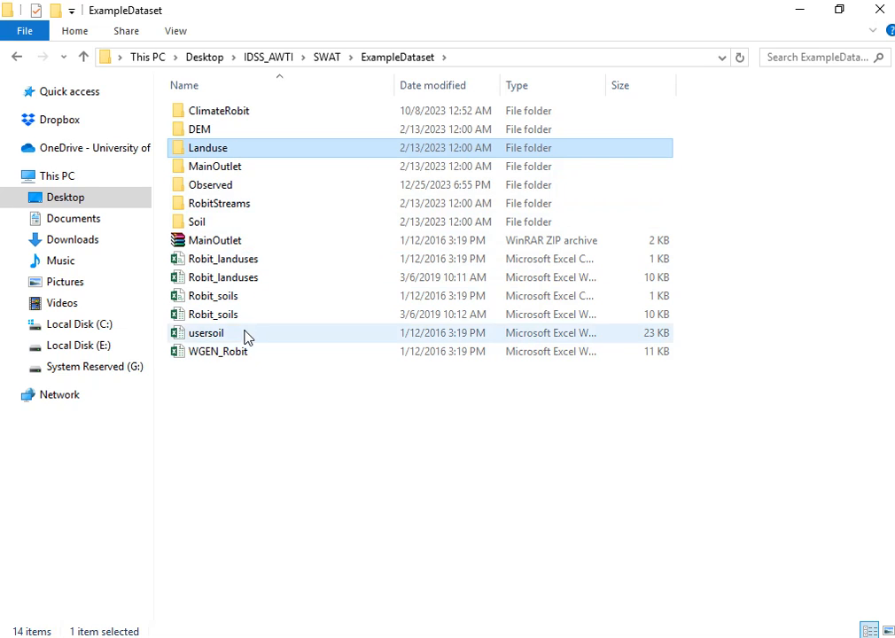
Switch to QGIS and enable the QSWAT plugin in the plugin manager.
mouse_move(365, 636)
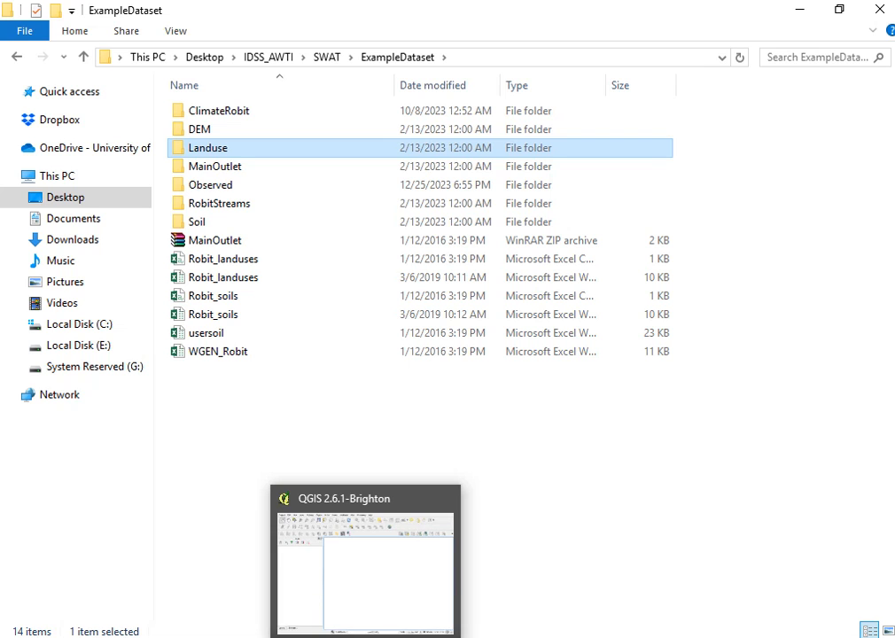
click(362, 556)
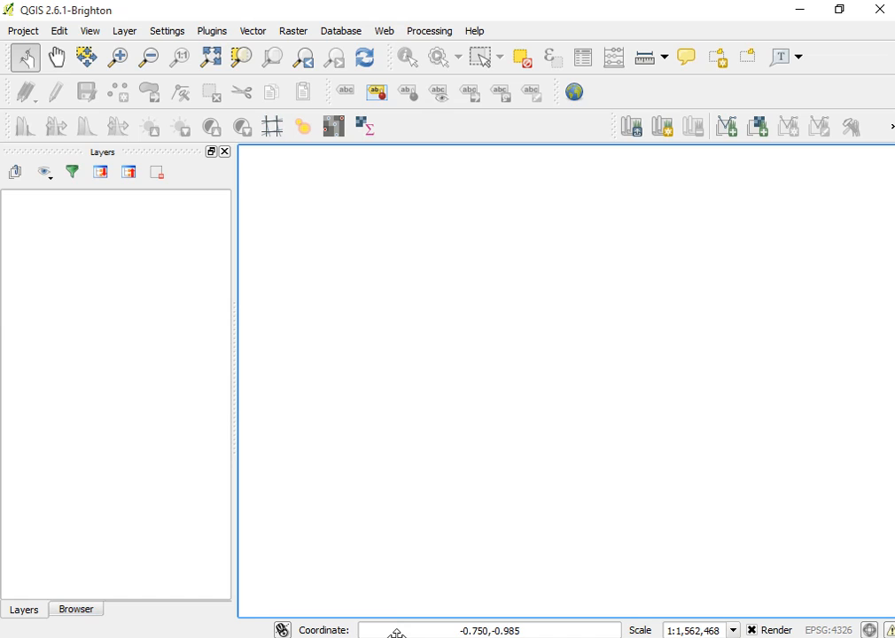
mouse_move(365, 637)
click(215, 34)
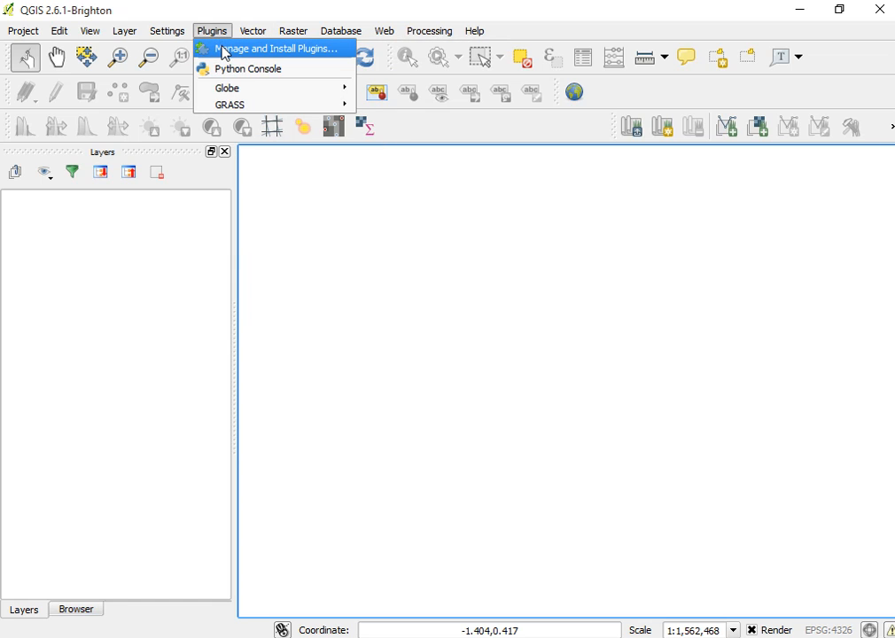
click(224, 52)
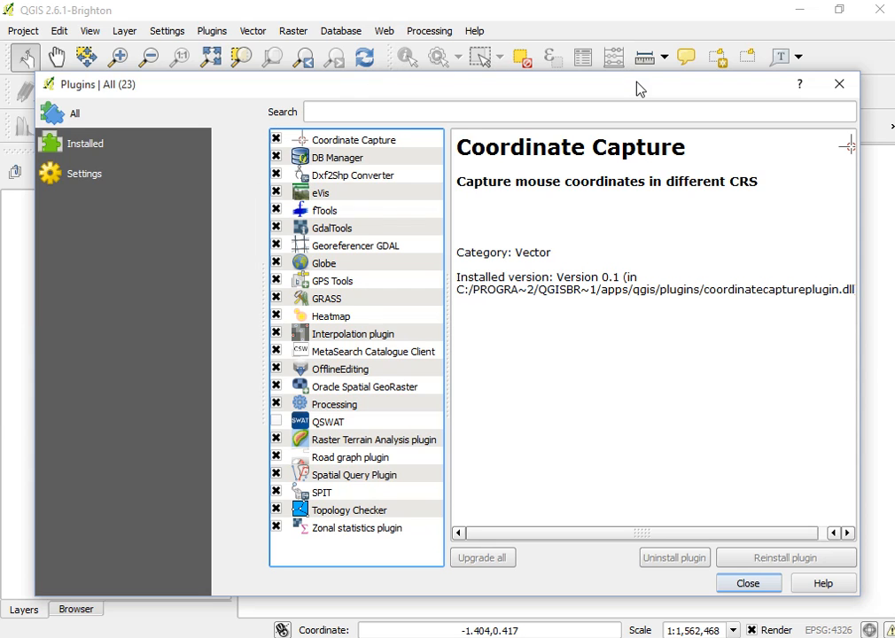
drag(637, 93, 632, 166)
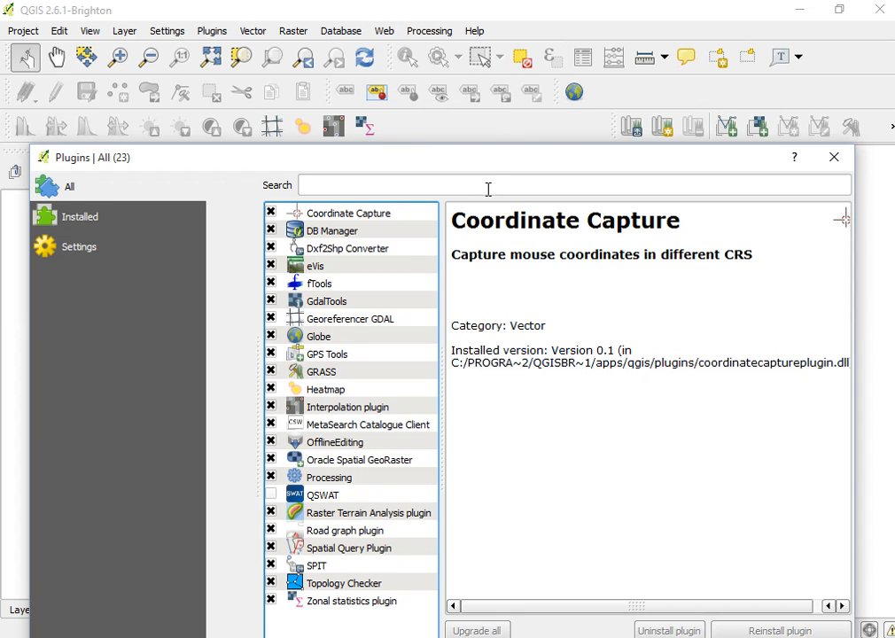
drag(494, 159, 478, 67)
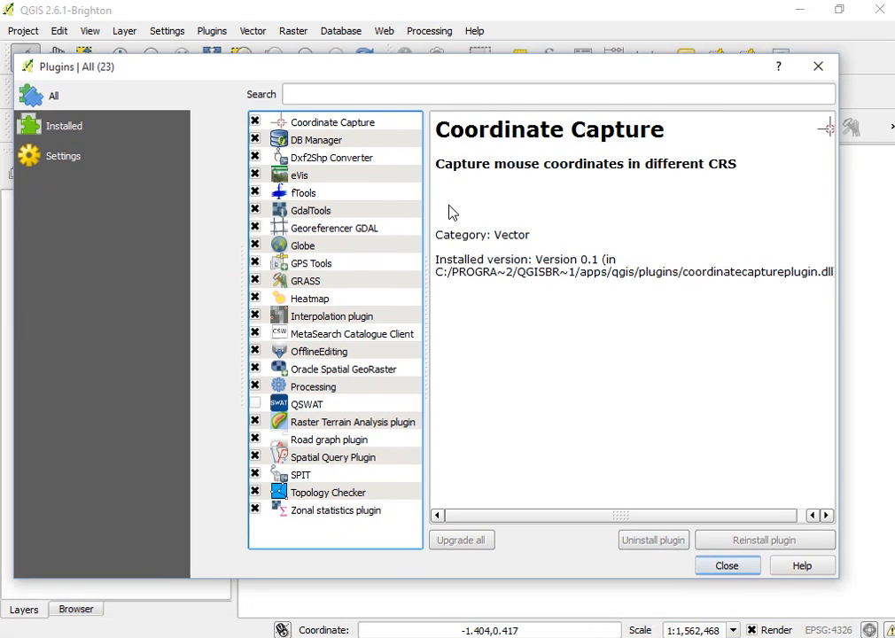
click(259, 404)
click(256, 404)
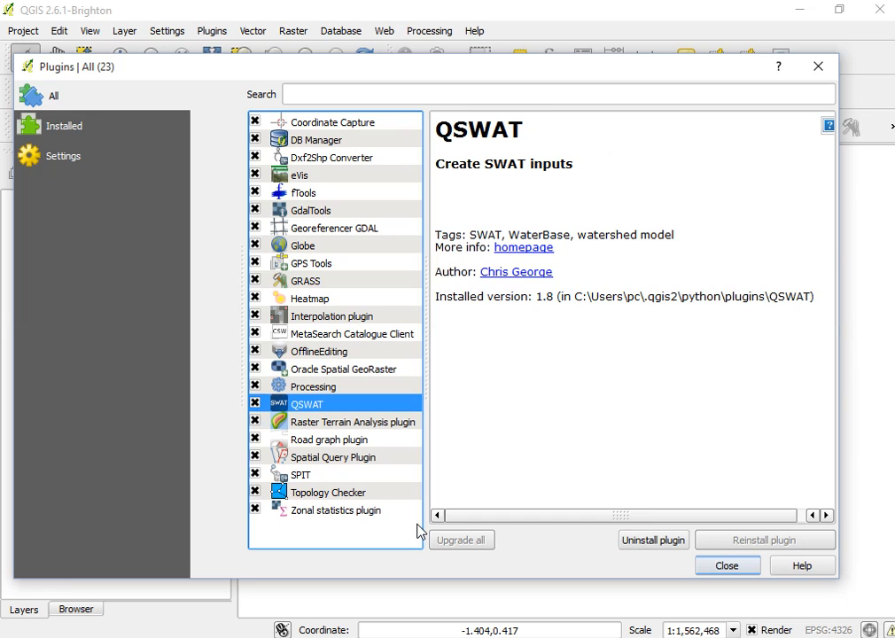
click(725, 567)
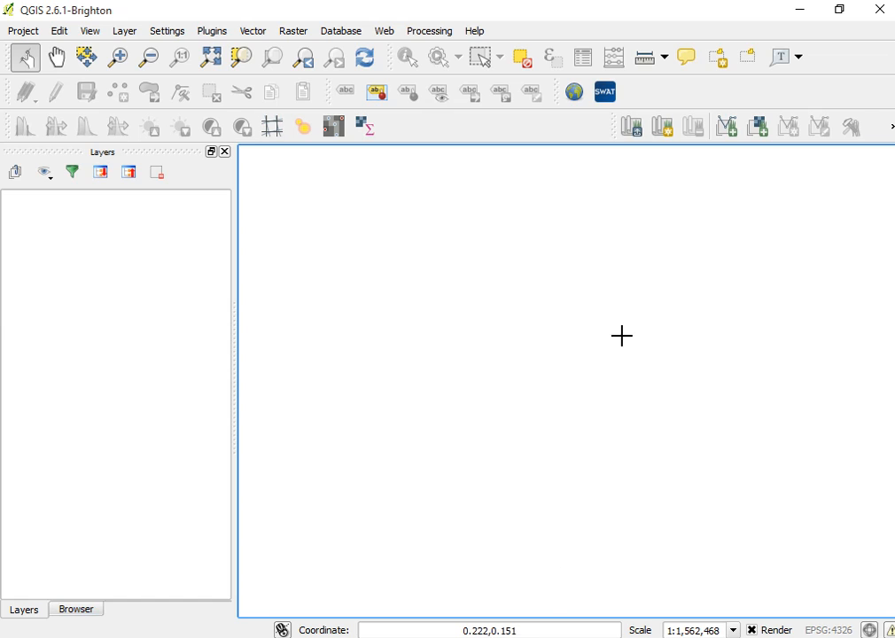
Start a new QSWAT project and save it as QSWAT Trail 1 in the QSWAT practical 1 folder on drive E:.
click(605, 93)
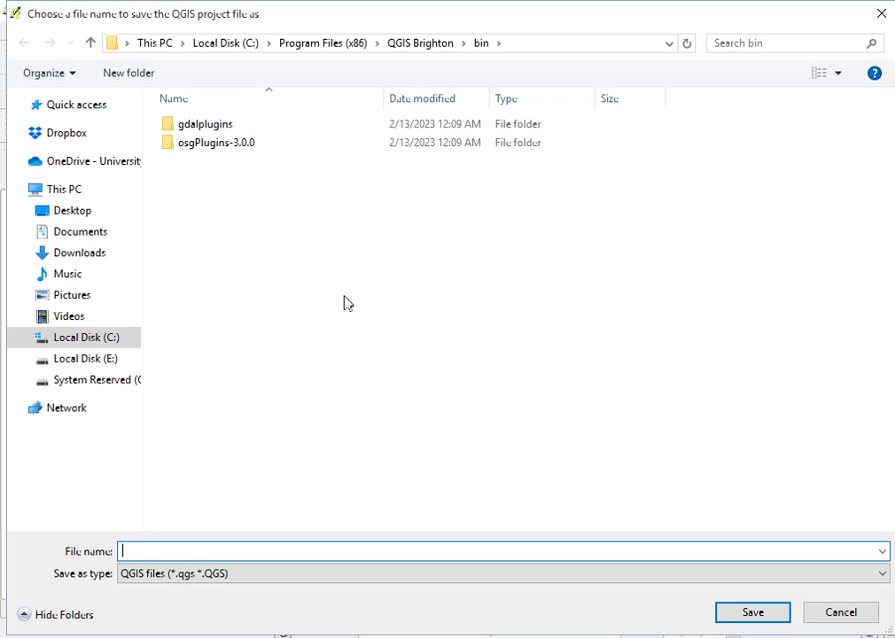
click(89, 358)
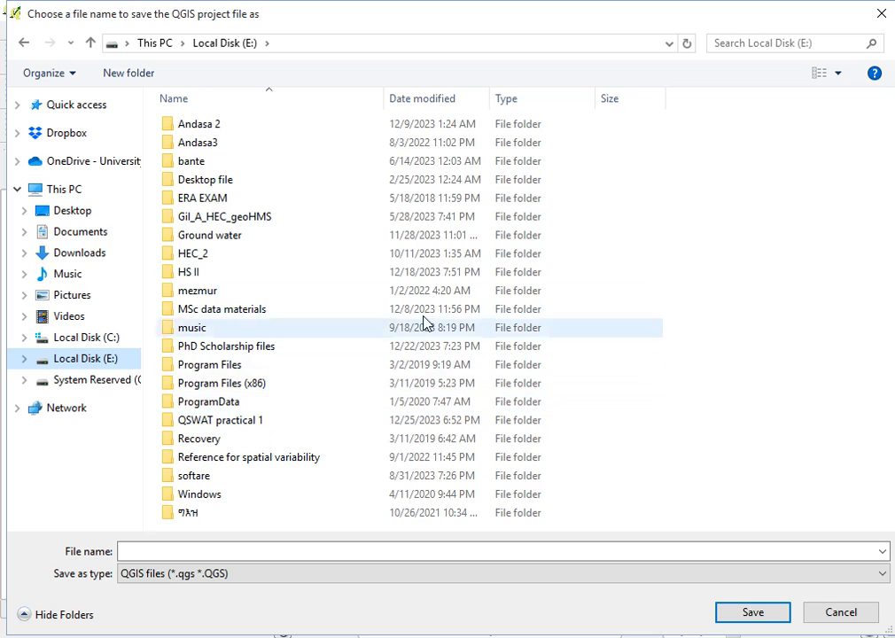
click(241, 423)
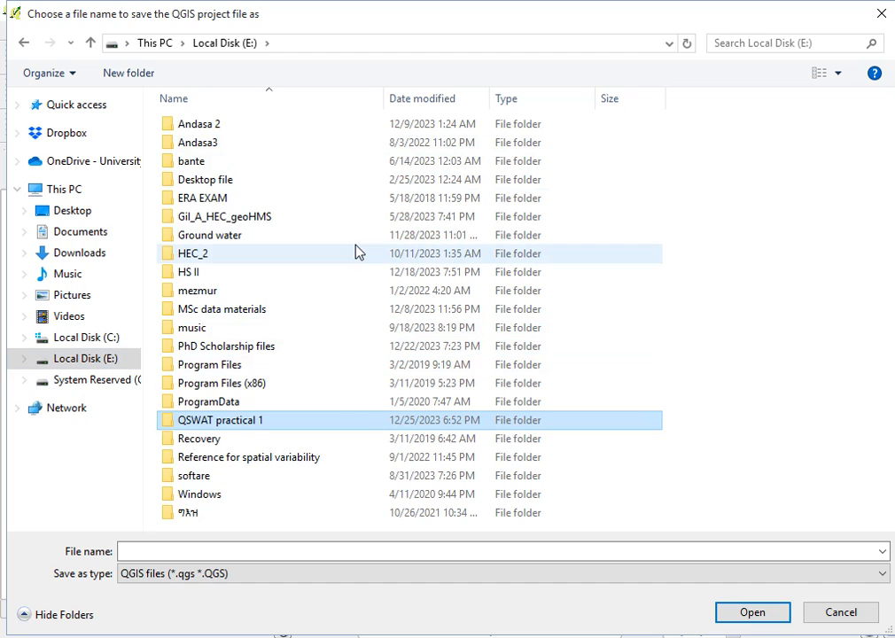
double_click(247, 421)
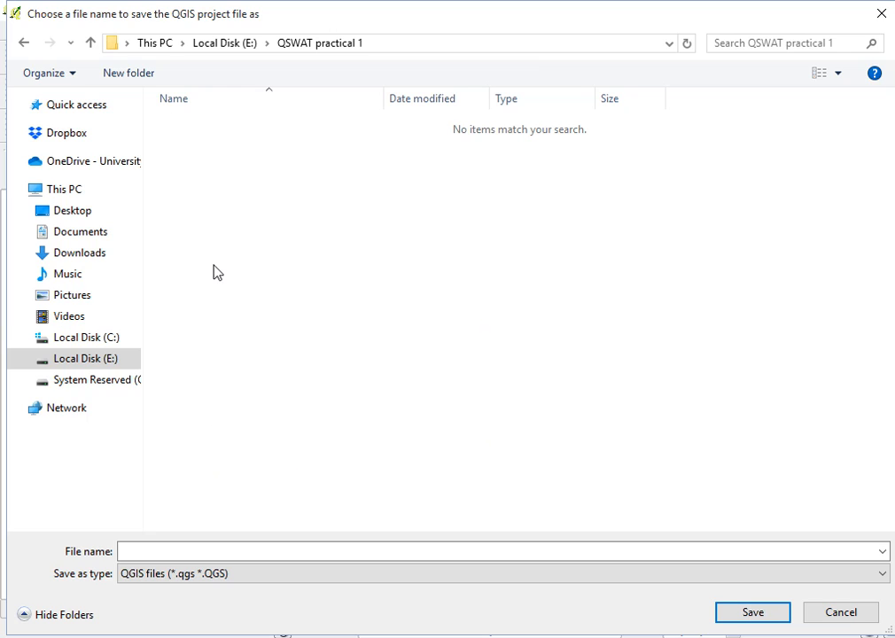
click(90, 42)
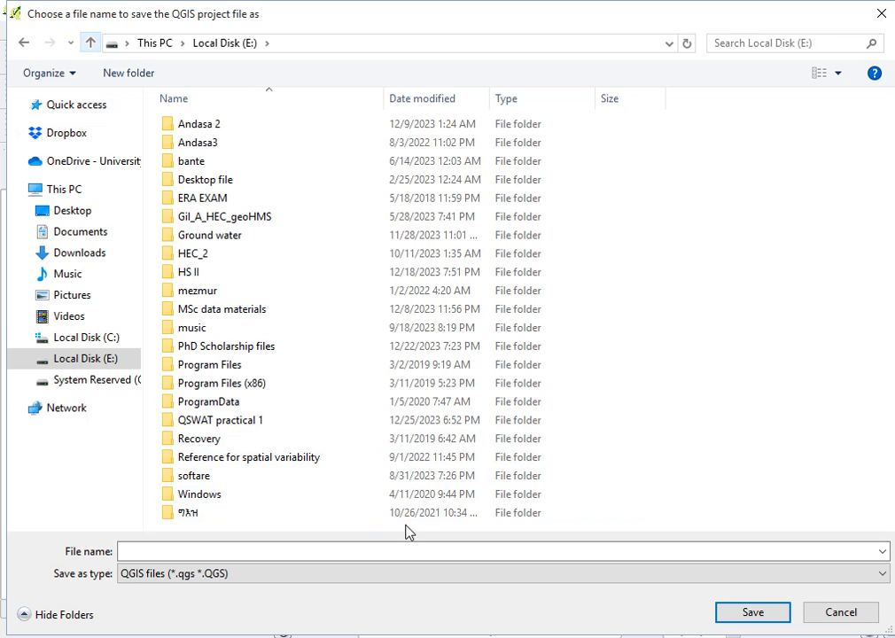
click(239, 425)
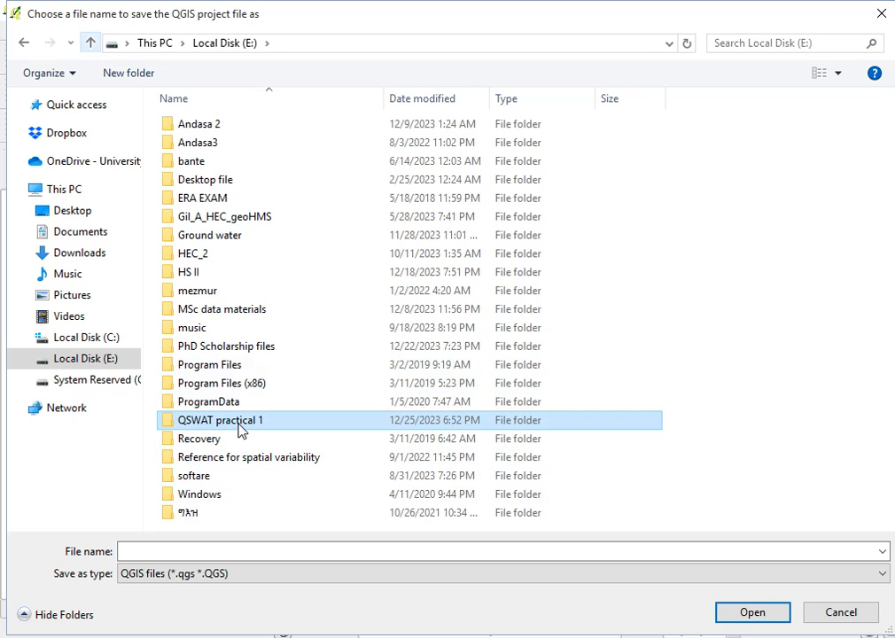
double_click(236, 425)
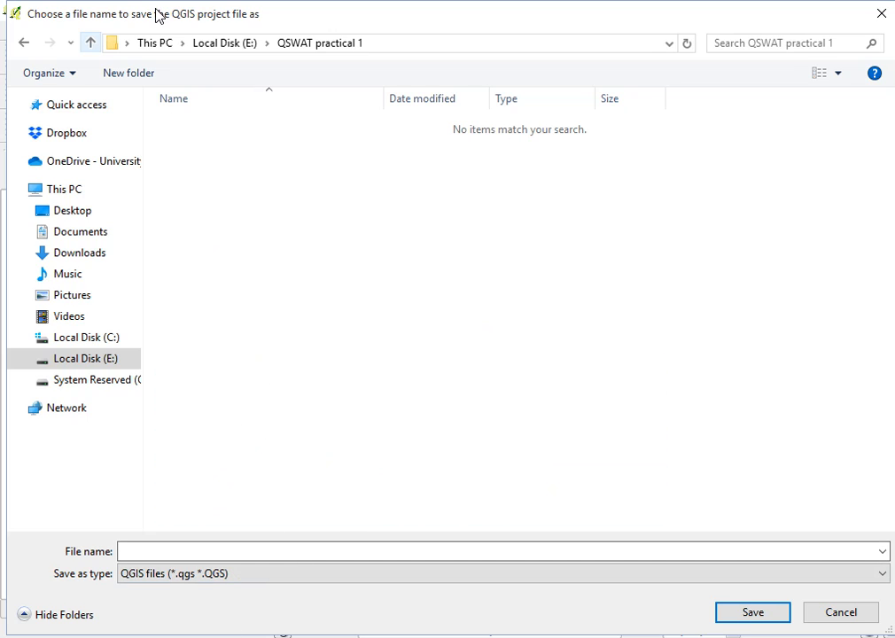
click(147, 553)
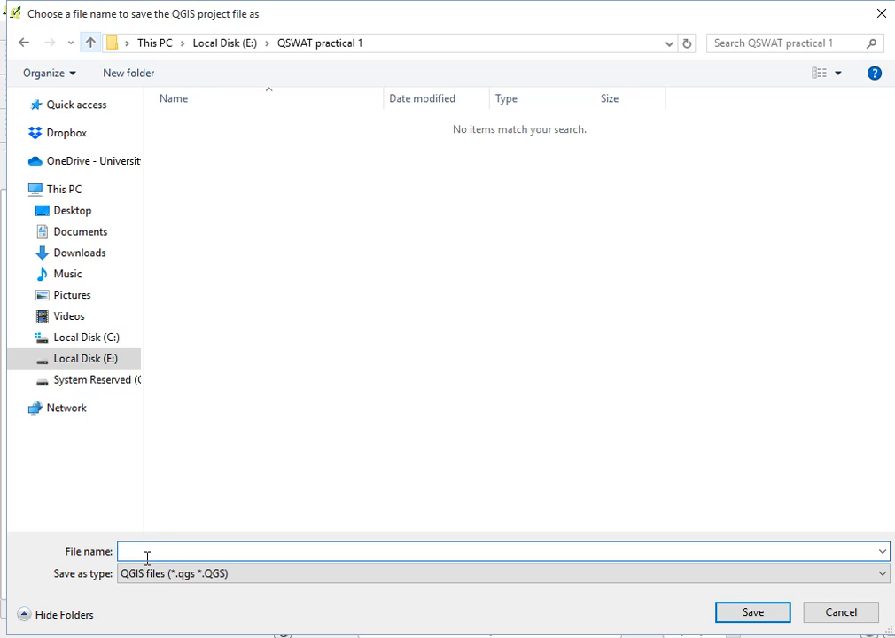
text(QSWAT Trail 1)
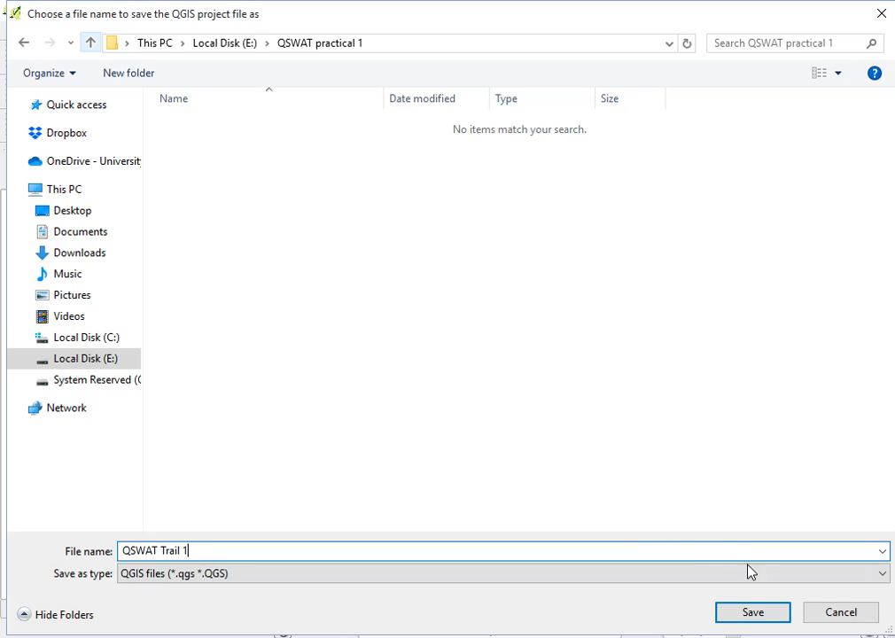
click(743, 617)
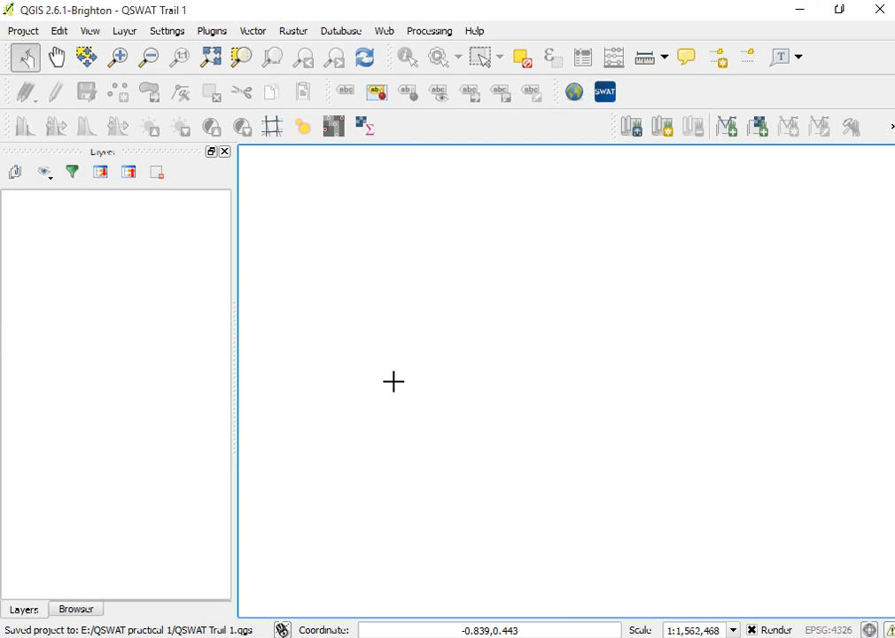
Open the Delineate Watershed step of the QSWAT project.
mouse_move(365, 637)
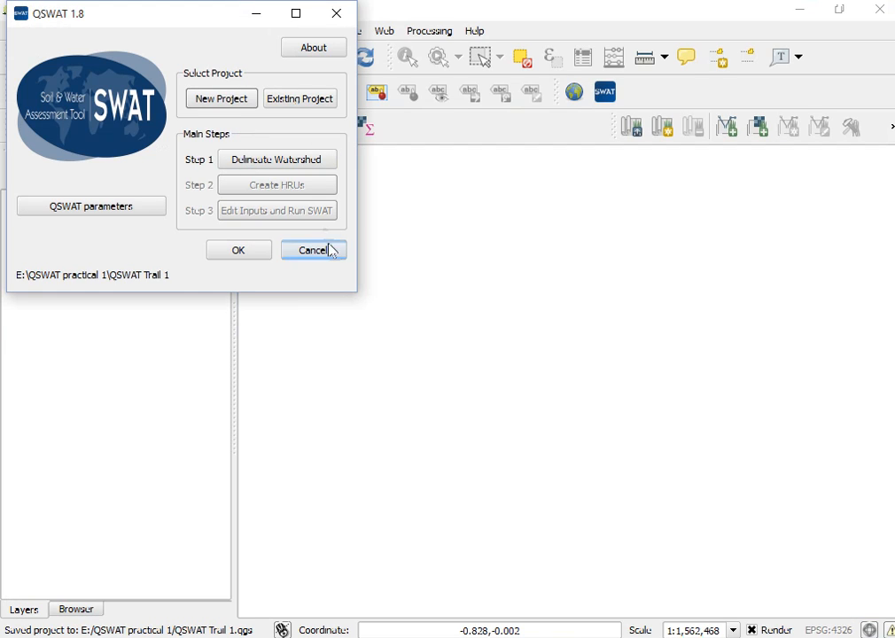
click(210, 98)
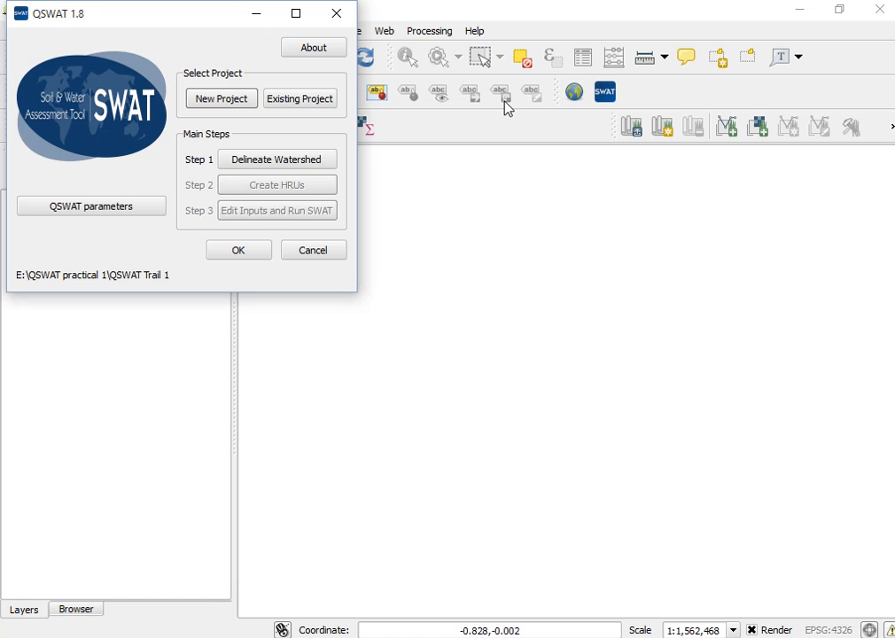
click(270, 168)
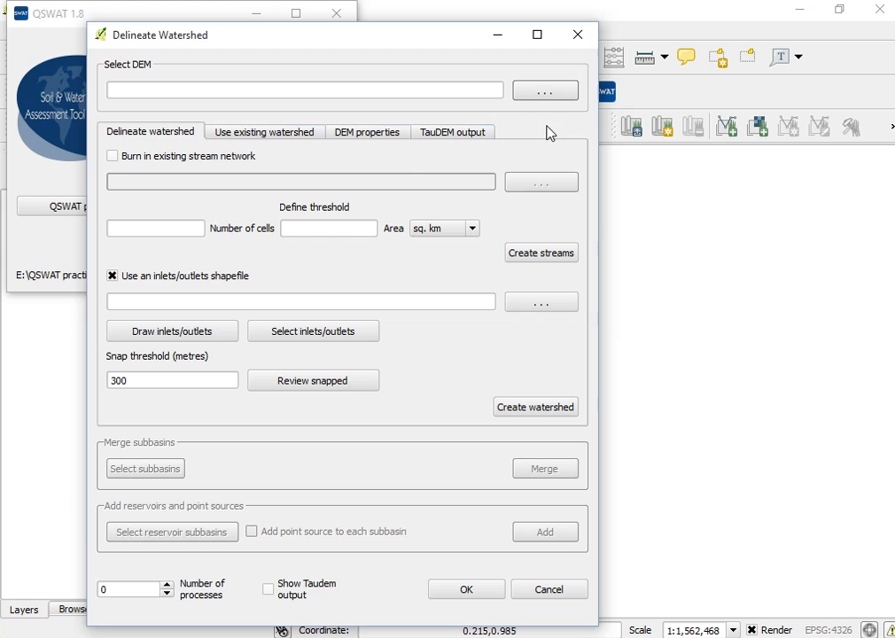
Check the DEM folder in the ExampleDataset file window, then return to the Delineate Watershed dialog.
mouse_move(149, 637)
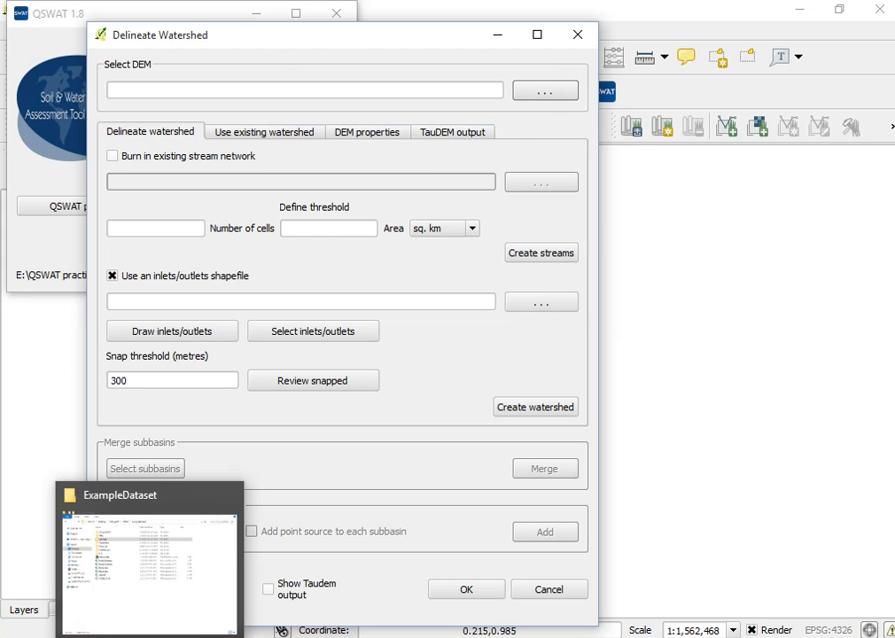
click(150, 566)
double_click(224, 134)
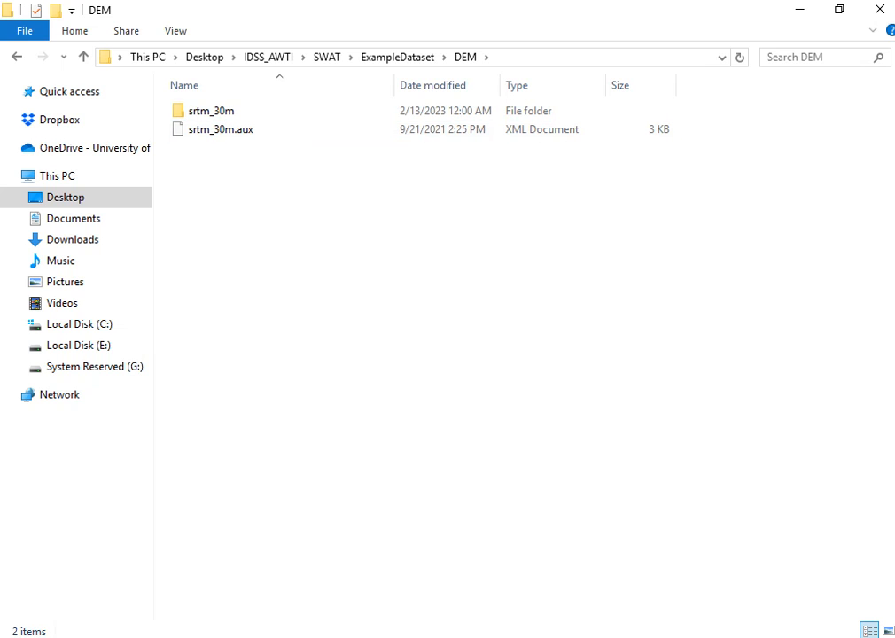
mouse_move(365, 636)
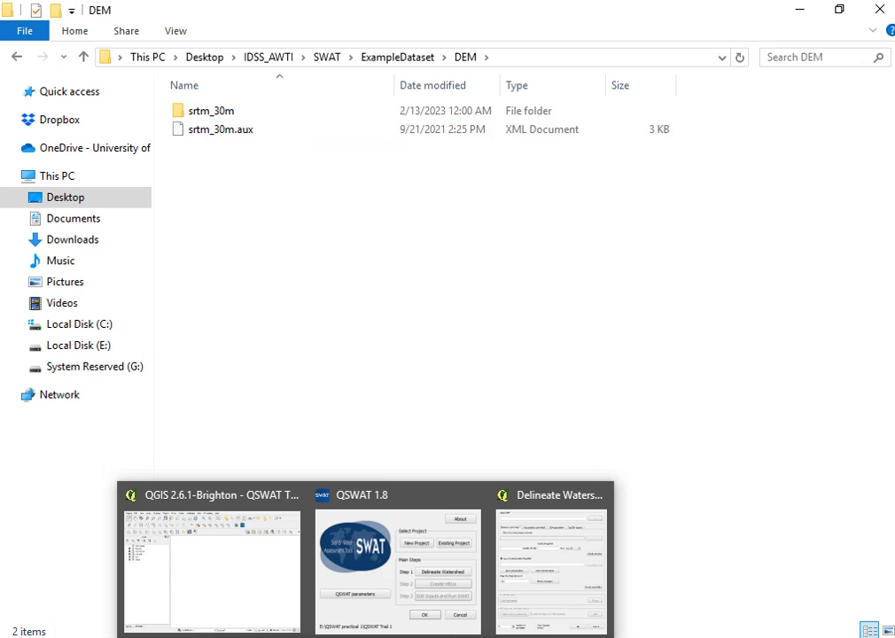
click(567, 569)
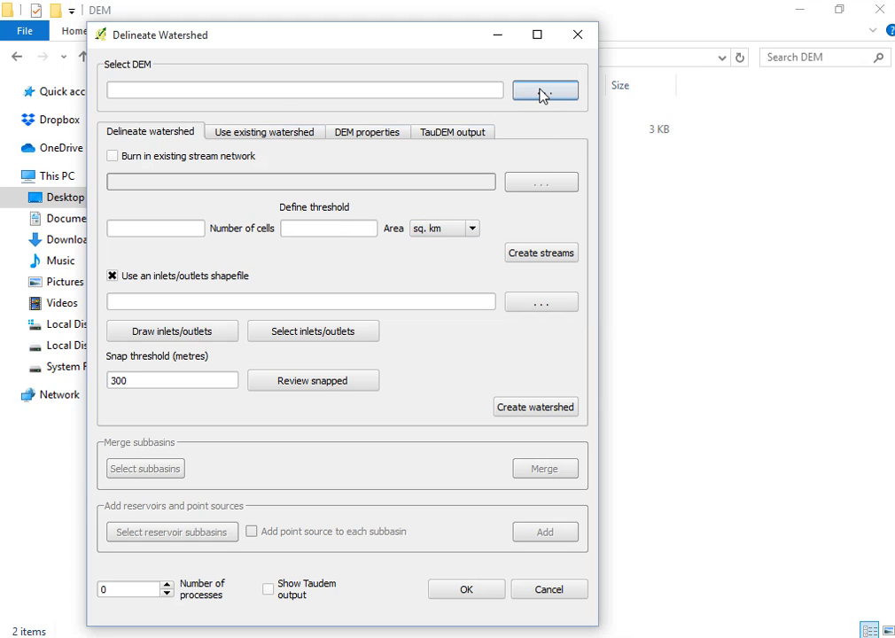
Select hdr.adf from ExampleDataset > DEM > srtm_30m as the watershed DEM.
click(543, 94)
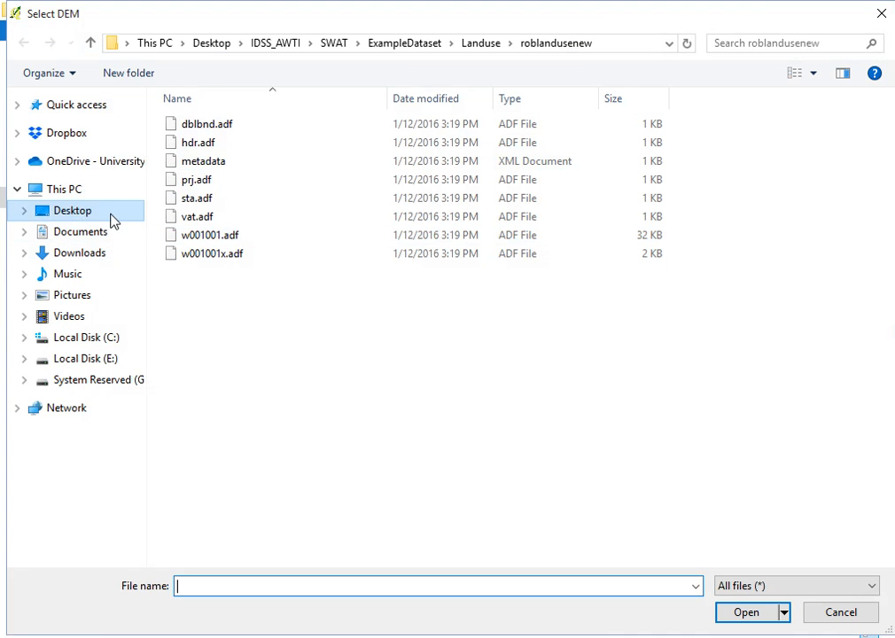
click(90, 42)
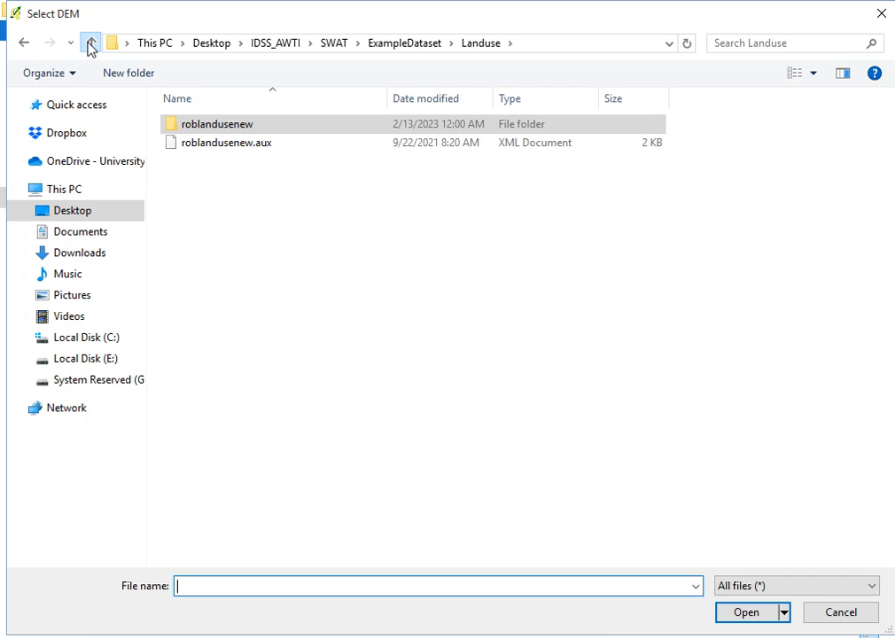
click(90, 43)
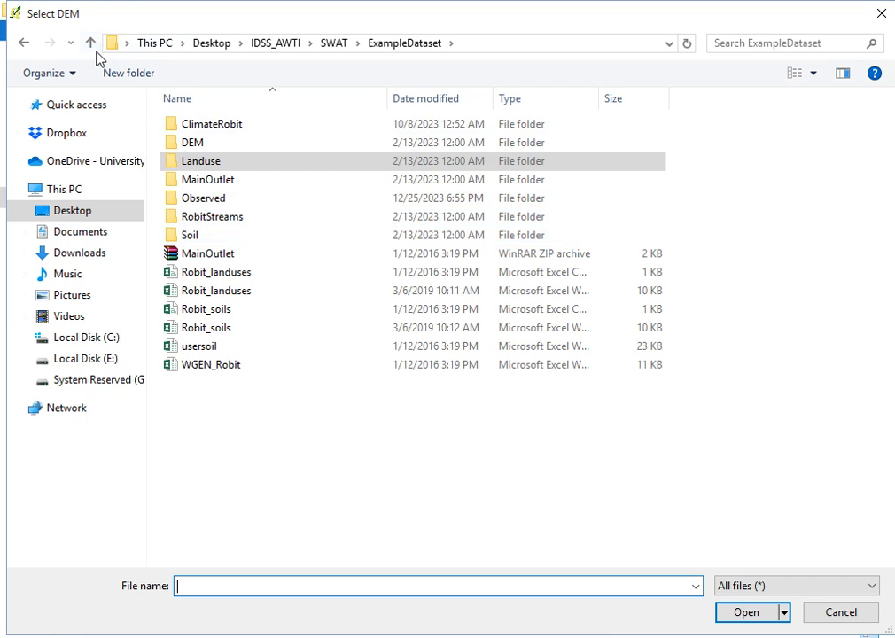
click(91, 43)
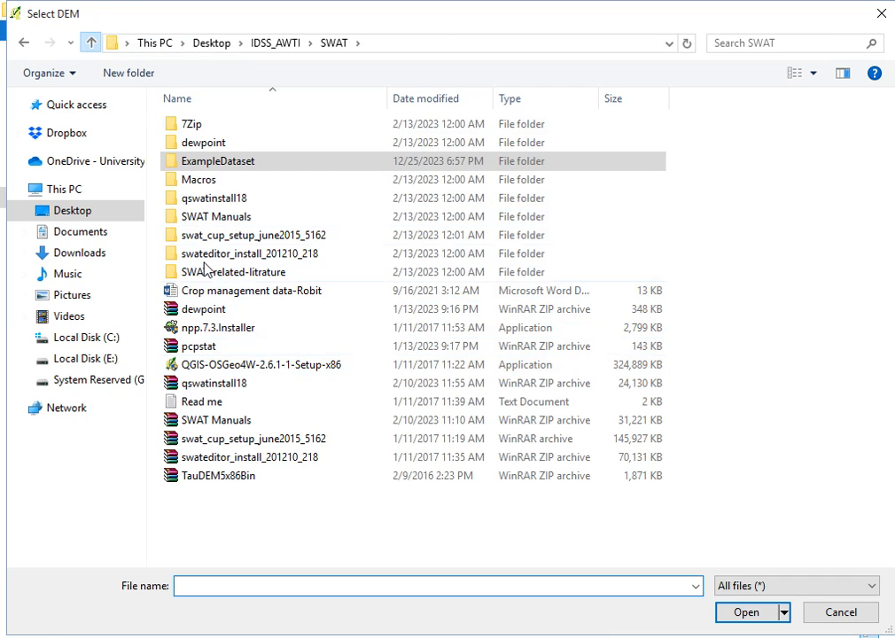
double_click(213, 168)
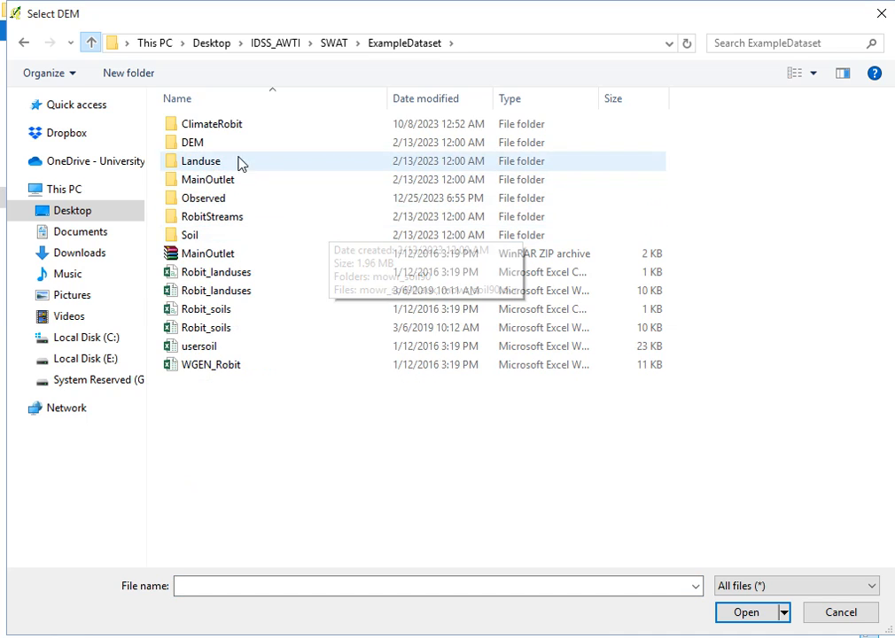
double_click(223, 144)
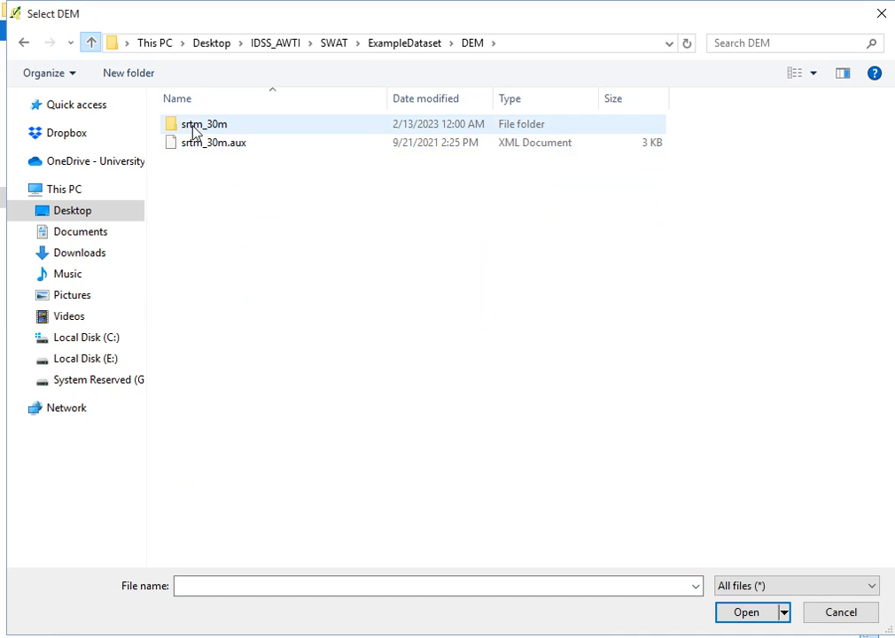
double_click(235, 130)
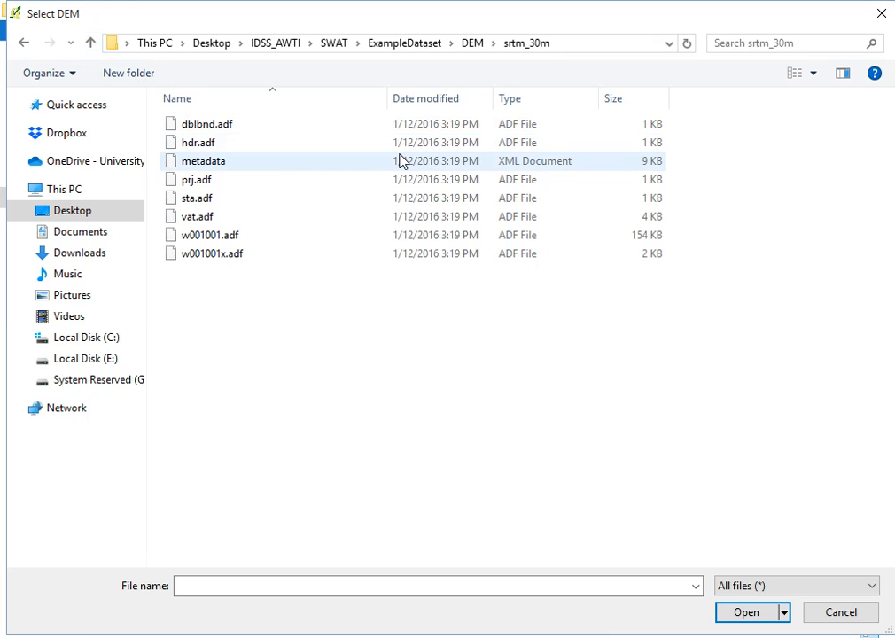
click(217, 146)
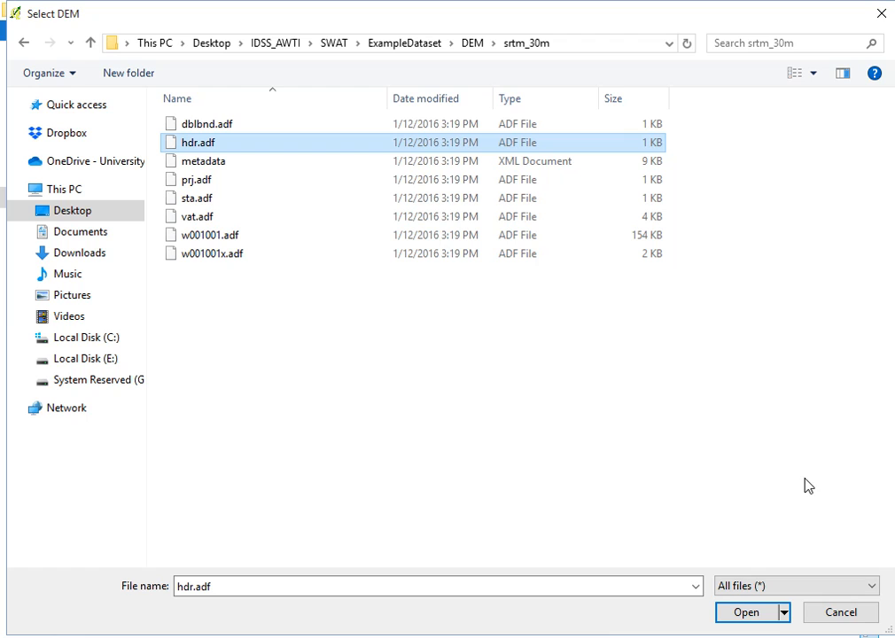
click(744, 614)
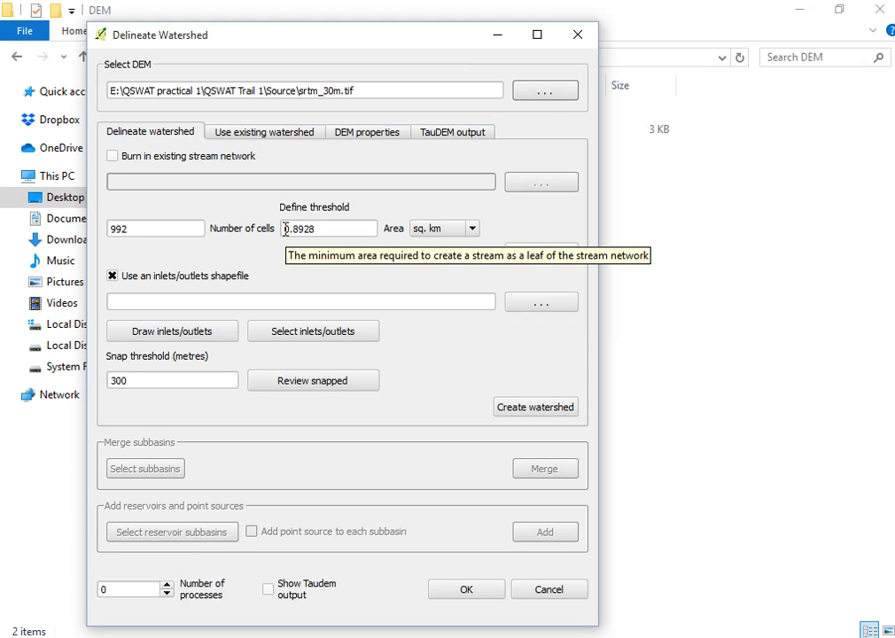
Minimize the open windows and zoom in and out to inspect the loaded DEM on the map.
click(801, 11)
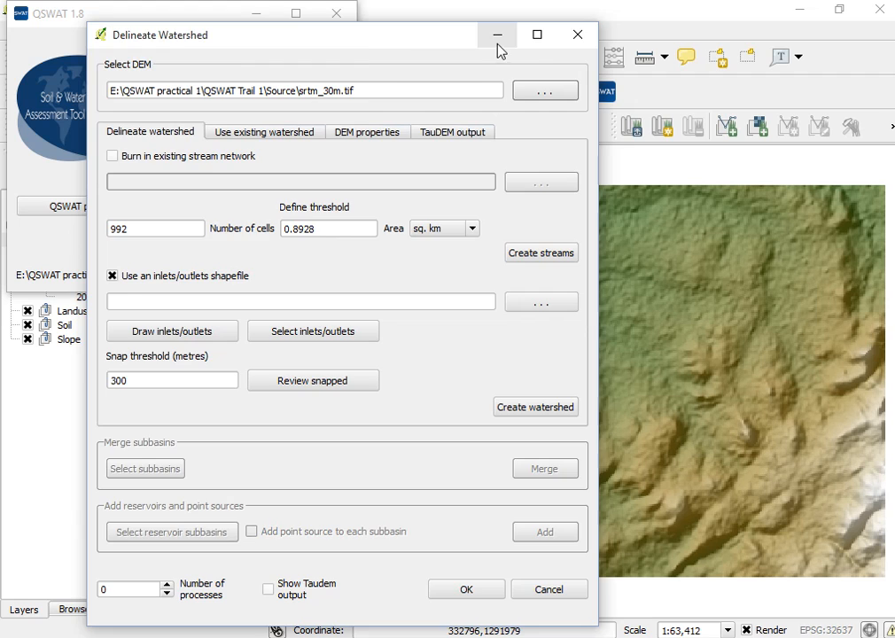
click(497, 37)
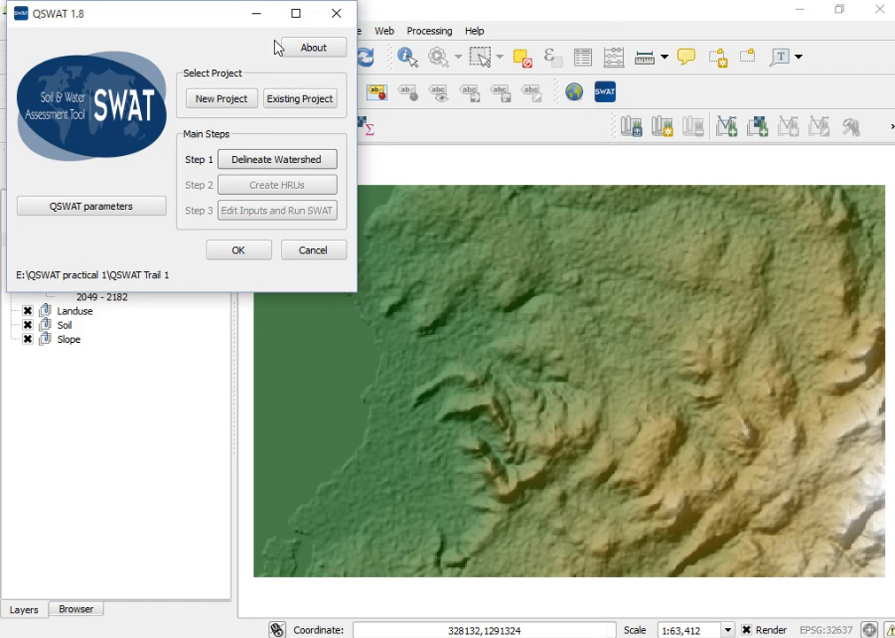
click(255, 18)
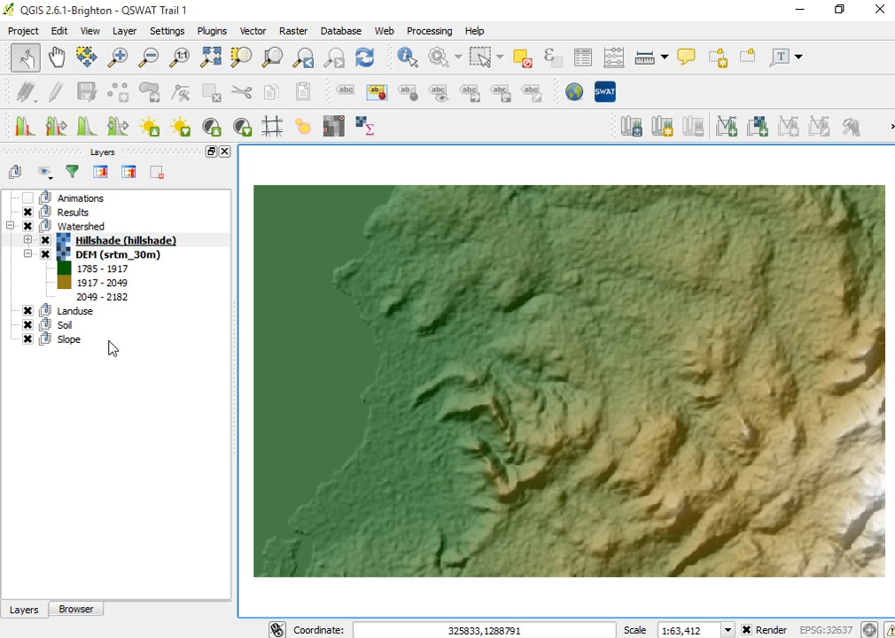
scroll(478, 443, up, 1)
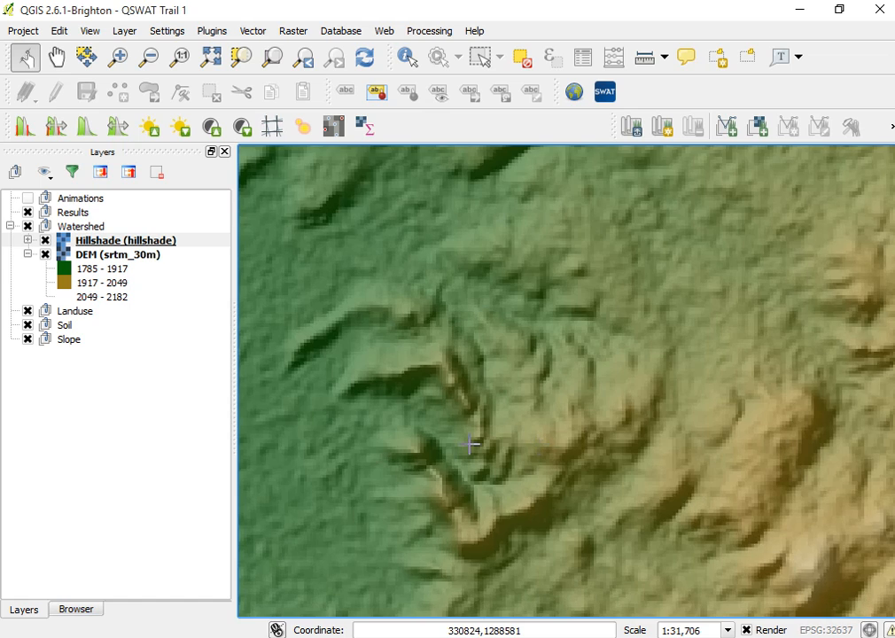
scroll(470, 451, down, 1)
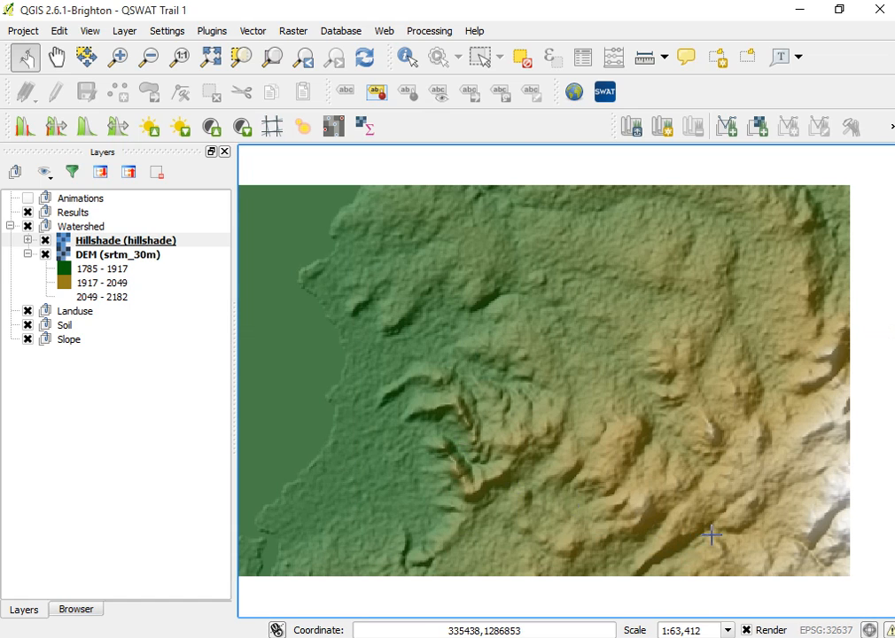
scroll(359, 401, up, 2)
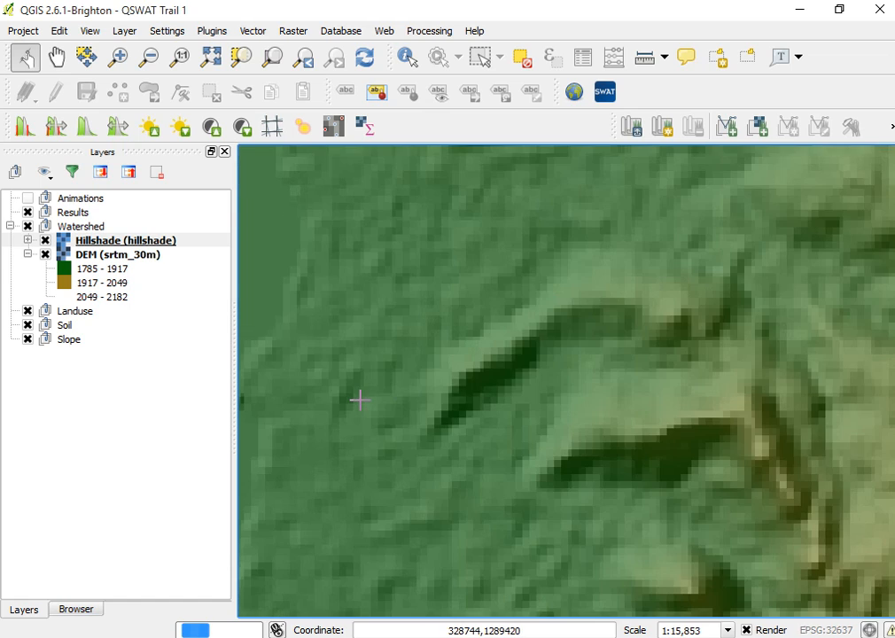
scroll(359, 400, down, 2)
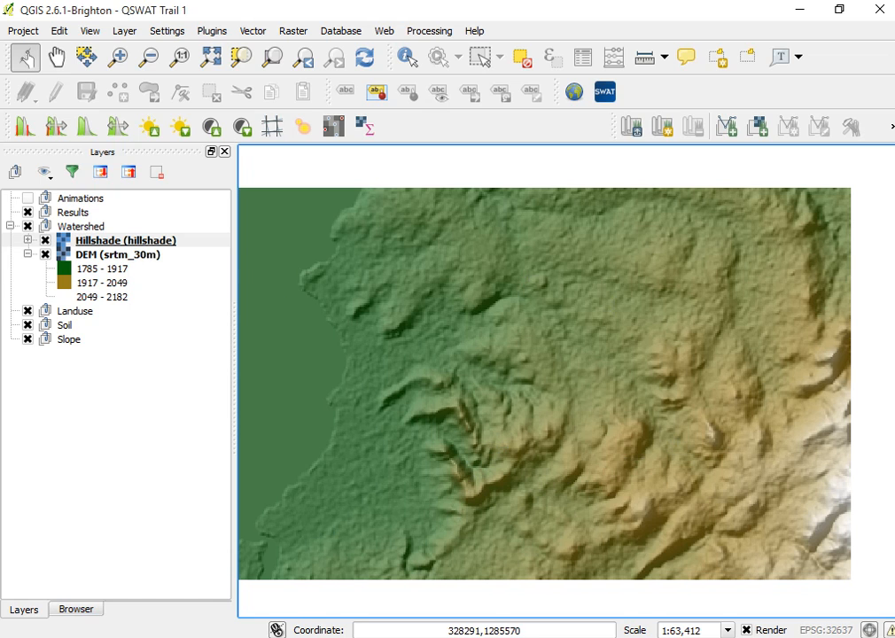
Return to the Delineate Watershed dialog and review its DEM properties and Use existing watershed tabs.
click(531, 542)
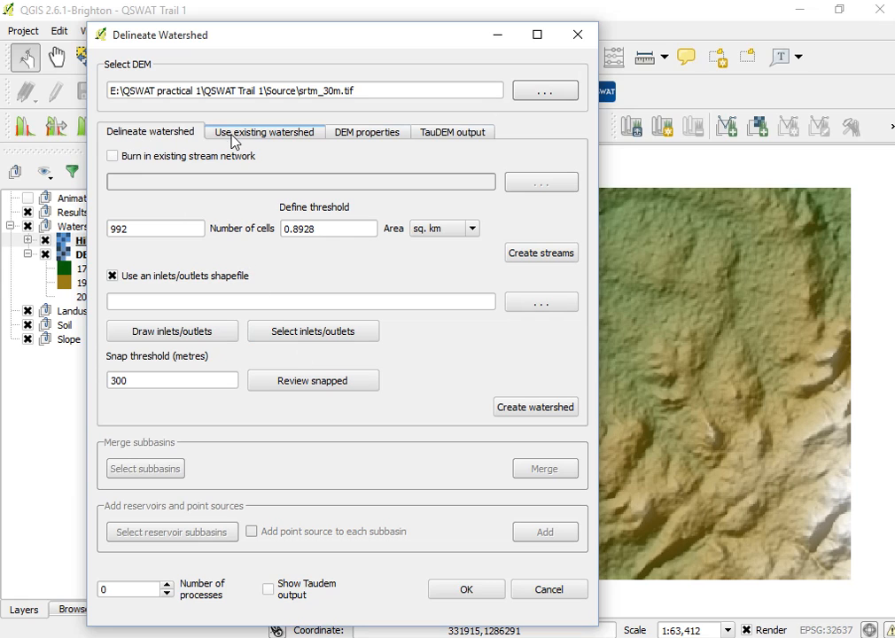
click(362, 135)
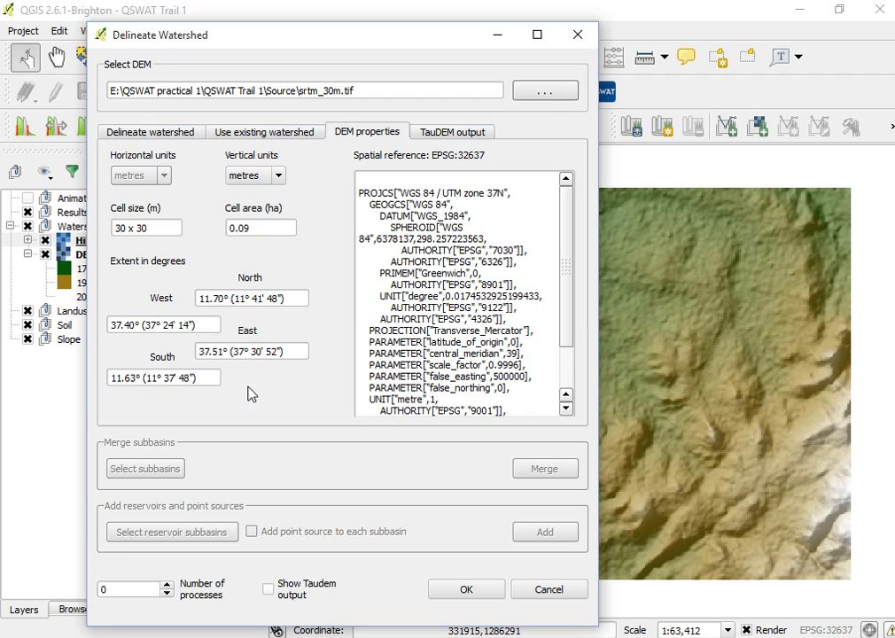
click(252, 139)
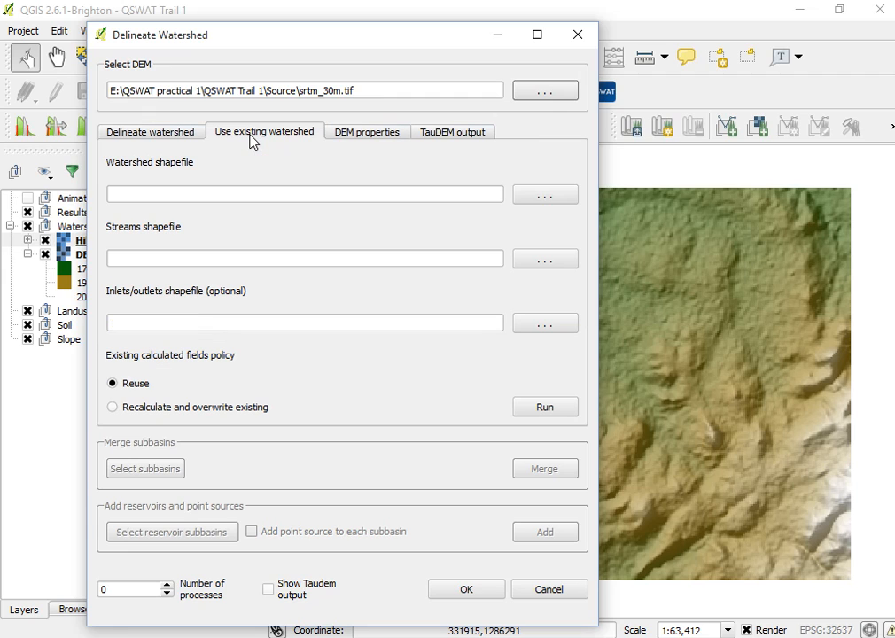
click(150, 135)
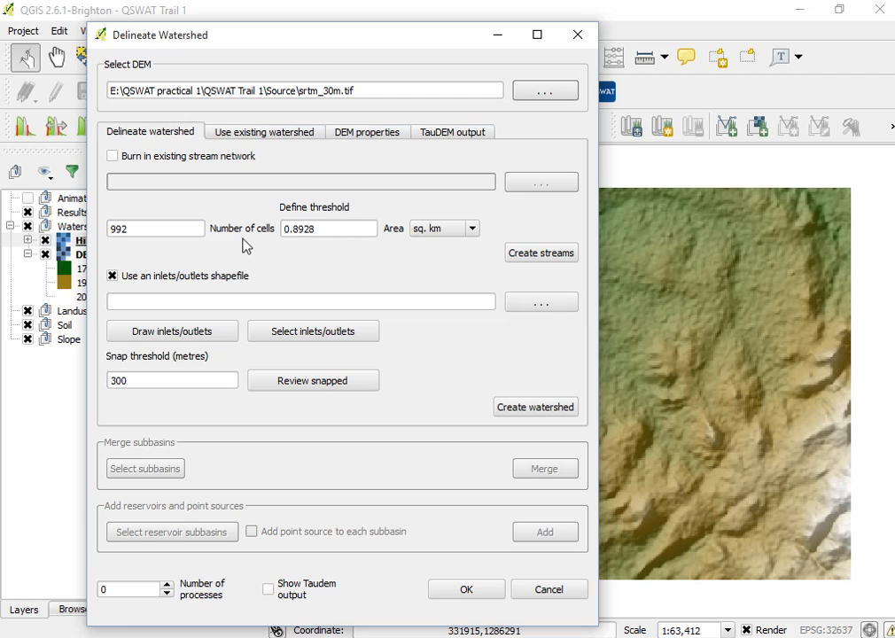
Switch the threshold area unit to hectares.
click(159, 228)
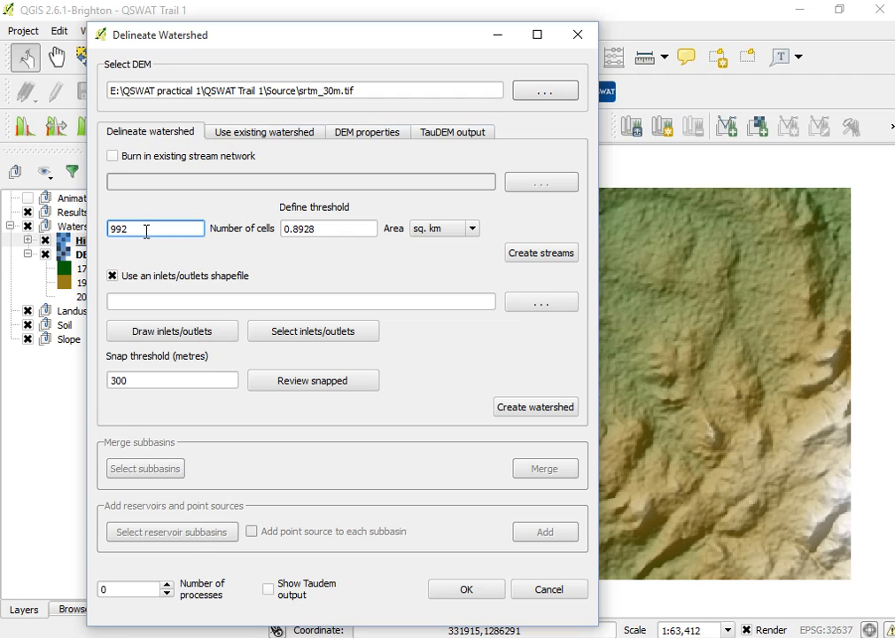
double_click(122, 228)
click(325, 226)
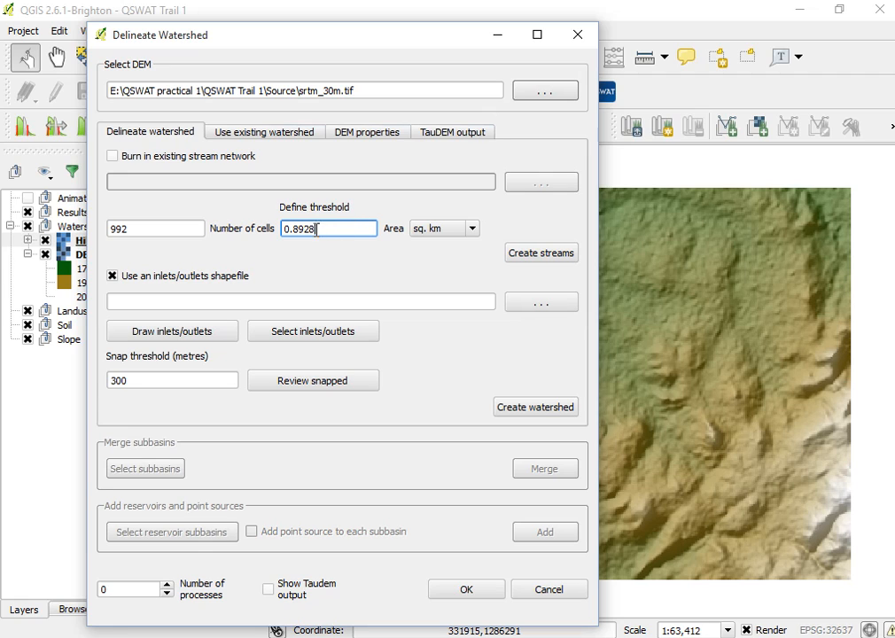
click(473, 230)
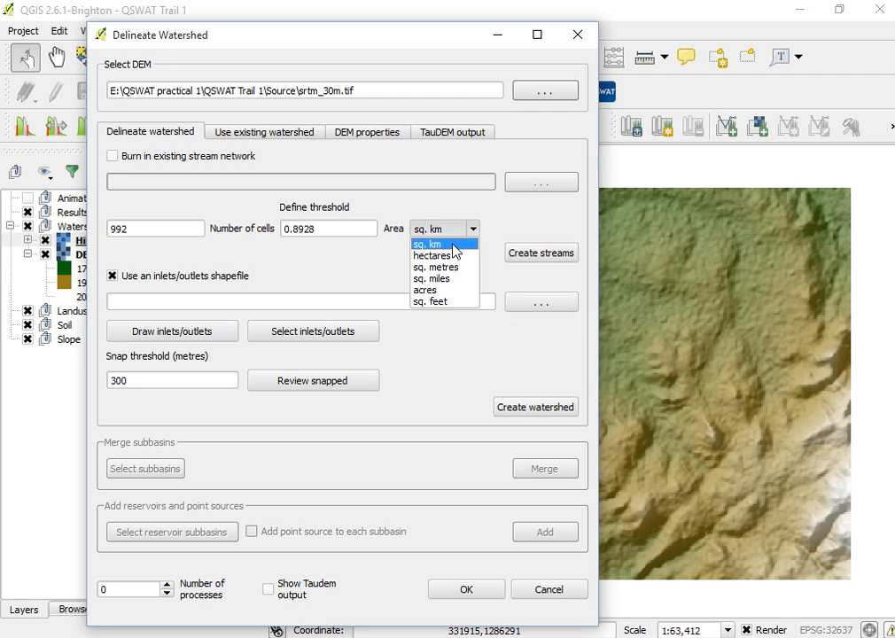
click(457, 243)
click(472, 231)
click(457, 255)
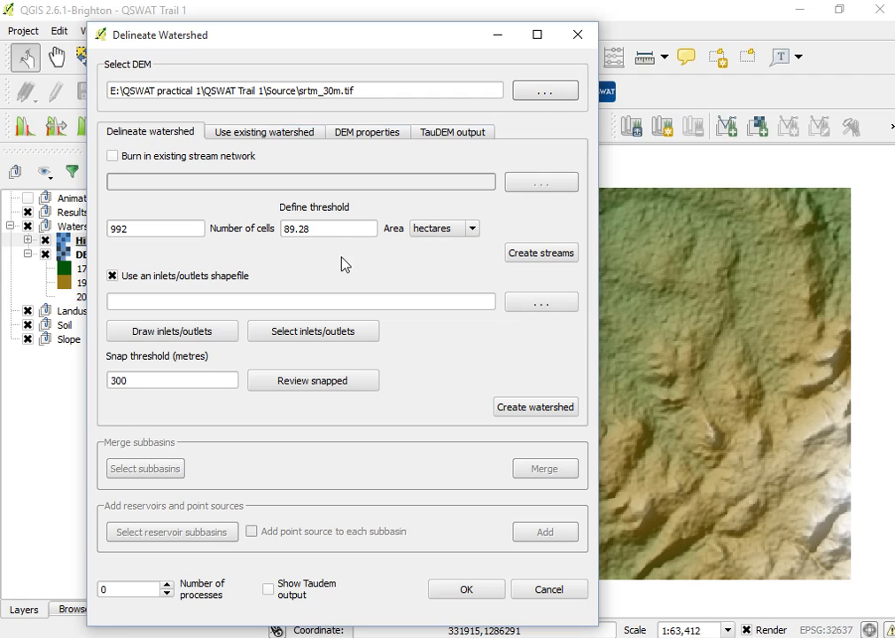
Set the stream threshold to 1000 cells and create the streams.
click(171, 228)
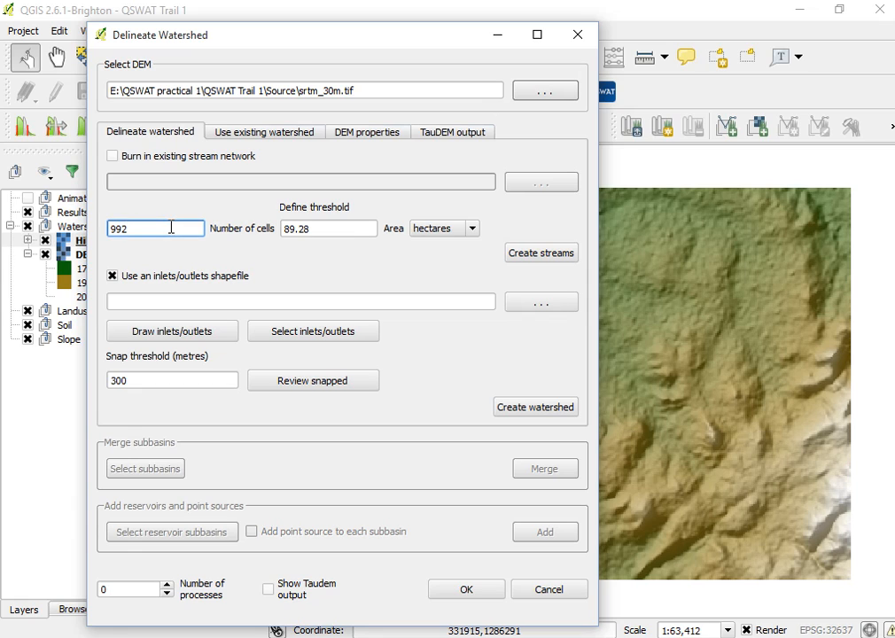
double_click(171, 228)
text(1000)
click(315, 229)
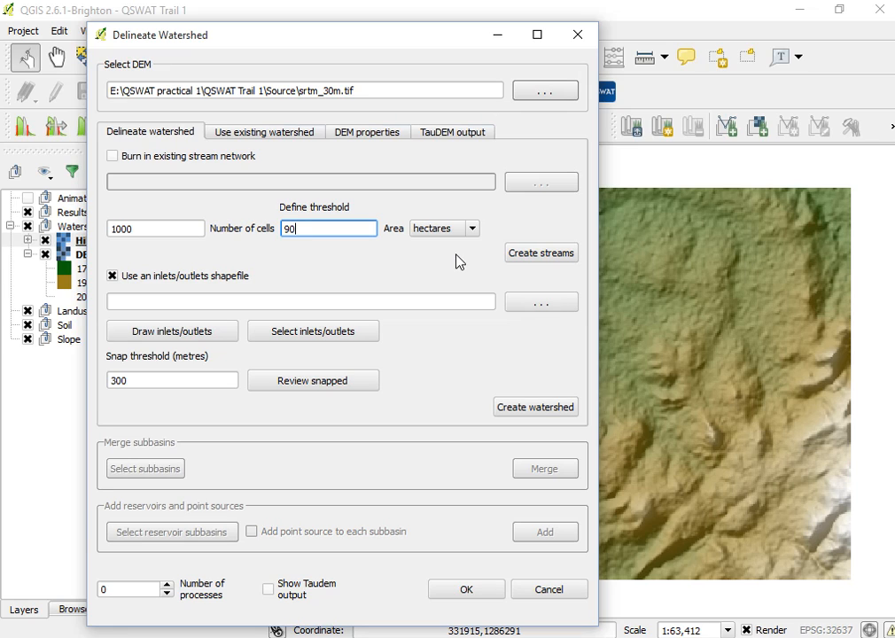
click(534, 255)
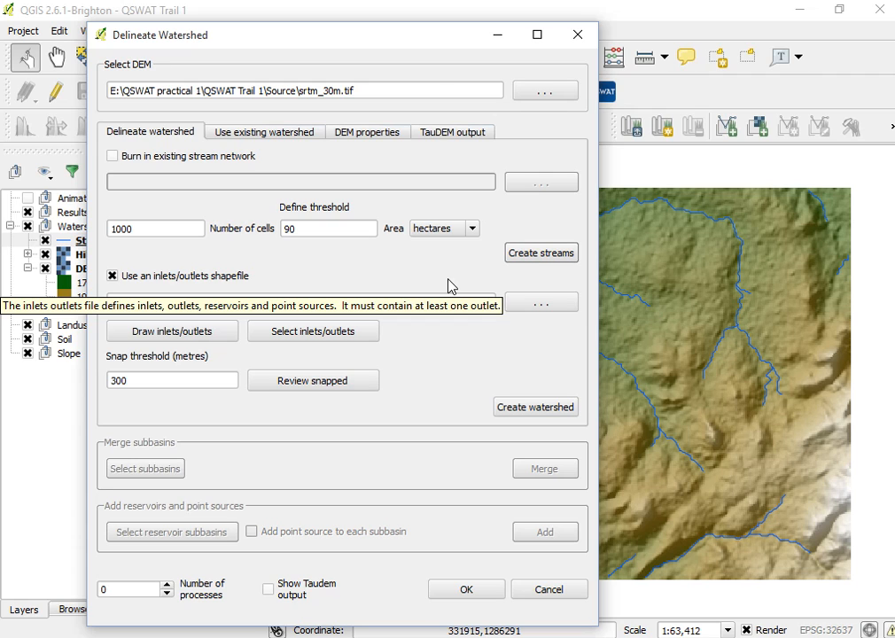
Minimize the dialog and zoom in and out on the map to inspect the generated stream network.
click(499, 36)
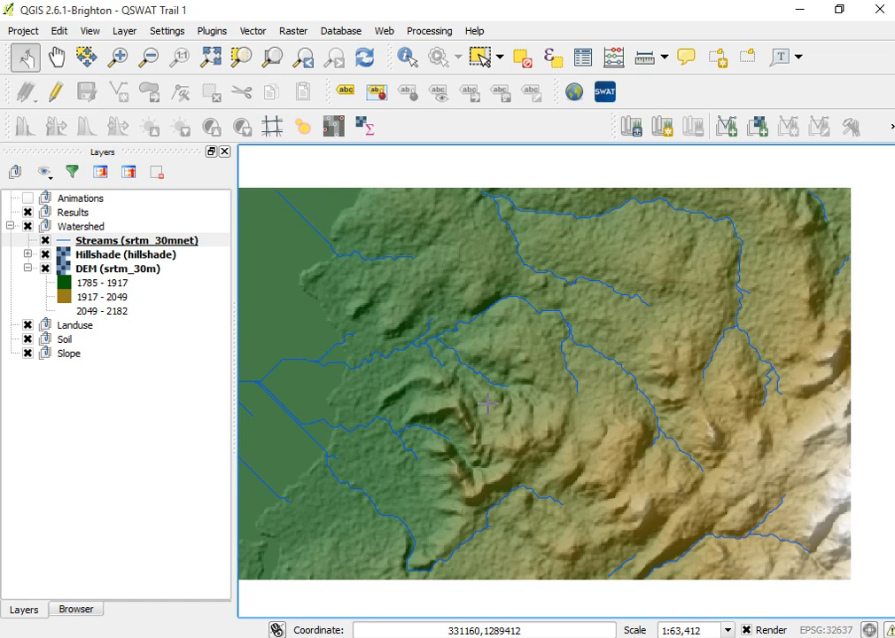
scroll(487, 404, up, 1)
scroll(523, 416, down, 2)
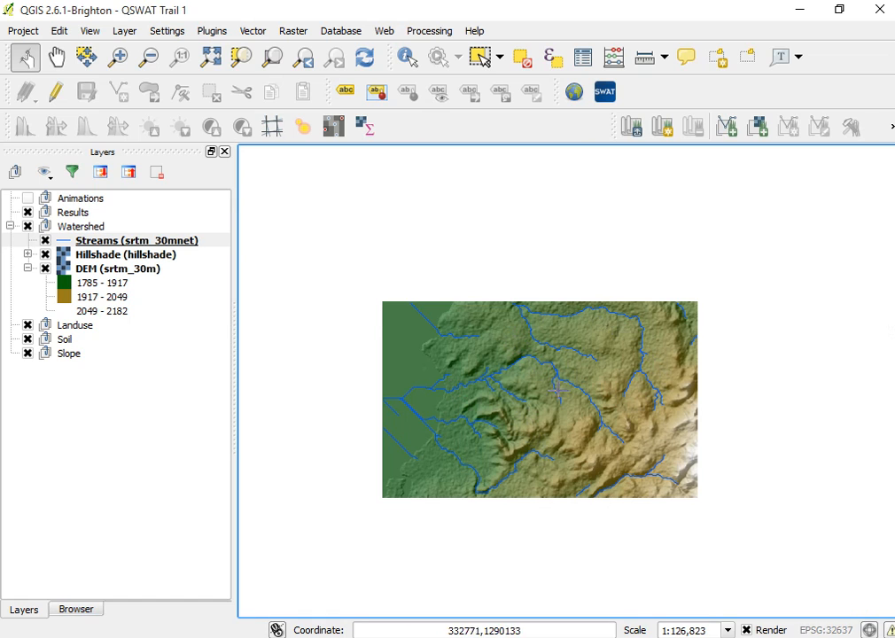
scroll(513, 442, down, 1)
scroll(511, 450, up, 1)
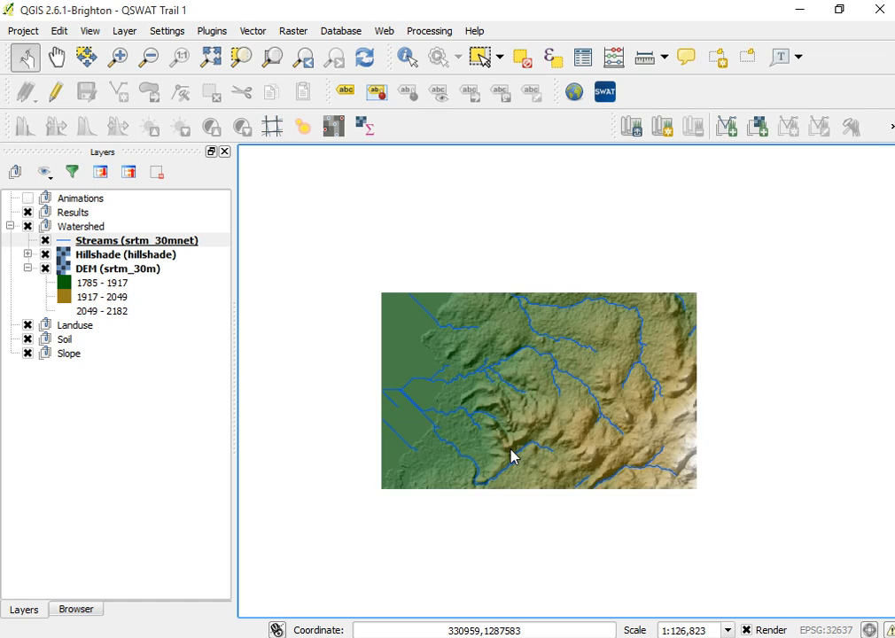
scroll(511, 455, up, 1)
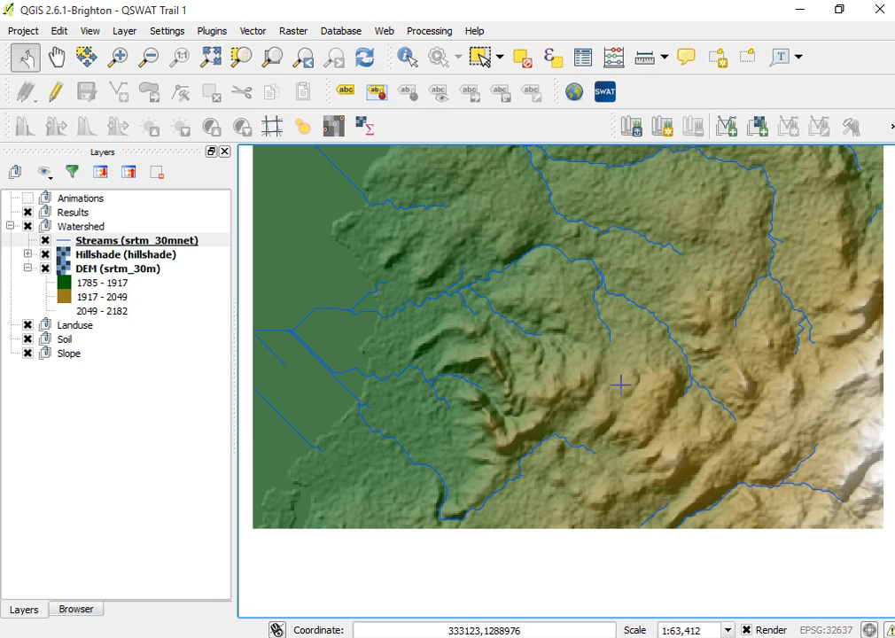
Return to the Delineate Watershed dialog, set the threshold to 500 cells and create the streams.
mouse_move(279, 637)
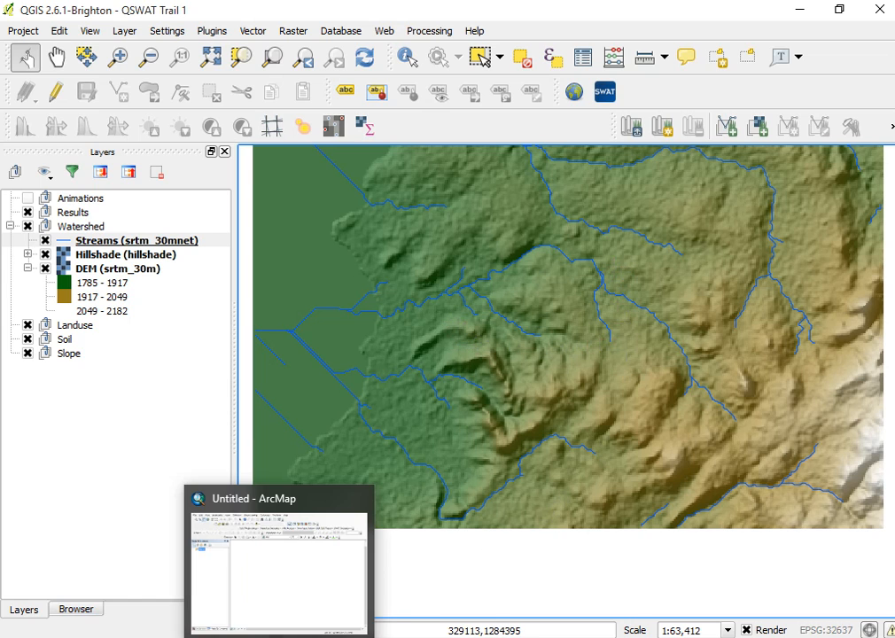
mouse_move(468, 600)
click(551, 553)
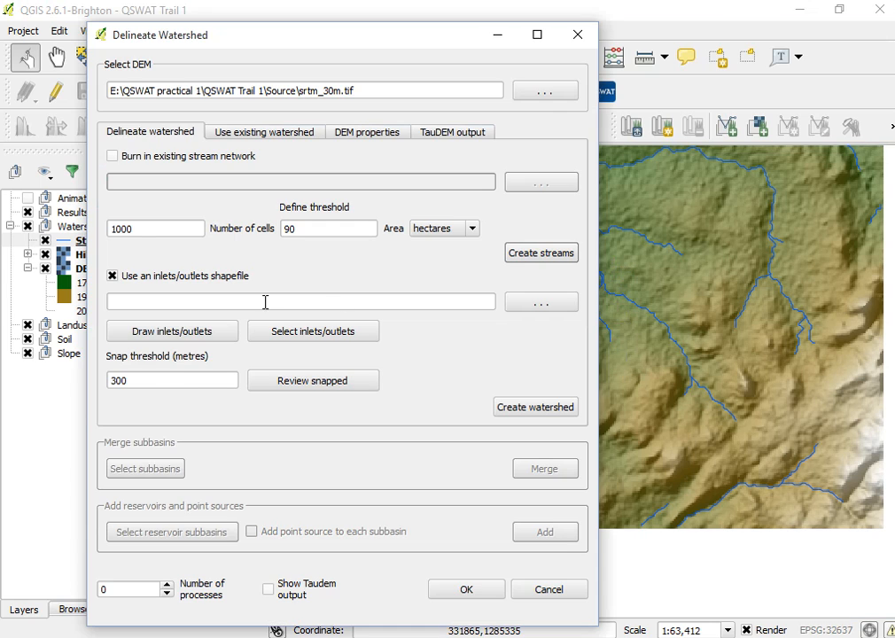
drag(139, 229, 76, 219)
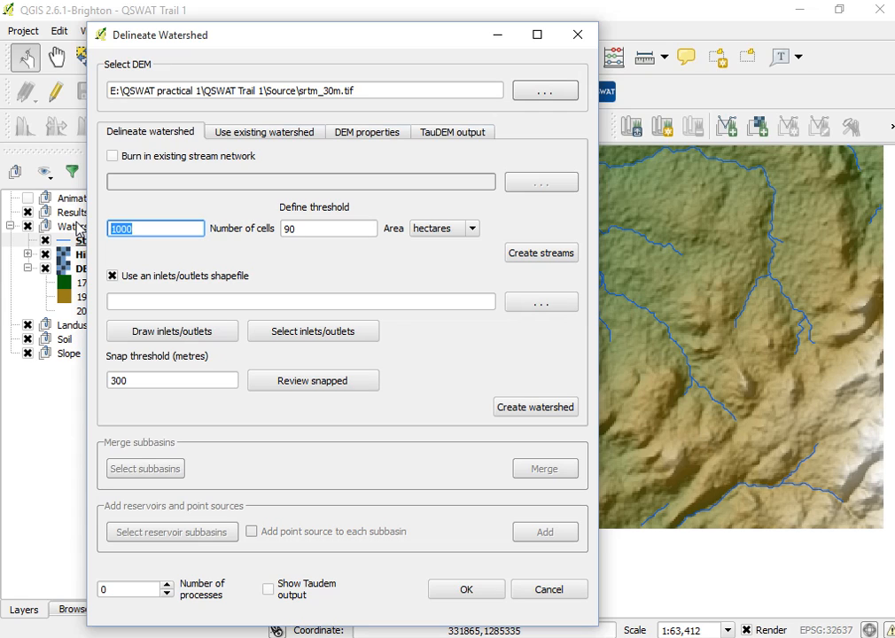
text(500)
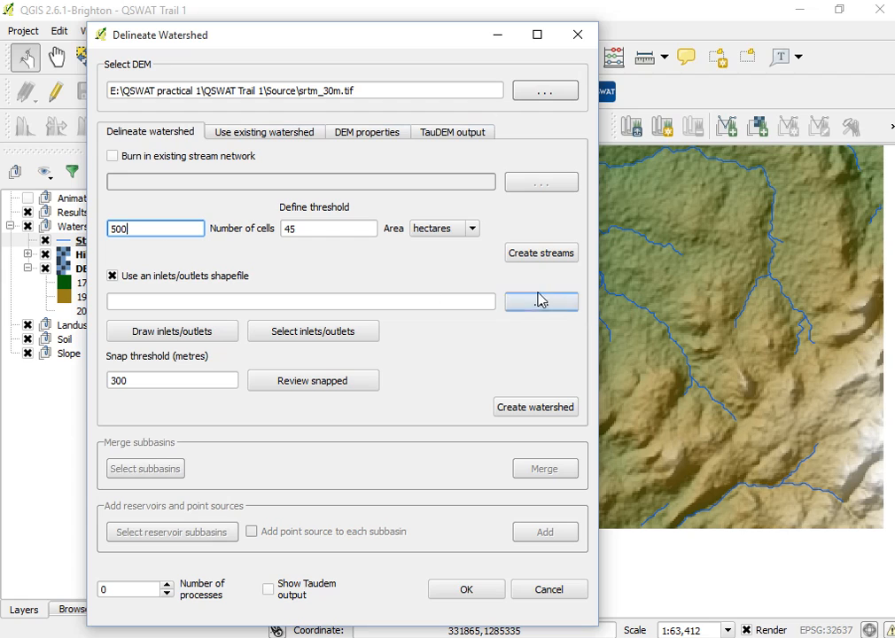
click(514, 252)
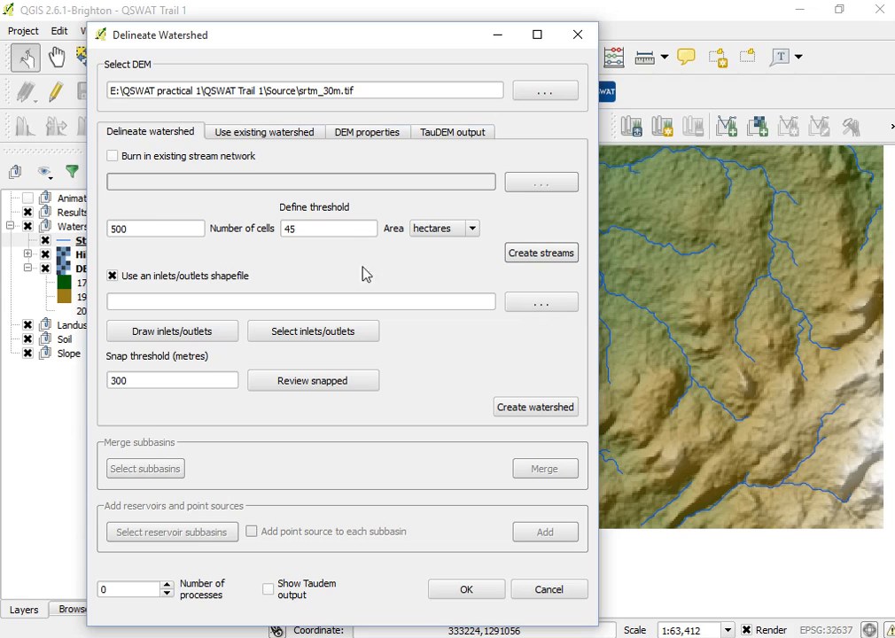
Reset the threshold to 1000 cells and recreate the streams.
double_click(133, 230)
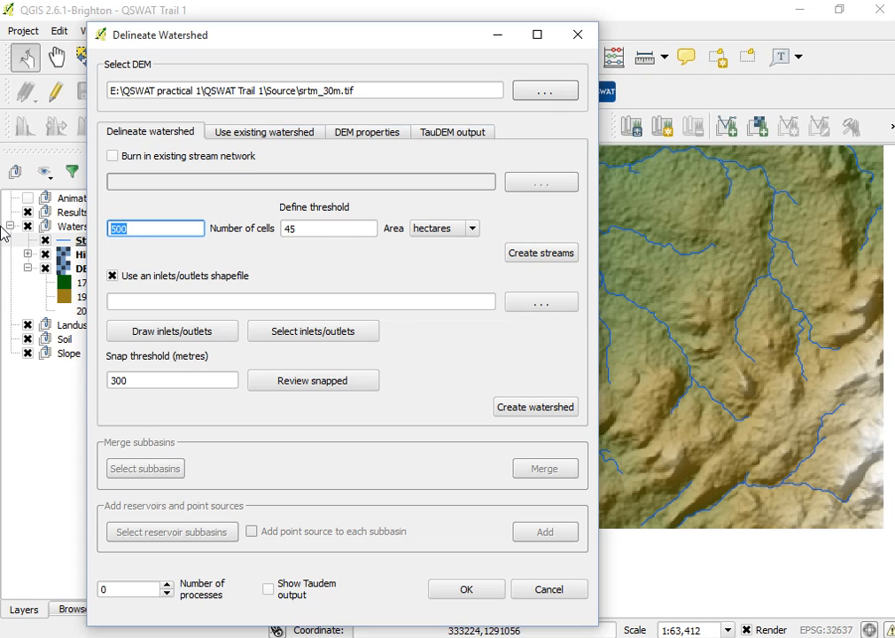
text(1000)
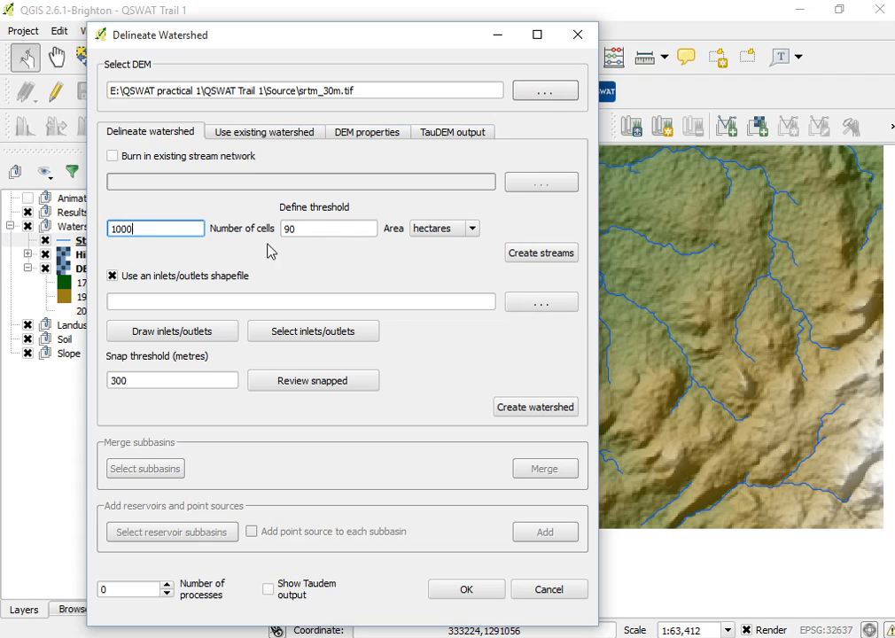
click(321, 270)
click(503, 254)
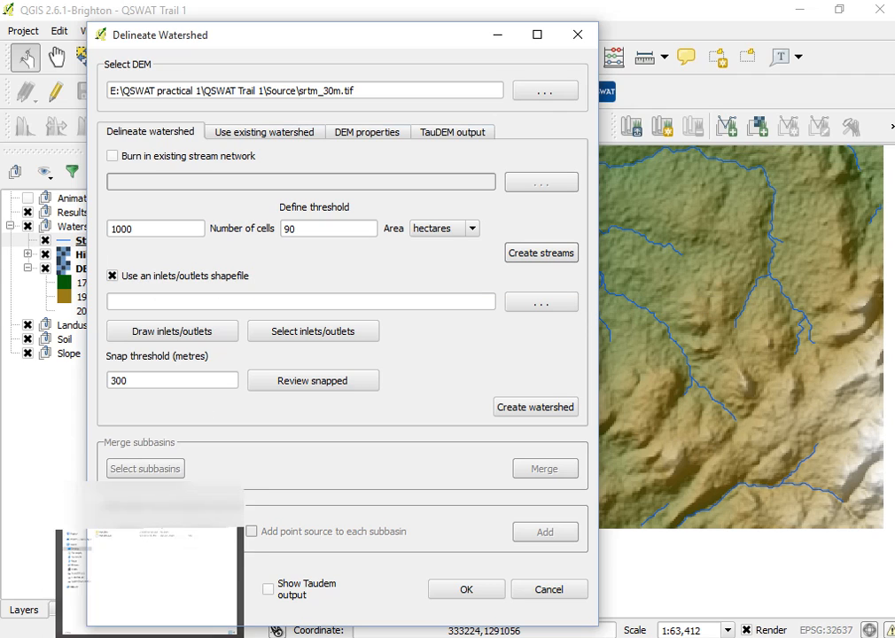
Check the MainOutlet folder contents in the ExampleDataset file window, then return to the Delineate Watershed dialog.
click(144, 596)
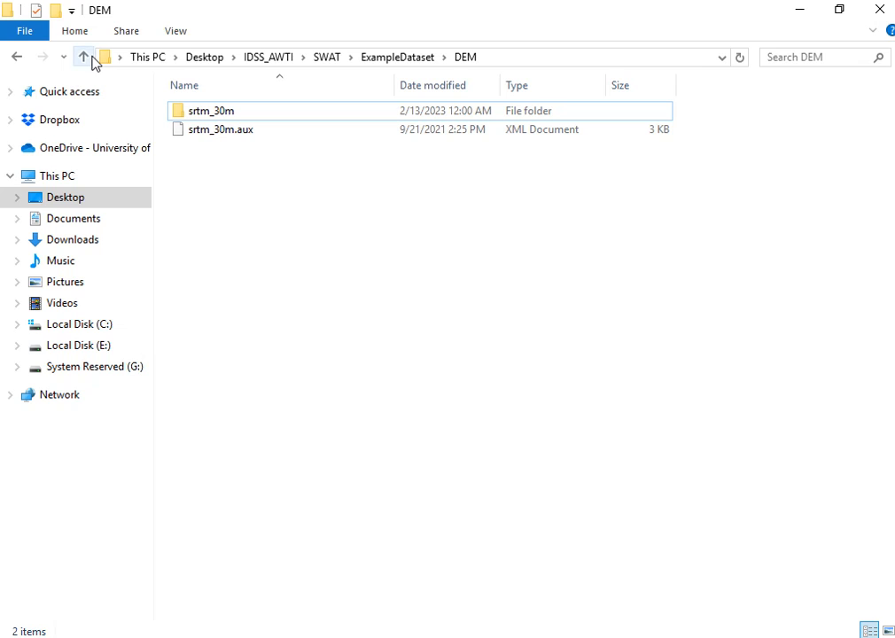
click(84, 58)
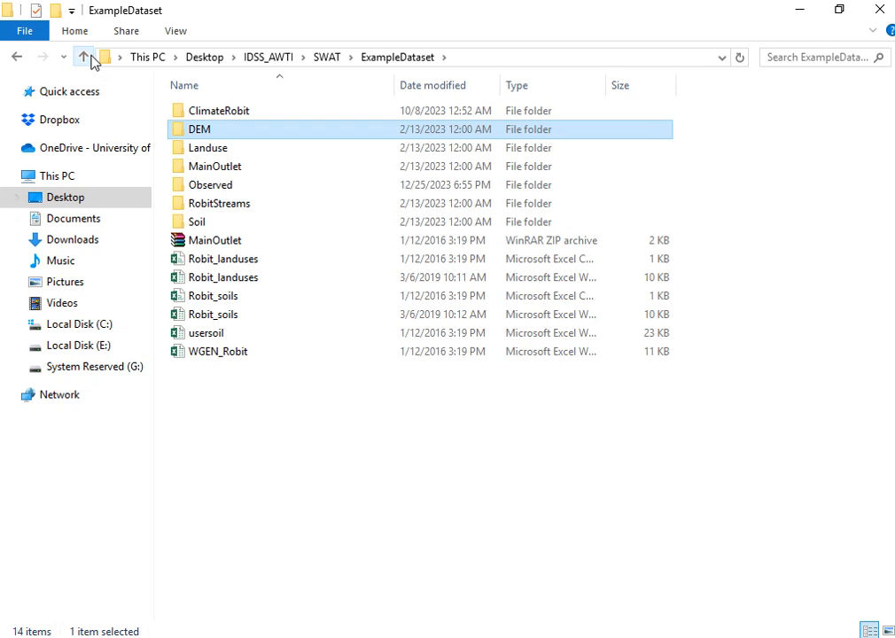
click(222, 167)
double_click(222, 167)
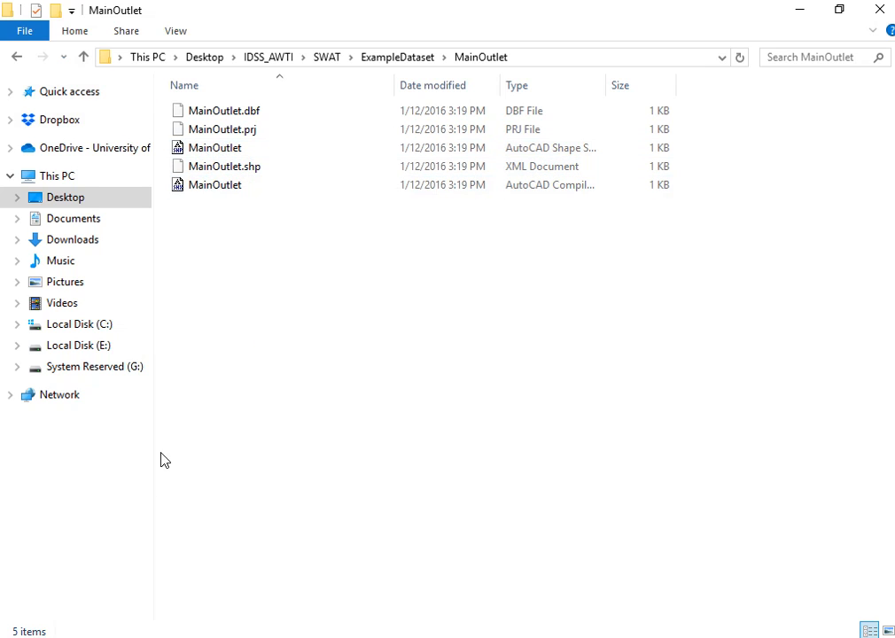
click(84, 57)
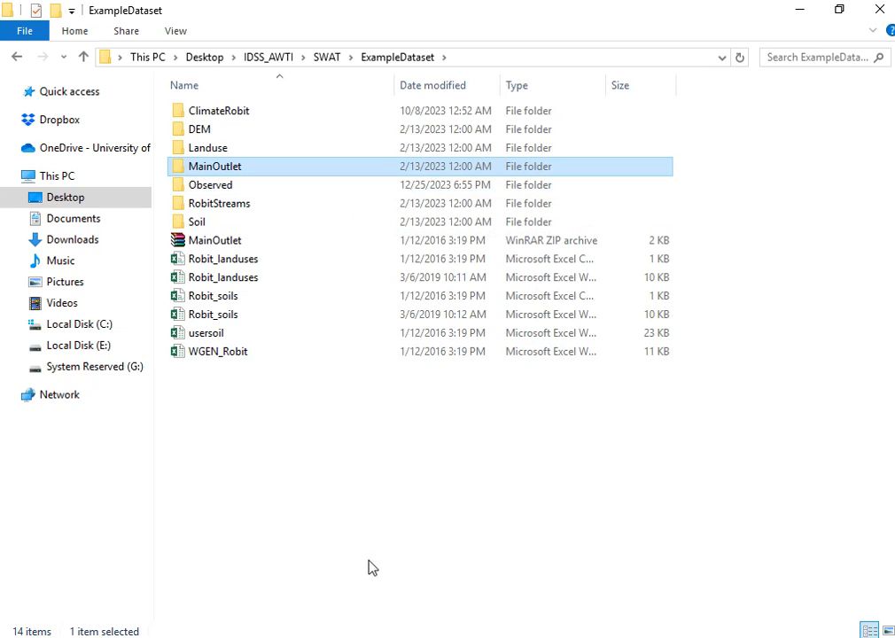
mouse_move(365, 636)
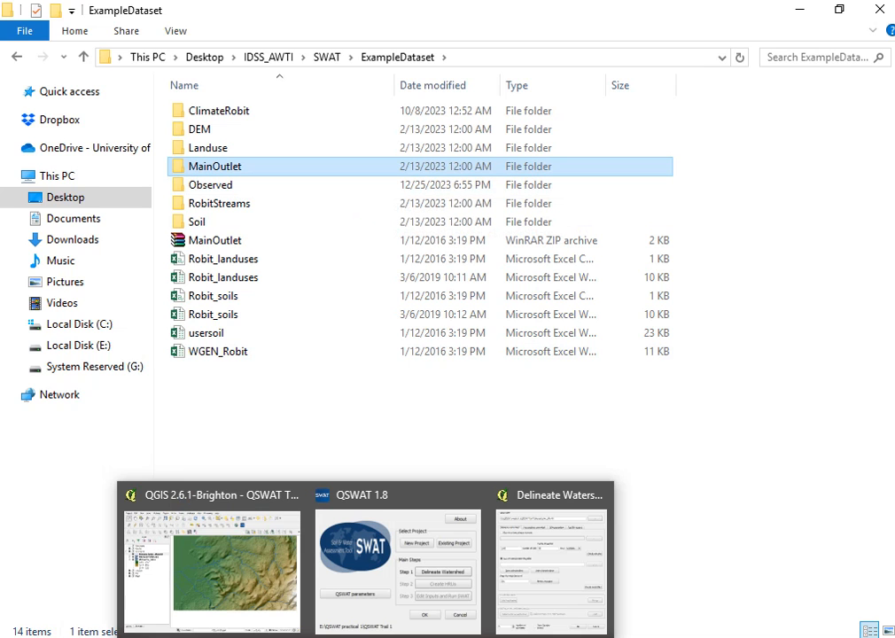
click(551, 567)
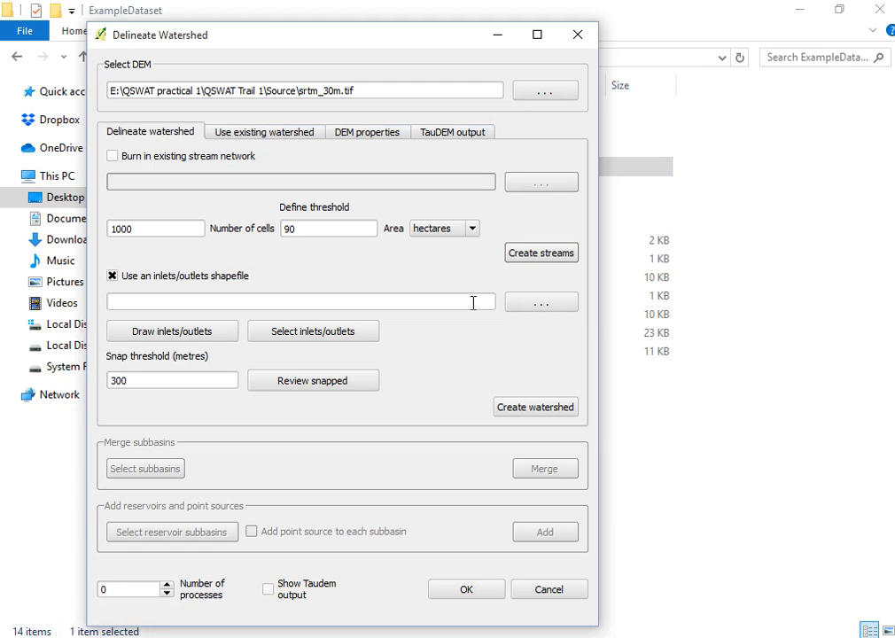
Select MainOutlet from ExampleDataset > MainOutlet as the inlets/outlets shapefile.
click(542, 305)
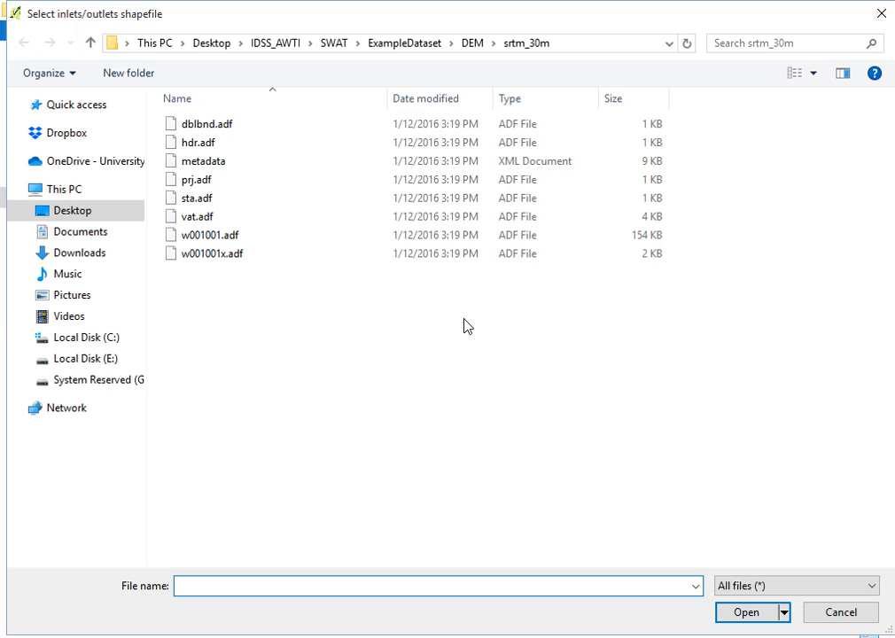
click(92, 43)
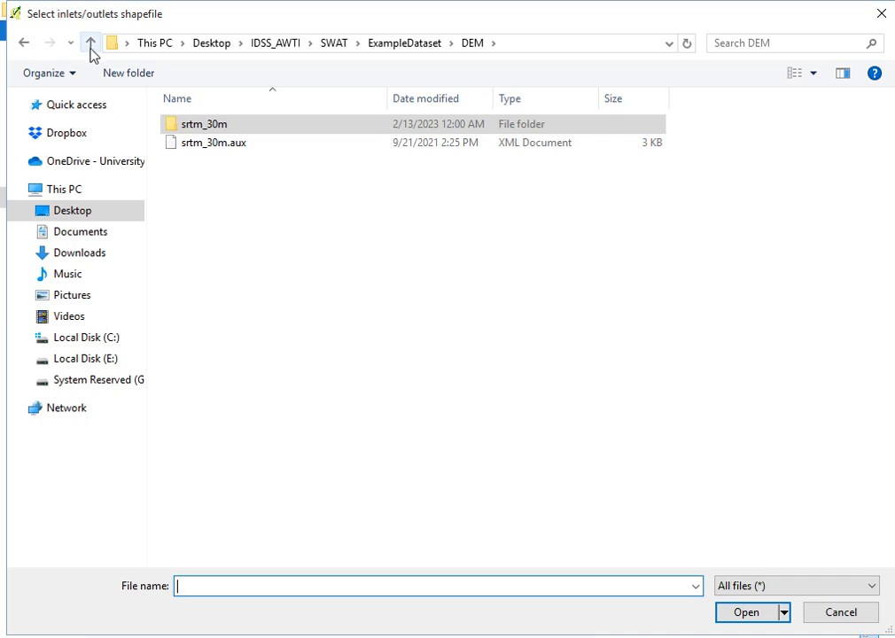
click(91, 46)
double_click(257, 181)
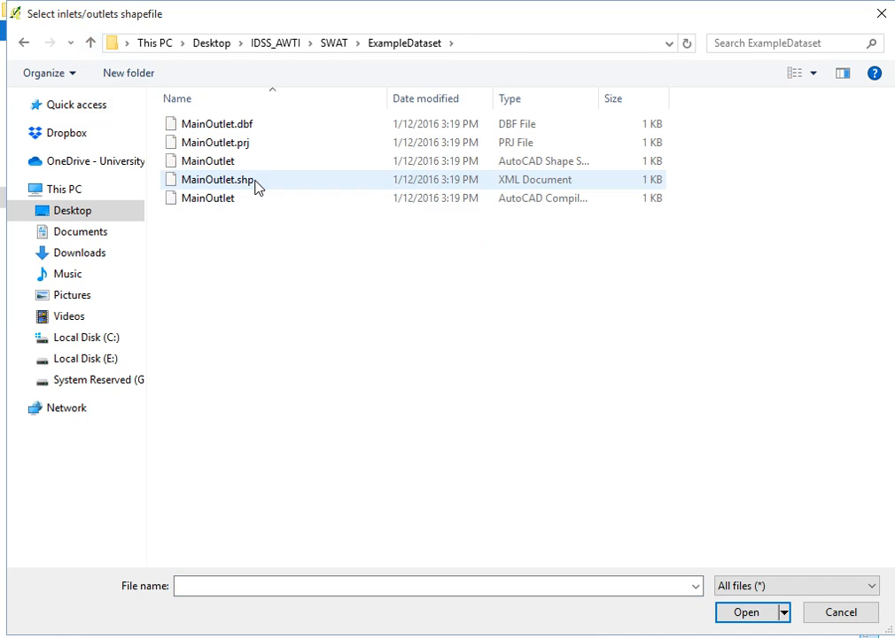
click(224, 167)
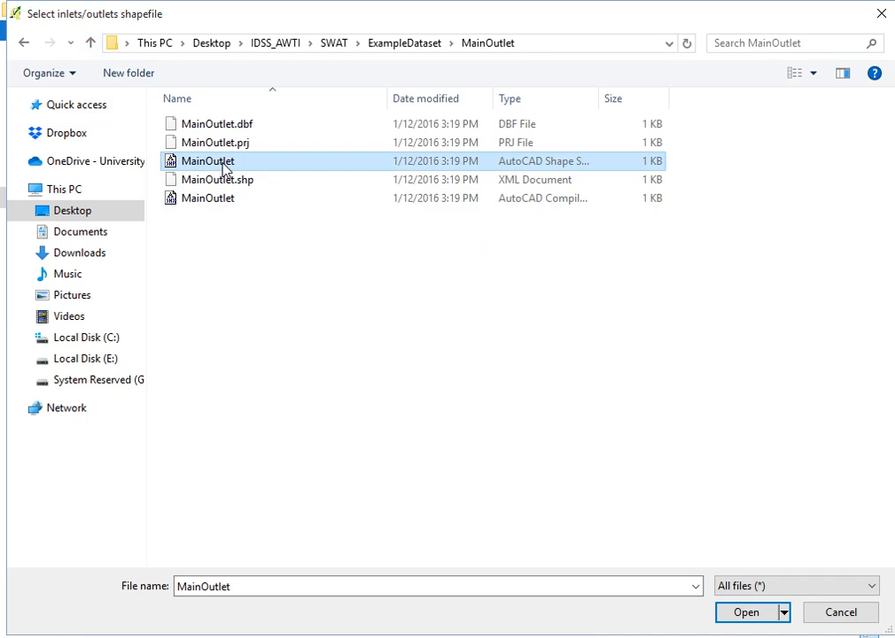
click(744, 610)
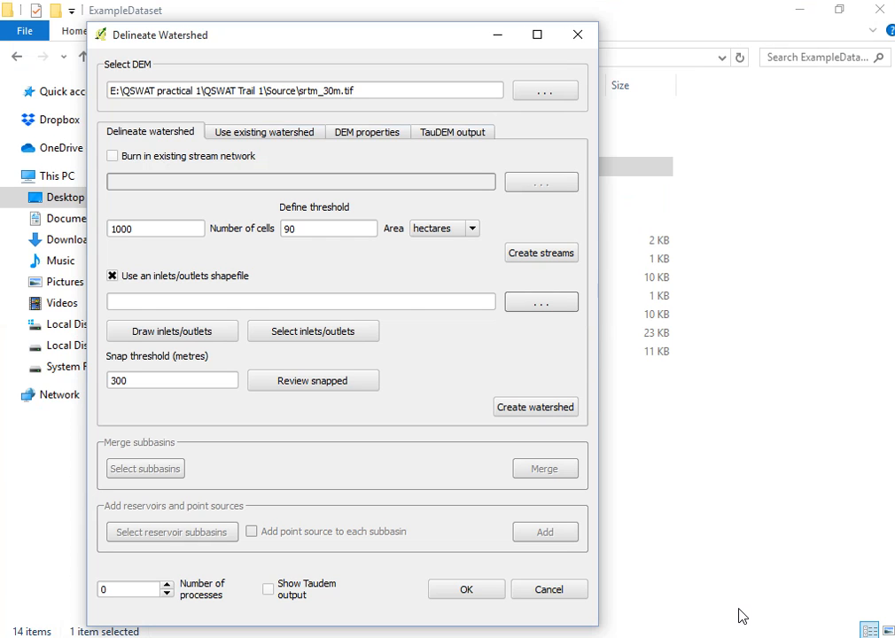
Minimize the windows and zoom in on the map to inspect the loaded outlet point near the streams.
click(801, 7)
click(497, 35)
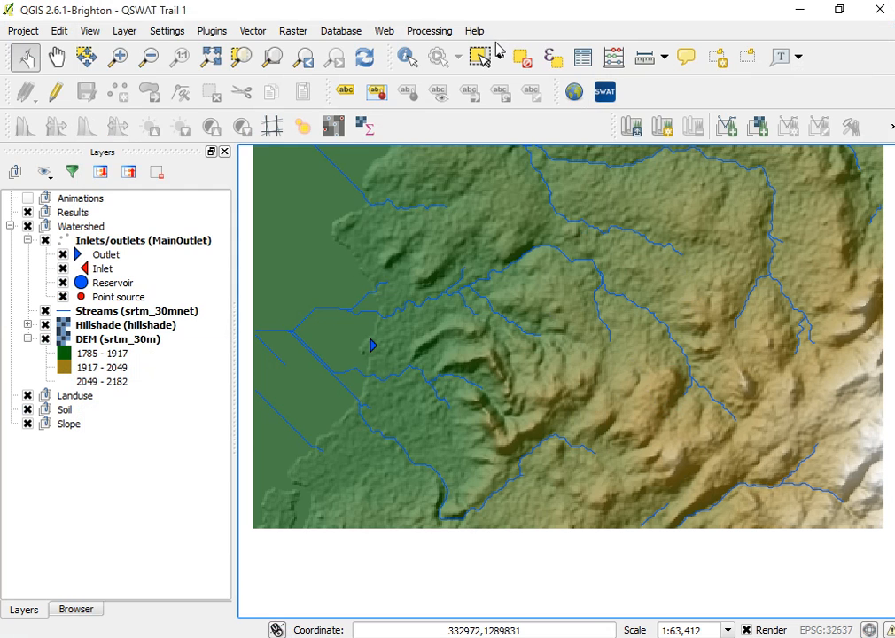
scroll(375, 354, down, 1)
scroll(364, 355, up, 2)
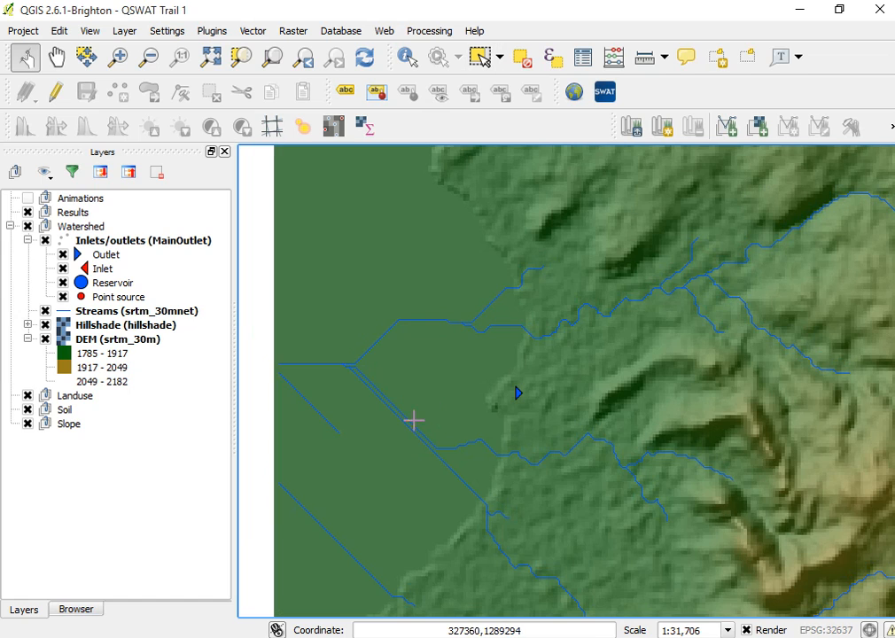
scroll(488, 405, up, 1)
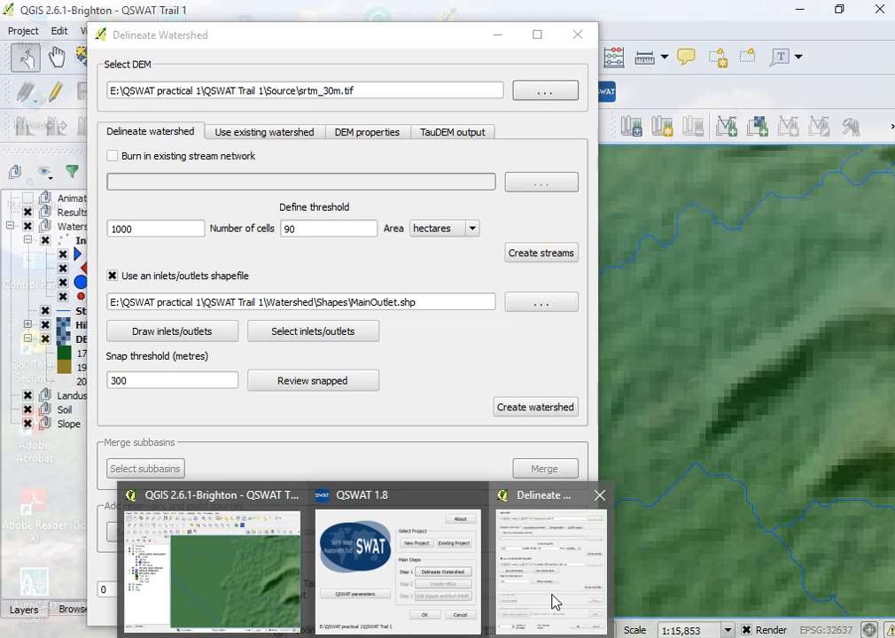
click(554, 603)
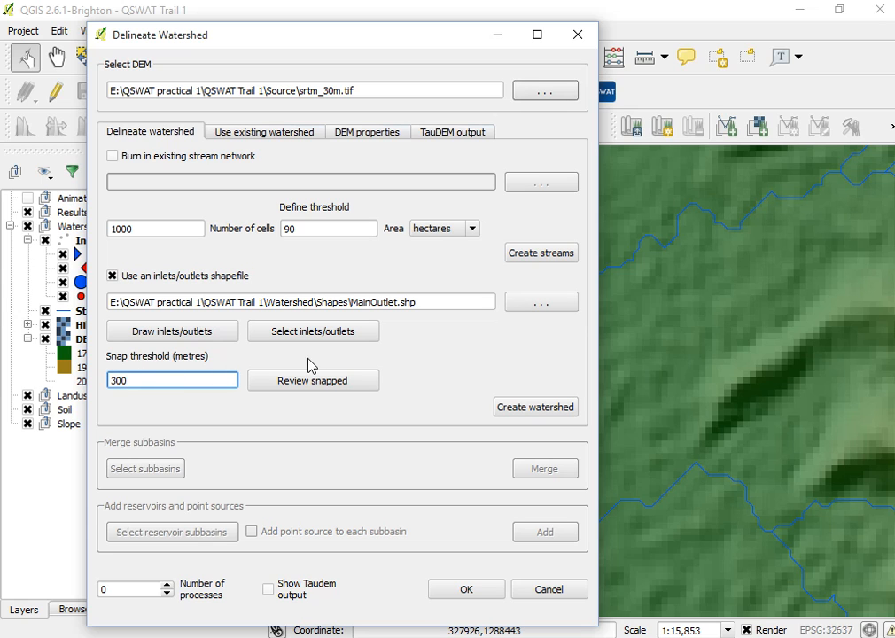
click(498, 35)
scroll(656, 394, up, 2)
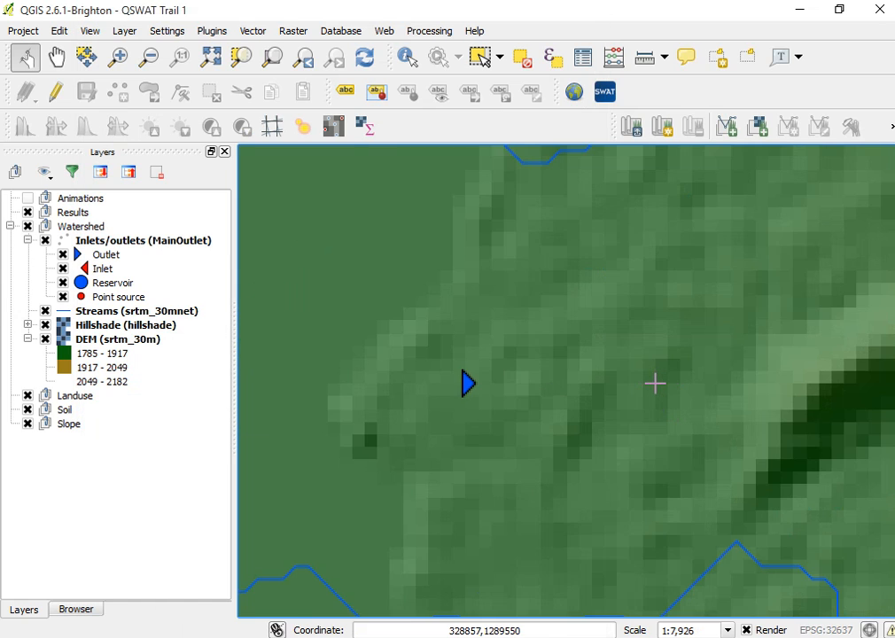
Try to review the snapped outlet with a 300 m snap threshold.
scroll(648, 401, down, 2)
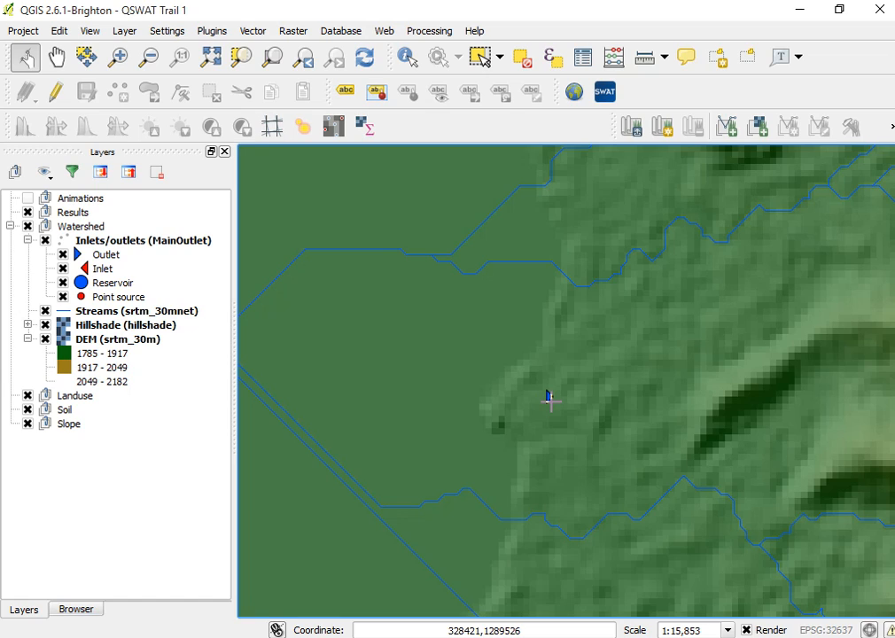
mouse_move(363, 637)
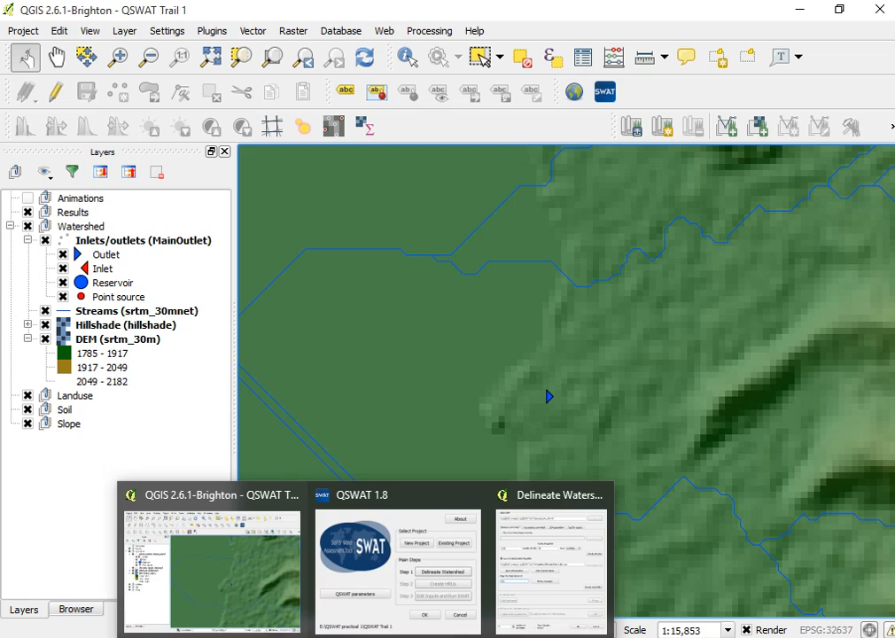
click(532, 596)
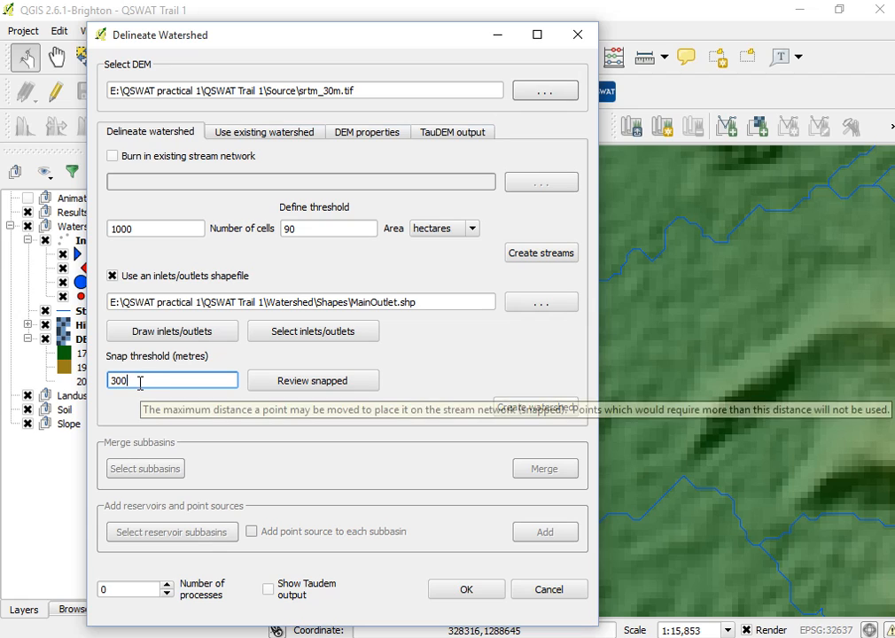
click(290, 382)
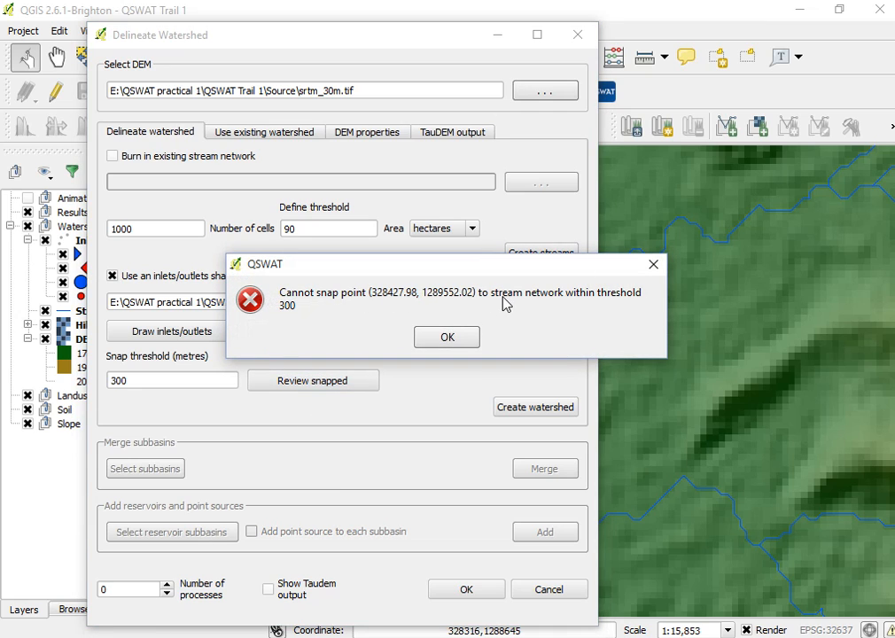
click(446, 339)
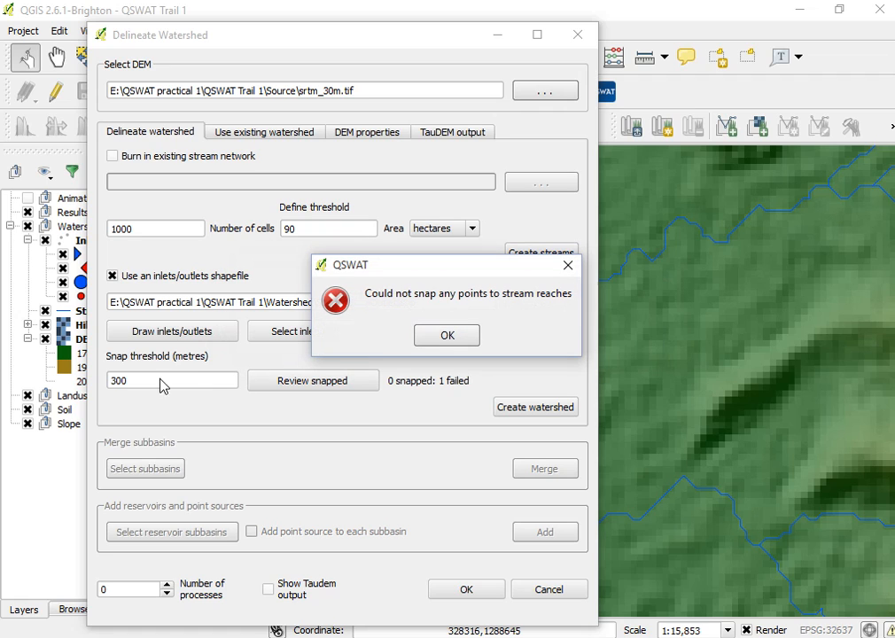
click(567, 266)
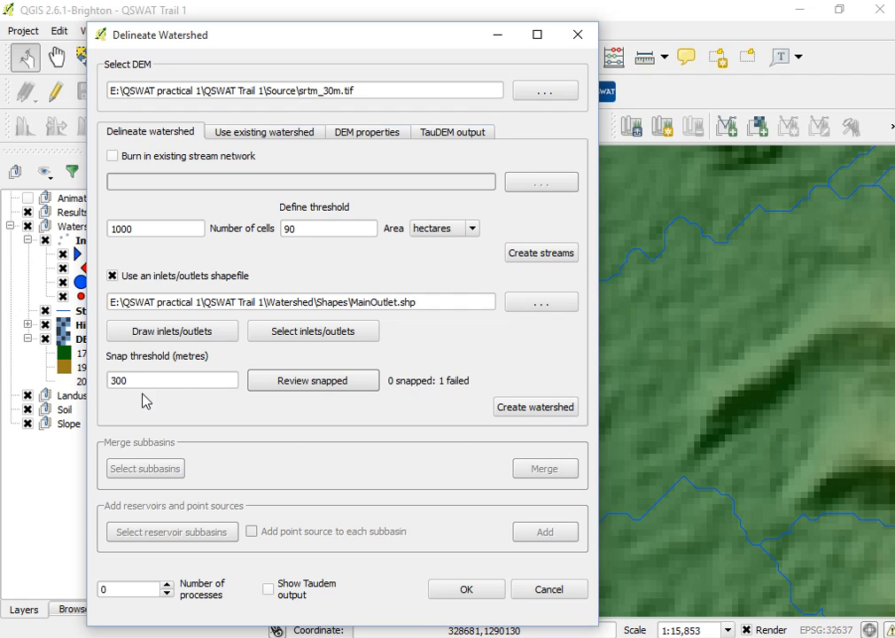
Set the snap threshold to 600 metres and review the snapped outlet.
drag(134, 383, 34, 381)
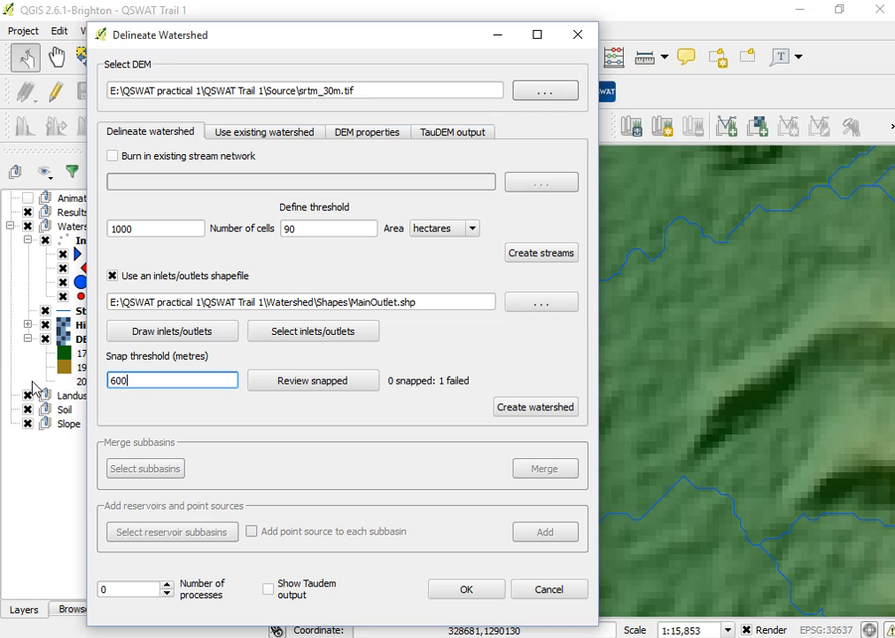
click(293, 387)
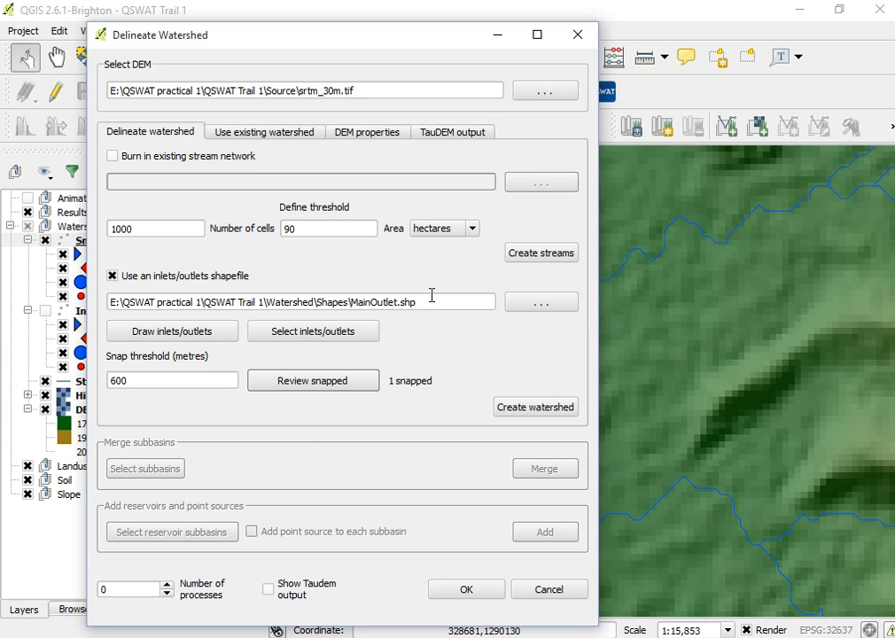
click(497, 35)
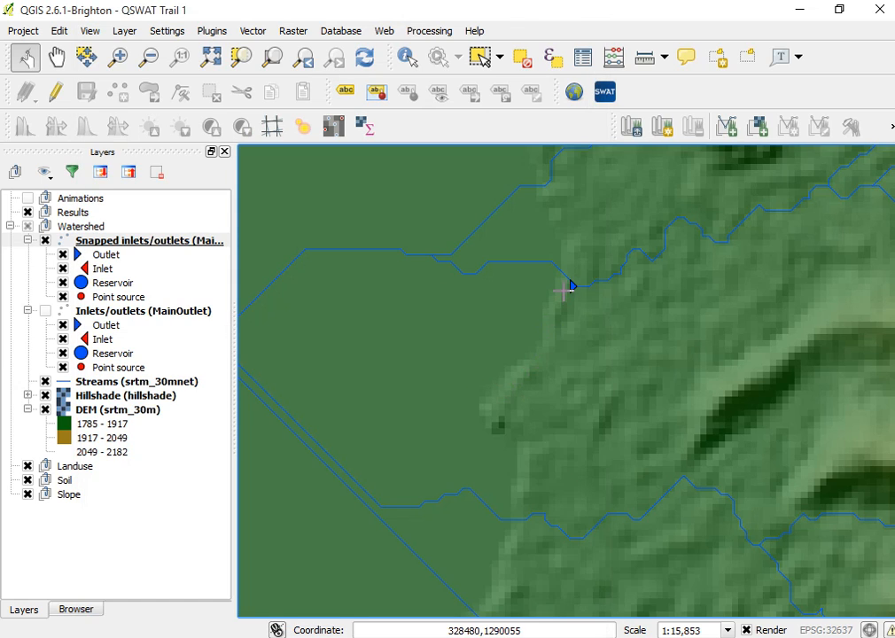
Zoom in on the map to inspect where the snapped outlet sits on the stream.
scroll(589, 265, down, 2)
scroll(596, 267, up, 2)
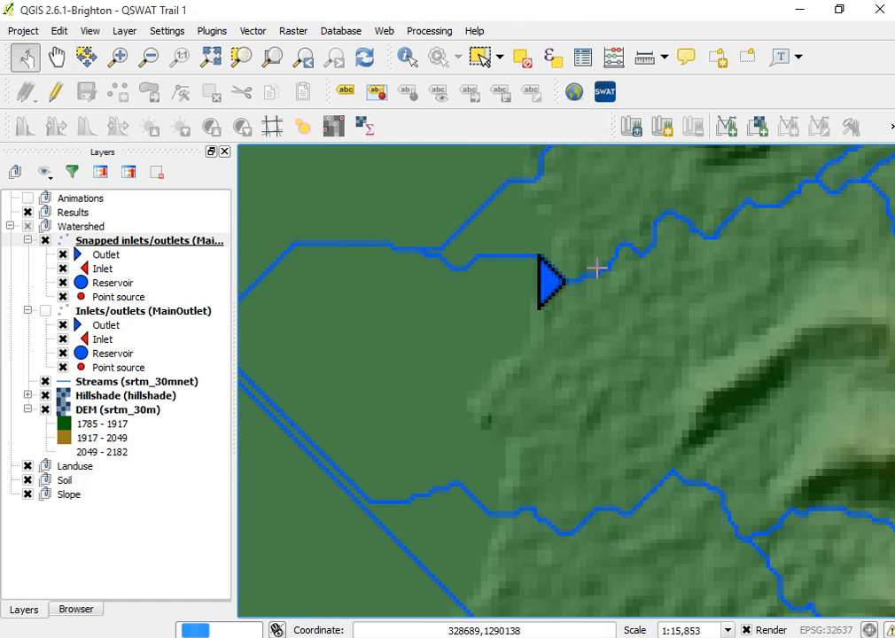
scroll(597, 267, up, 2)
scroll(467, 298, up, 1)
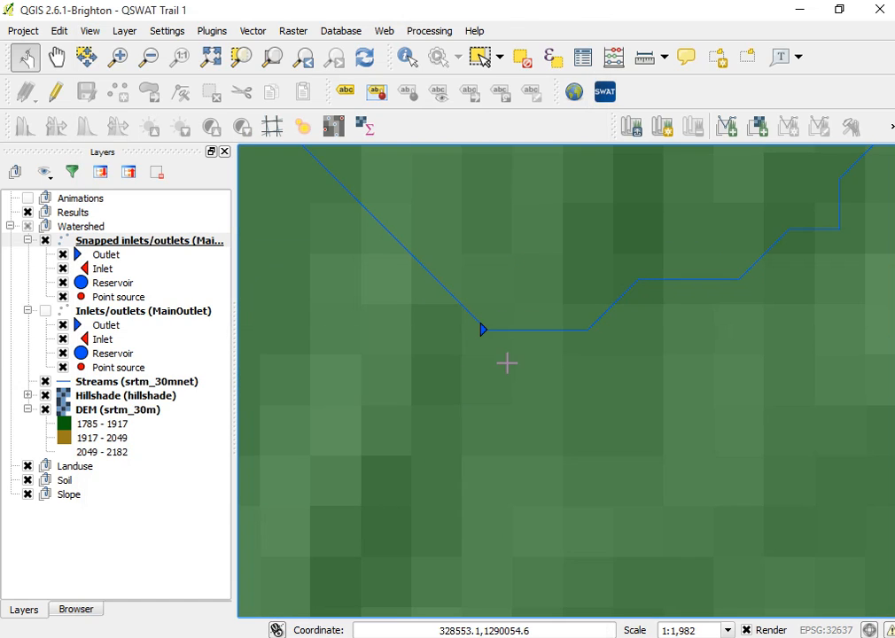
scroll(507, 320, up, 1)
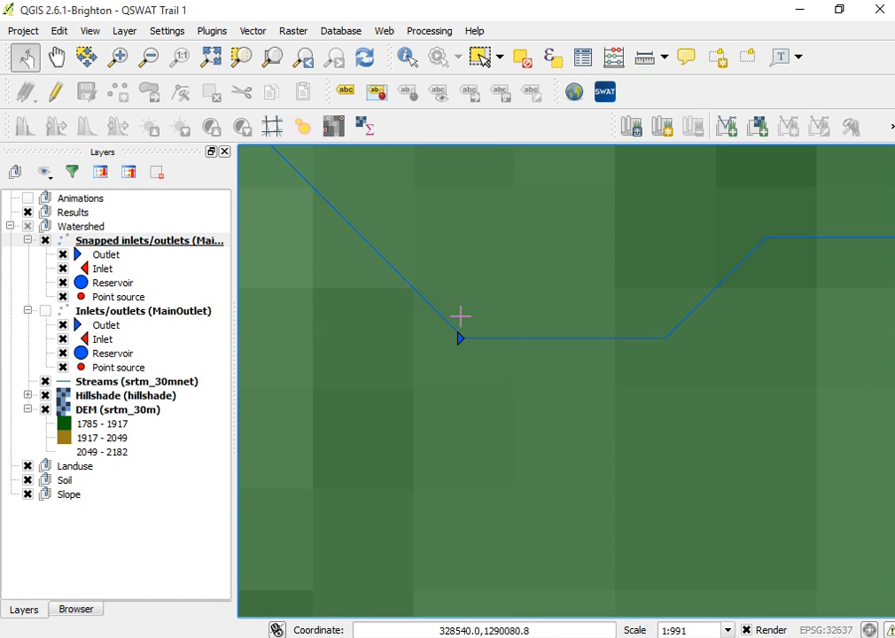
scroll(464, 323, up, 1)
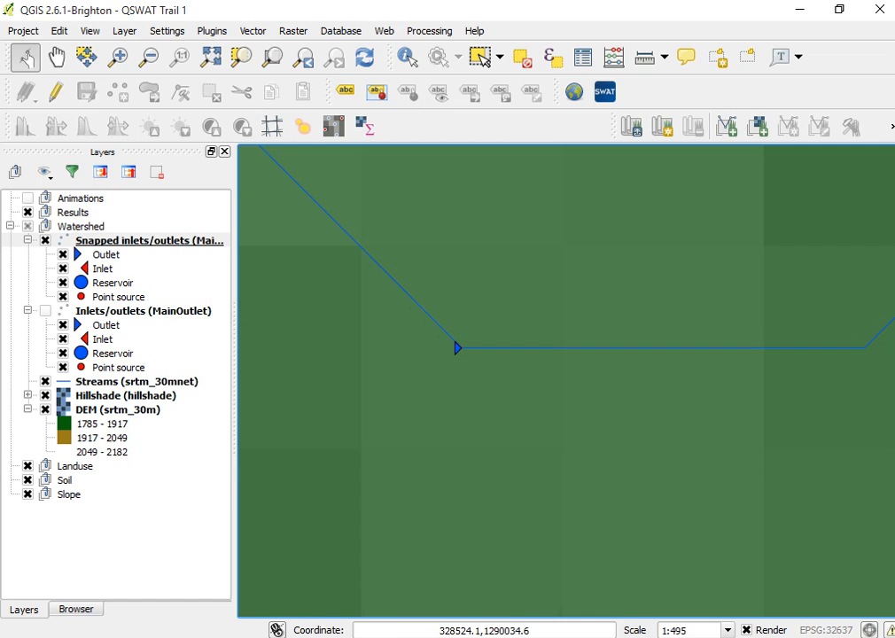
Create the watershed from the snapped outlet in the Delineate Watershed dialog.
mouse_move(354, 636)
click(569, 583)
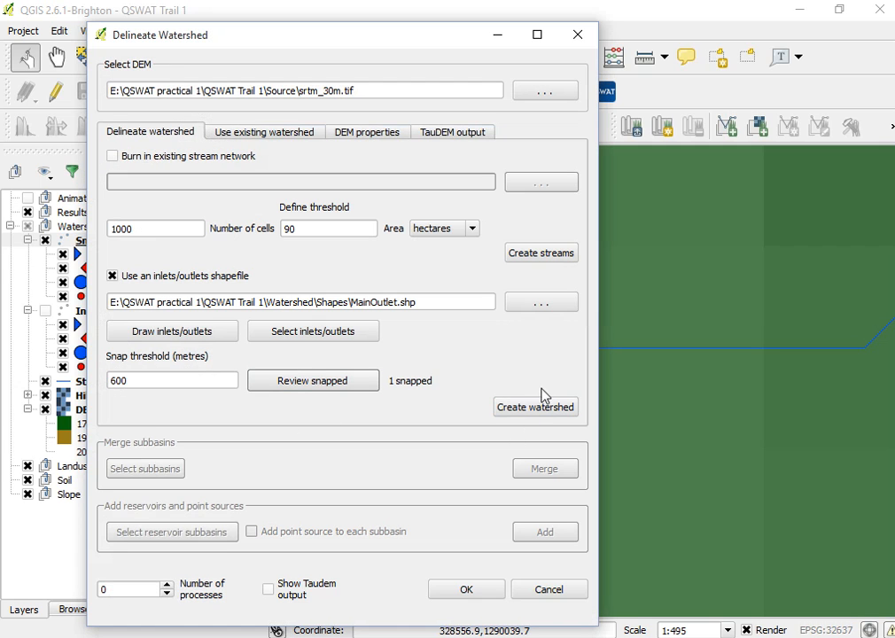
click(503, 408)
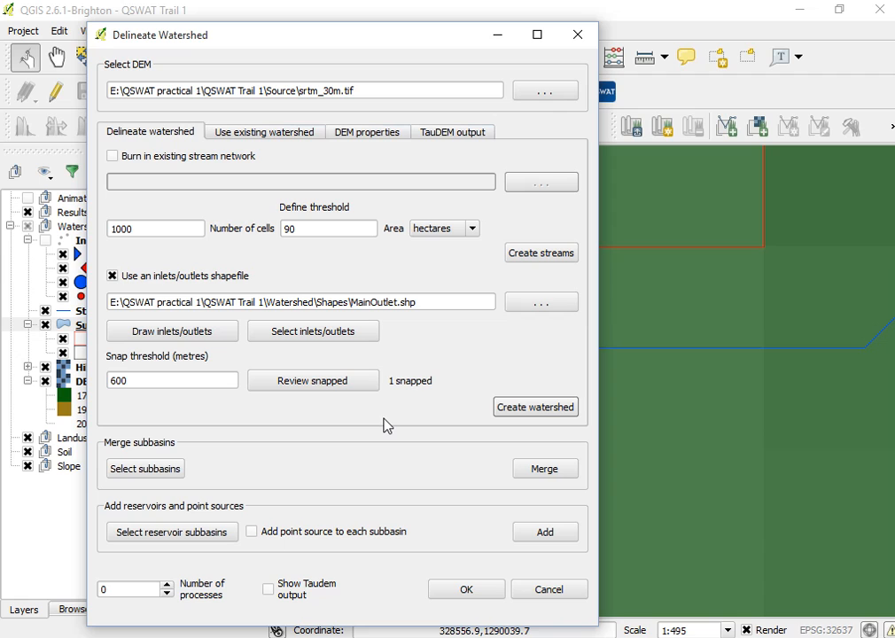
click(497, 34)
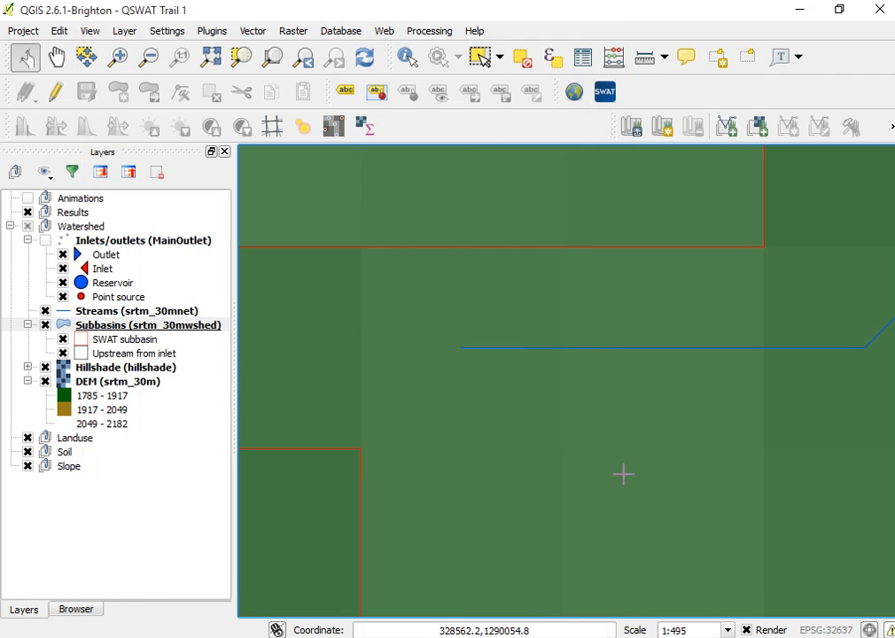
Zoom to full extent and toggle the DEM and hillshade layers to inspect the delineated subbasins.
click(211, 58)
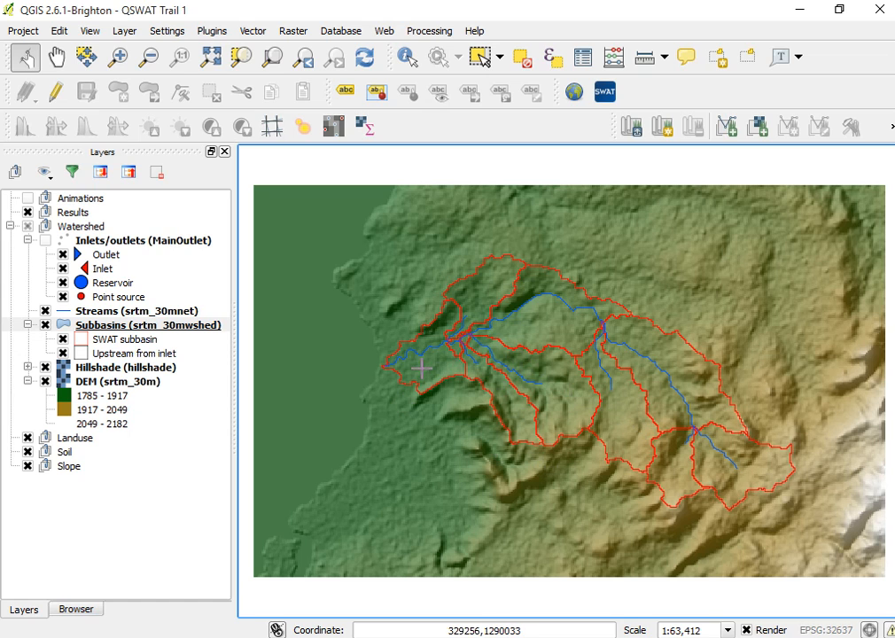
scroll(460, 350, up, 1)
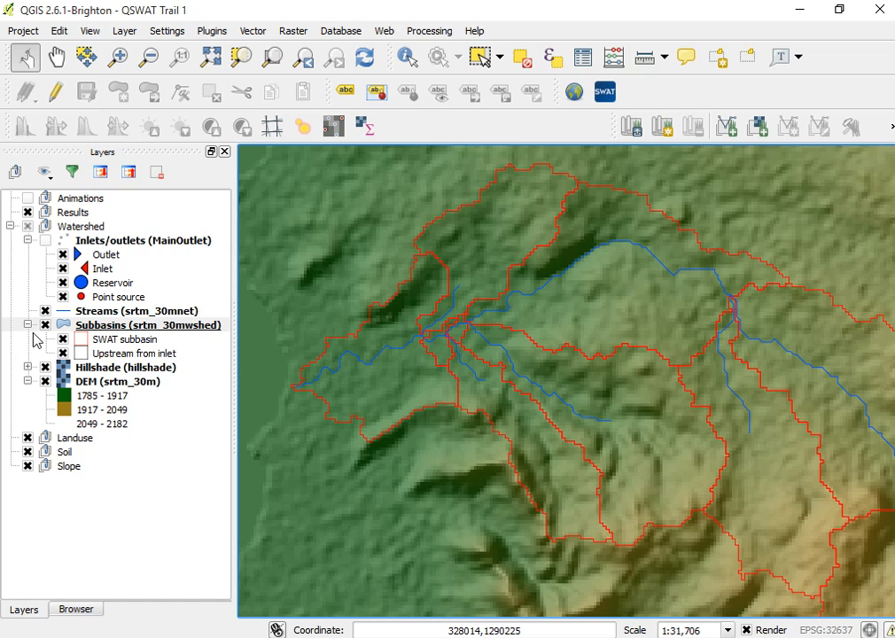
click(45, 382)
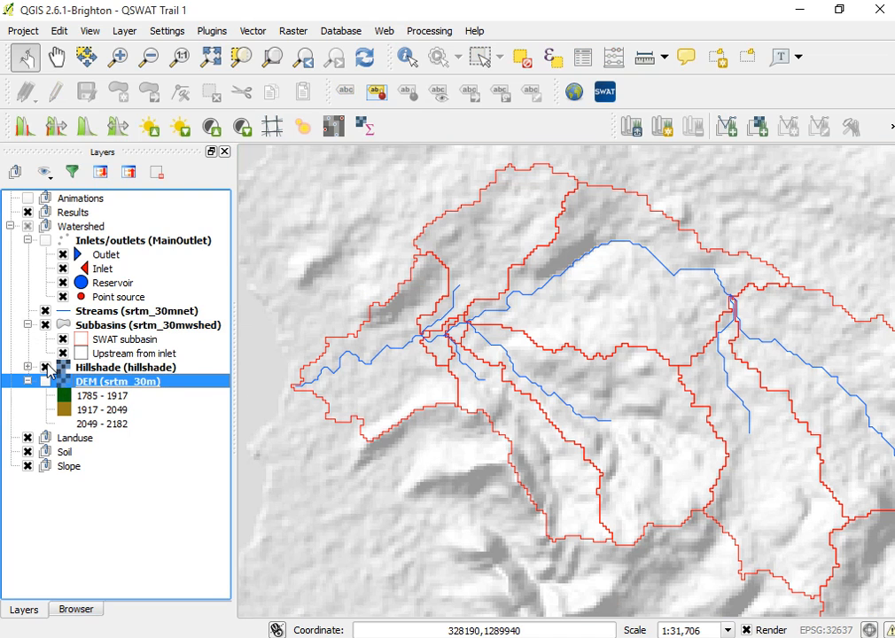
click(46, 366)
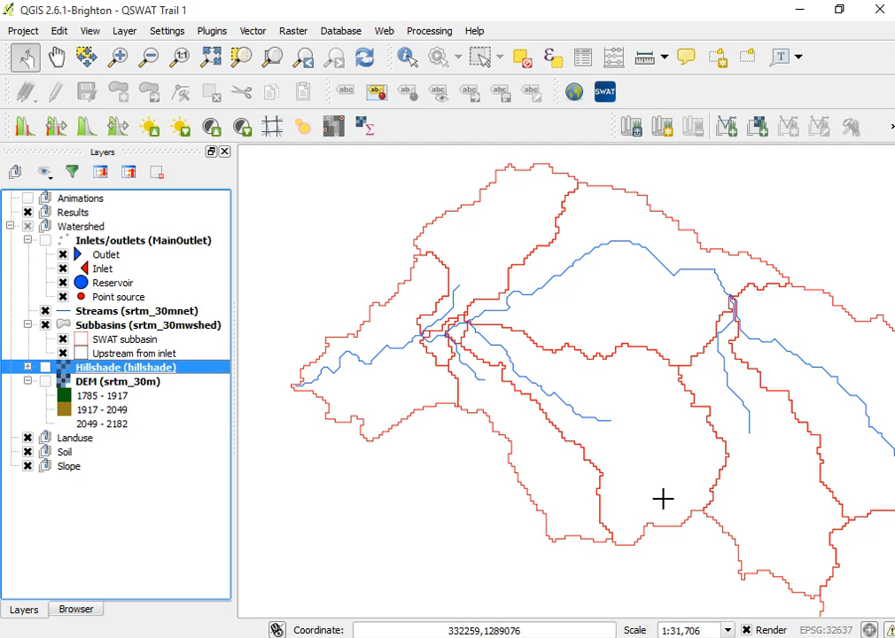
scroll(660, 497, up, 1)
scroll(656, 498, down, 2)
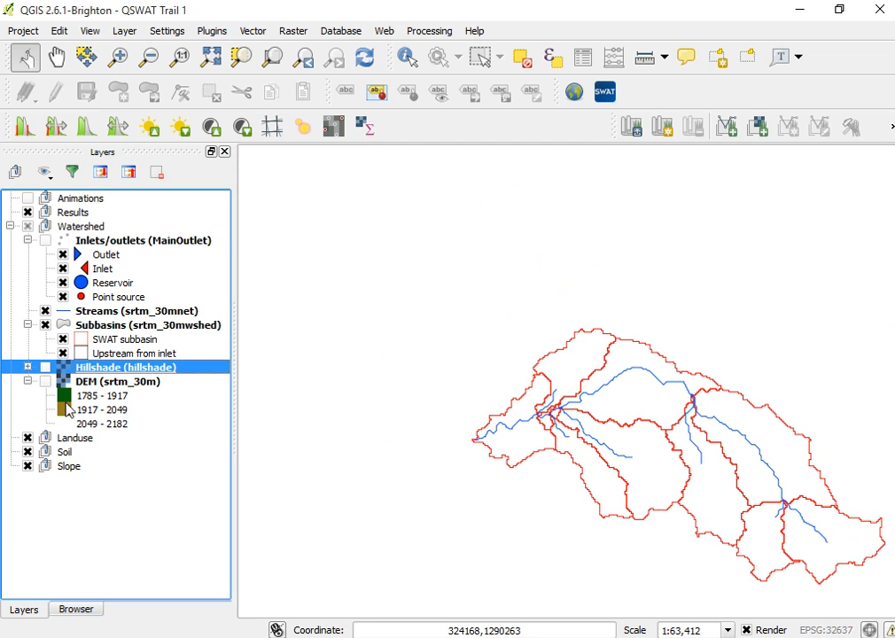
click(46, 367)
click(46, 381)
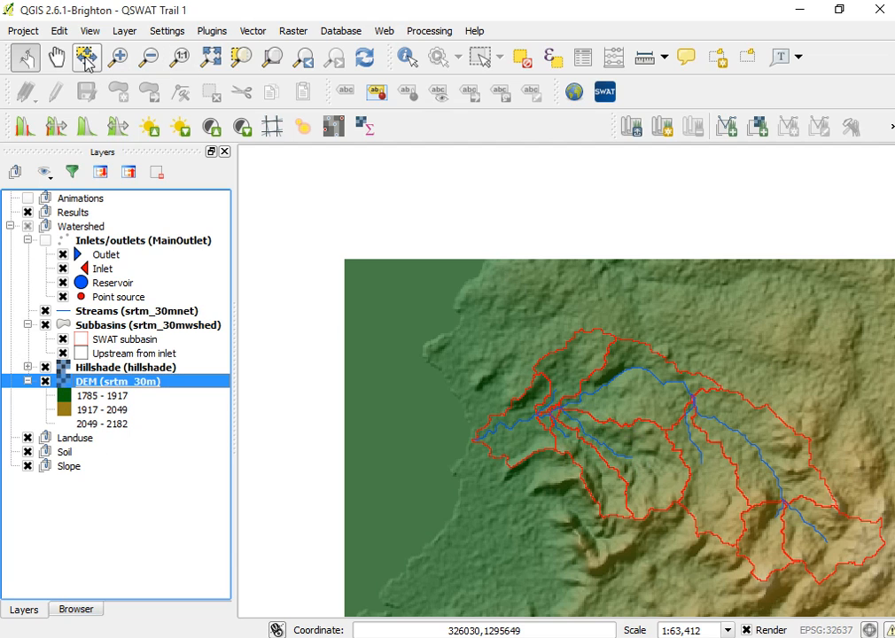
Pan and zoom around the watershed to examine the subbasin boundaries and streams.
click(56, 61)
drag(390, 316, 347, 278)
scroll(583, 414, up, 1)
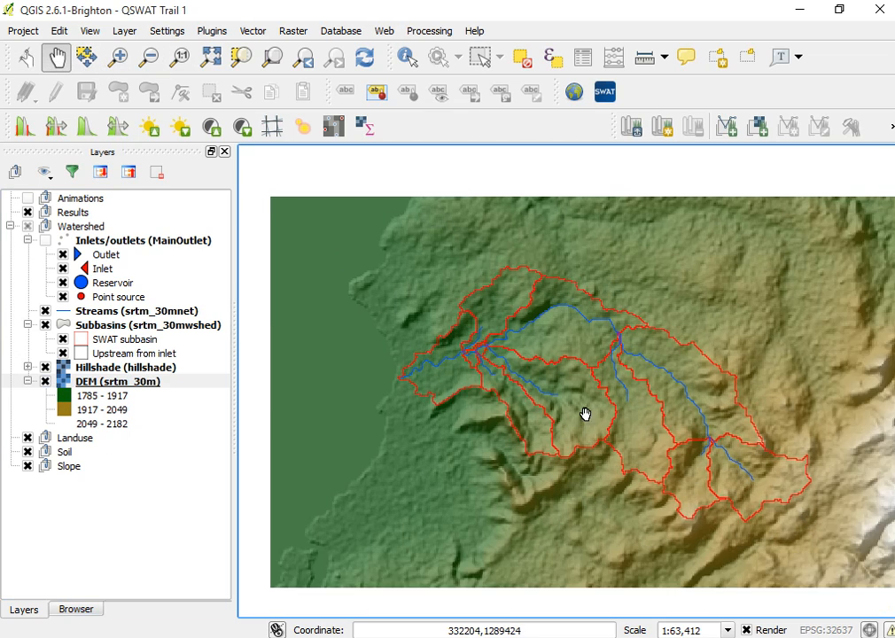
scroll(598, 418, down, 1)
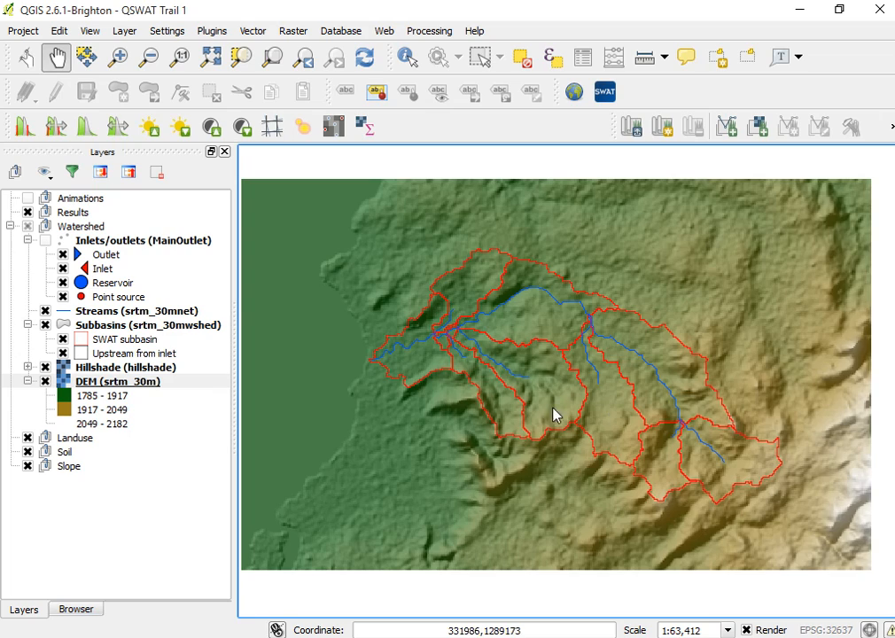
scroll(551, 413, down, 1)
scroll(532, 403, up, 2)
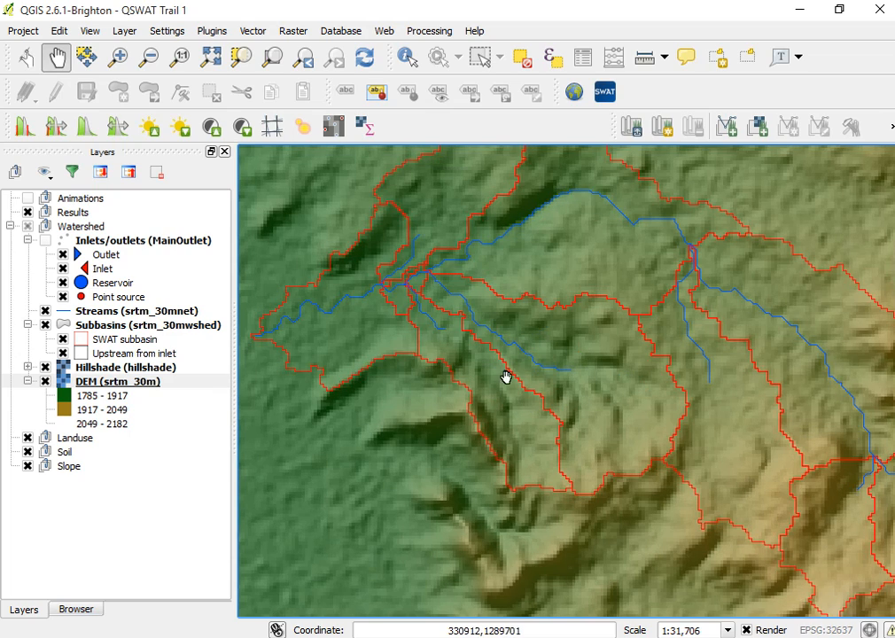
scroll(461, 330, up, 1)
scroll(461, 329, down, 1)
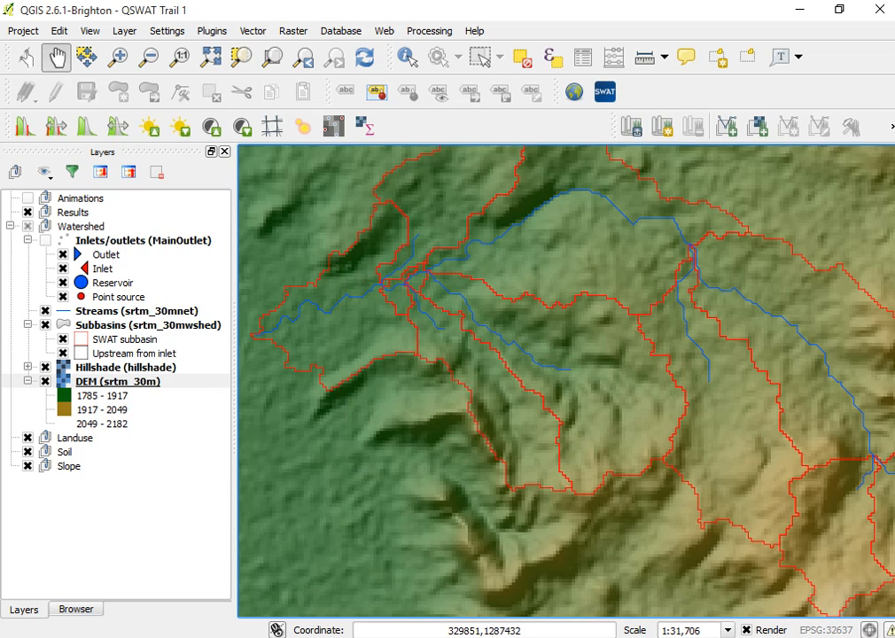
mouse_move(363, 636)
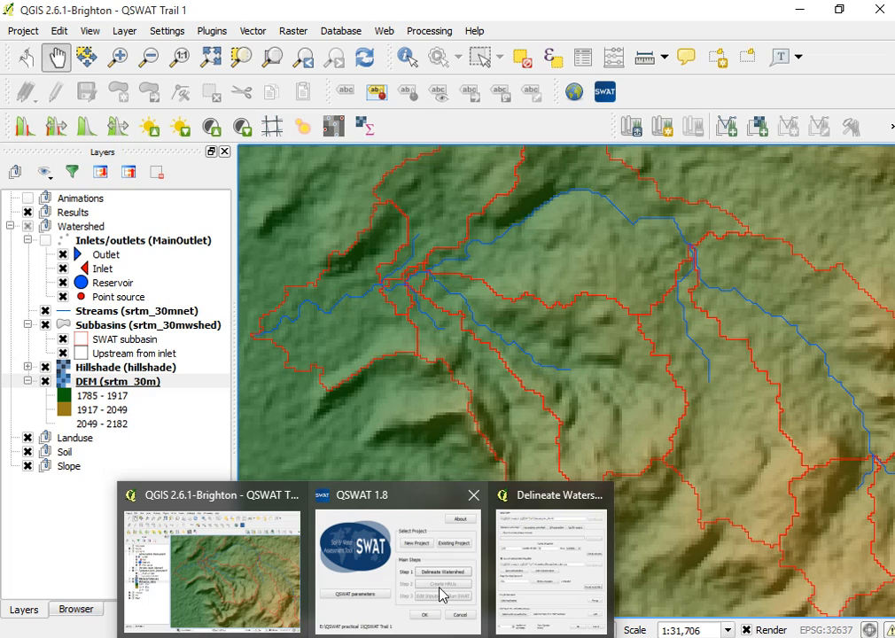
click(541, 576)
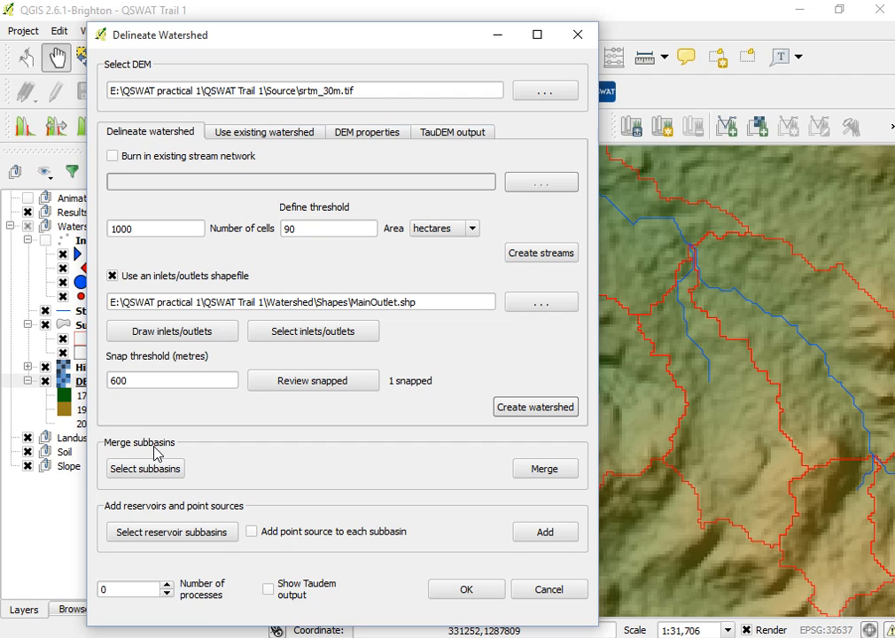
click(496, 40)
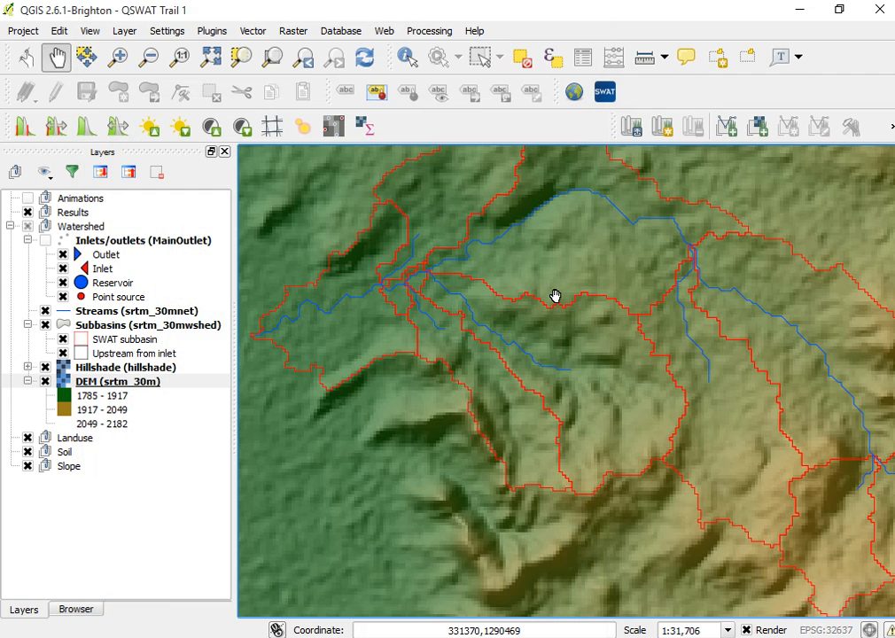
Zoom in closely on subbasin boundaries and stream junctions to examine how they follow the DEM cells.
scroll(553, 296, down, 1)
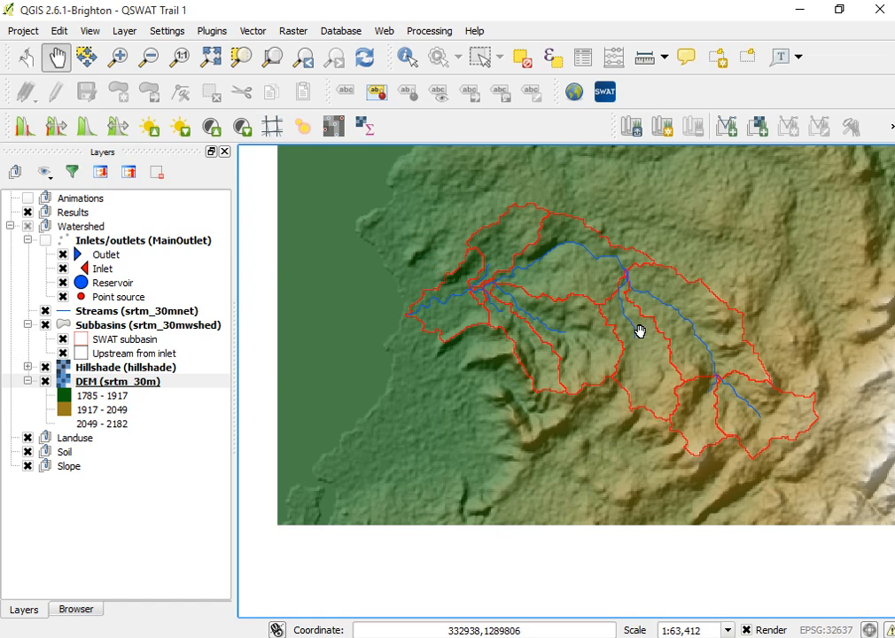
scroll(634, 328, up, 1)
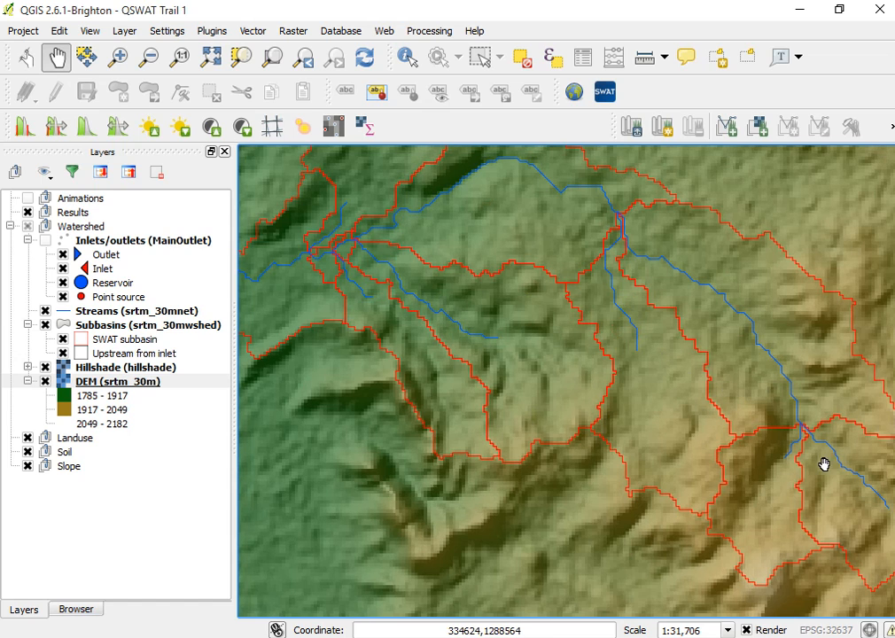
drag(788, 426, 633, 411)
scroll(661, 455, up, 1)
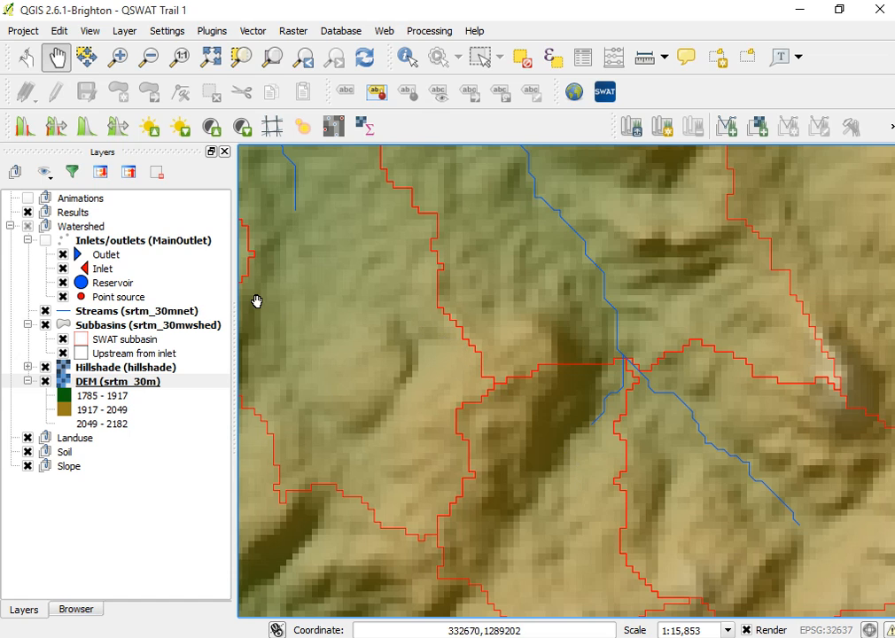
scroll(471, 420, down, 1)
scroll(398, 384, down, 1)
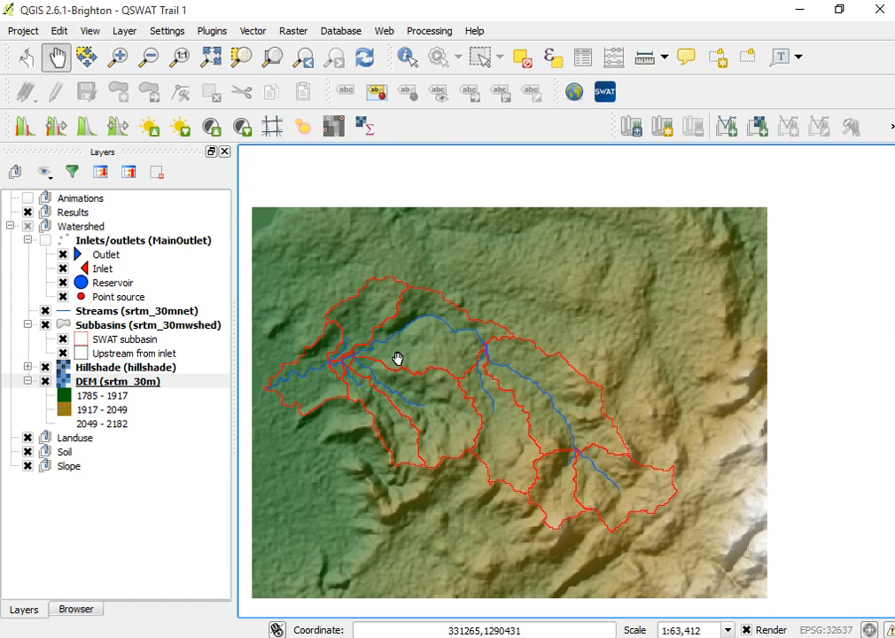
scroll(354, 368, up, 3)
scroll(454, 419, up, 2)
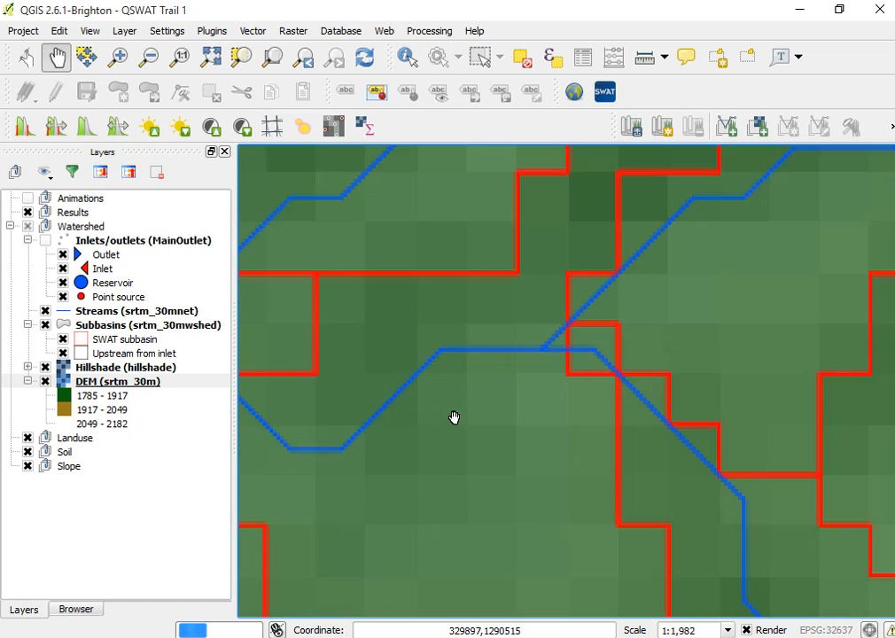
scroll(680, 367, down, 1)
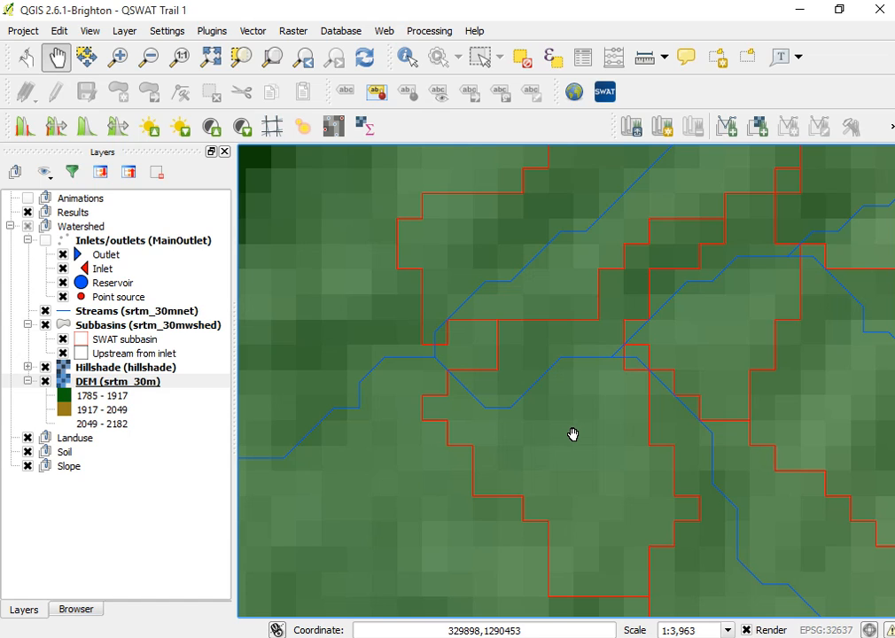
Select the two small subbasins at the stream junction for merging, save the selection, and merge them.
mouse_move(412, 629)
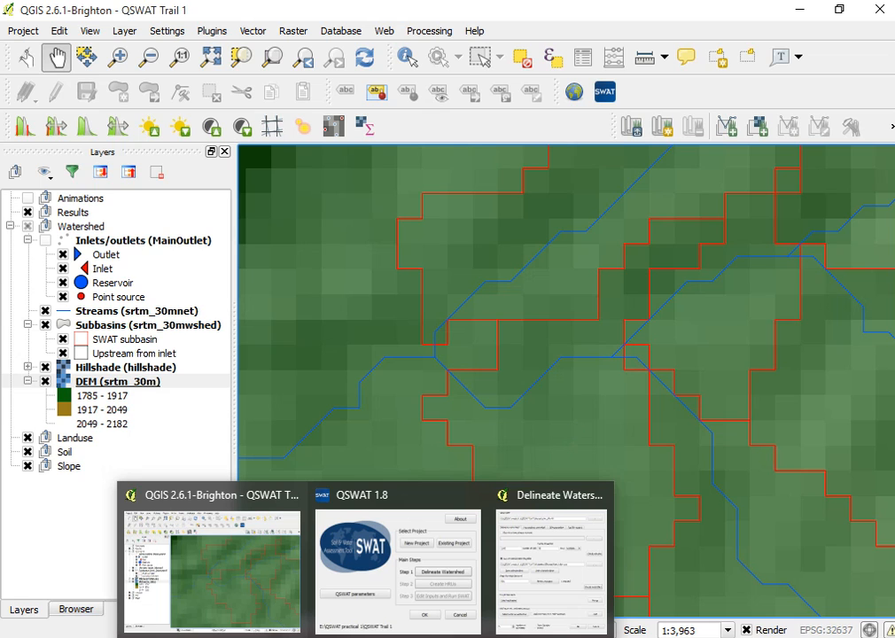
click(553, 591)
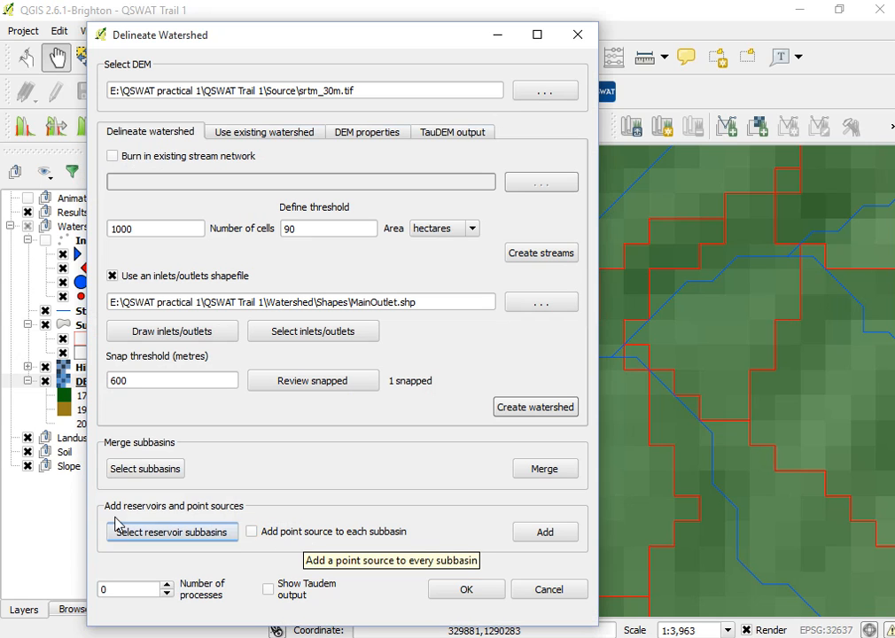
click(147, 476)
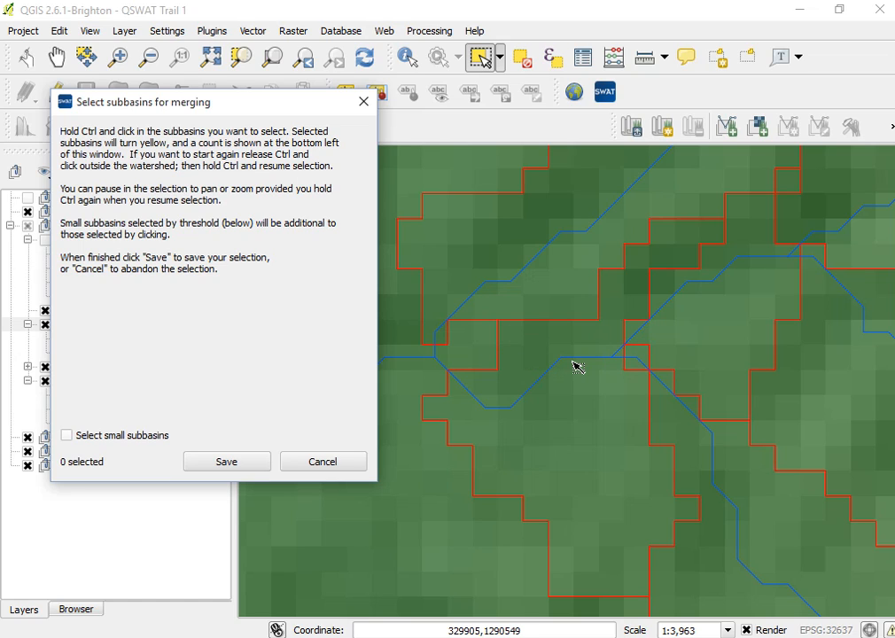
ctrl+click(718, 362)
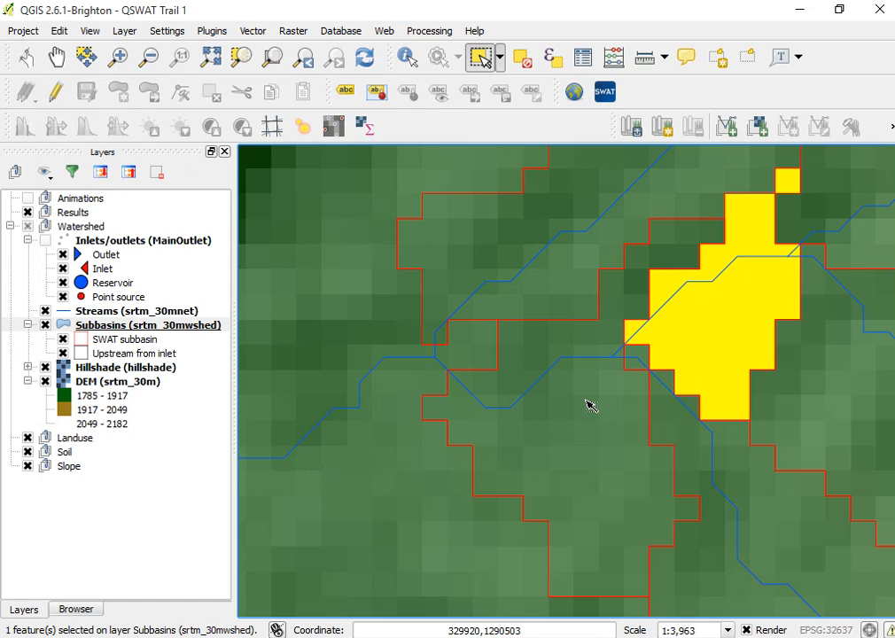
ctrl+click(539, 404)
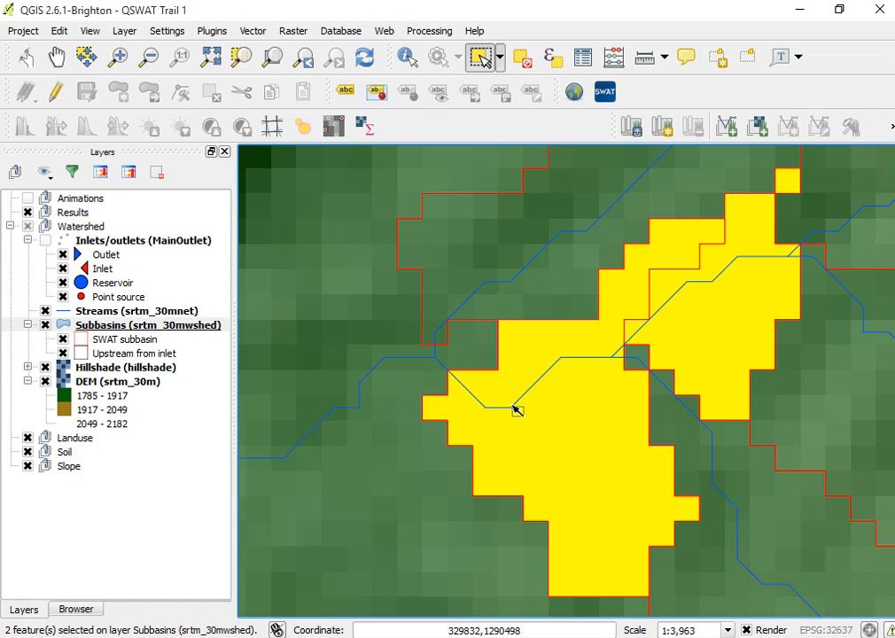
mouse_move(548, 625)
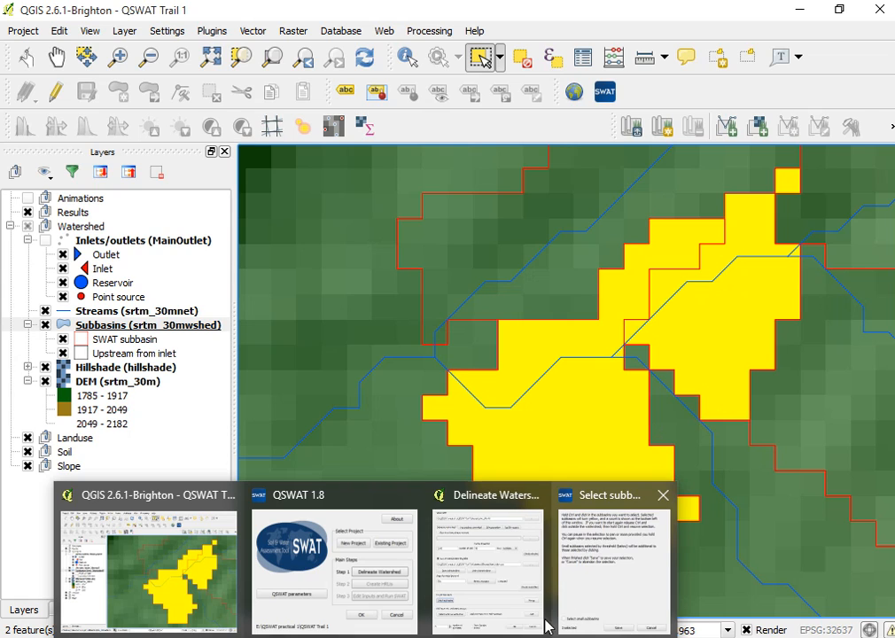
click(598, 595)
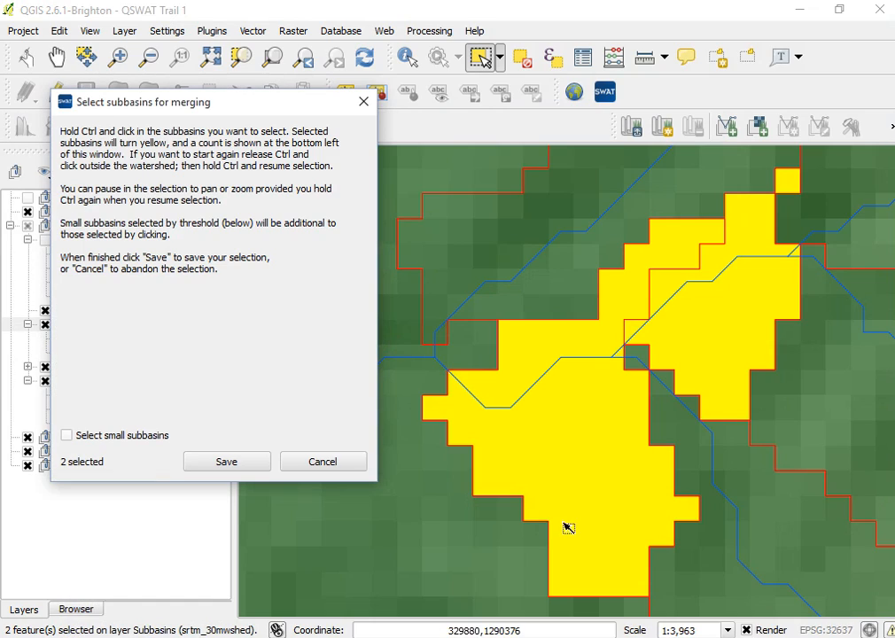
click(227, 463)
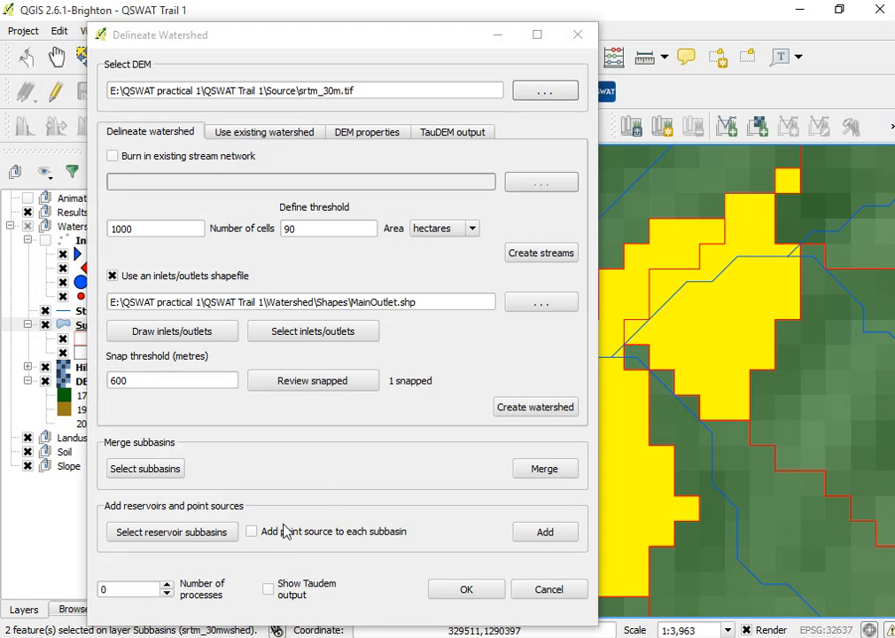
click(539, 471)
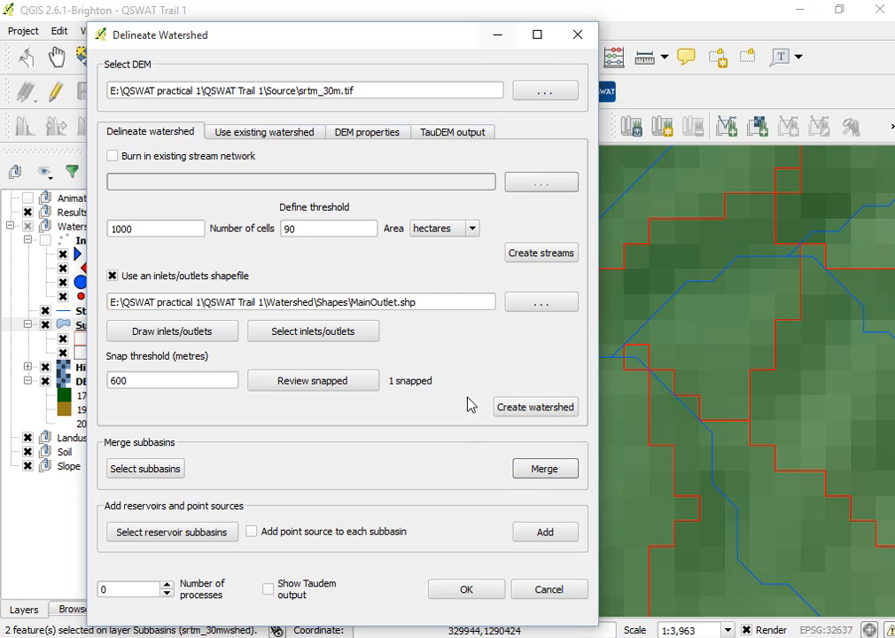
Inspect the merged subbasins and streams over the hillshaded DEM around the watershed.
click(499, 43)
scroll(615, 423, up, 2)
scroll(615, 424, down, 3)
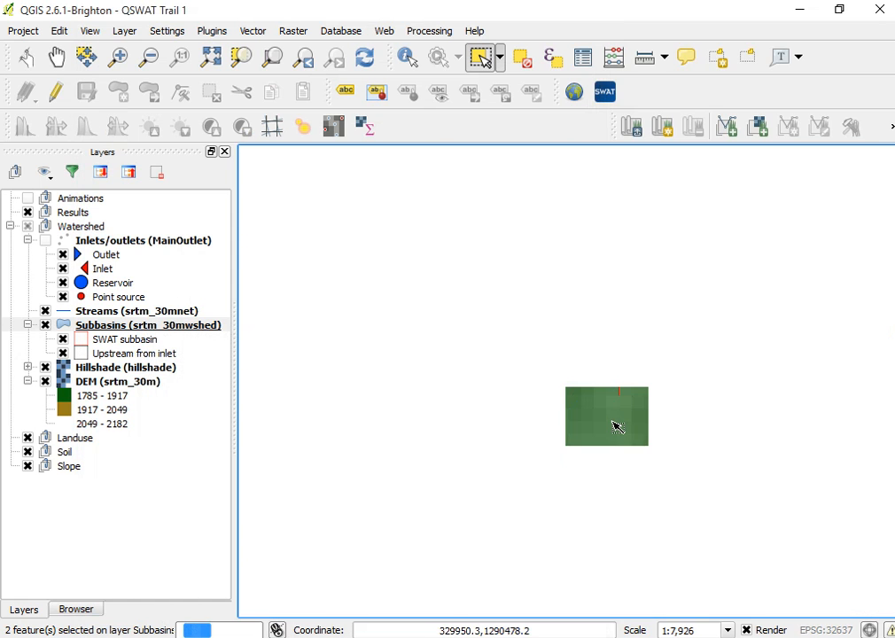
scroll(631, 451, down, 2)
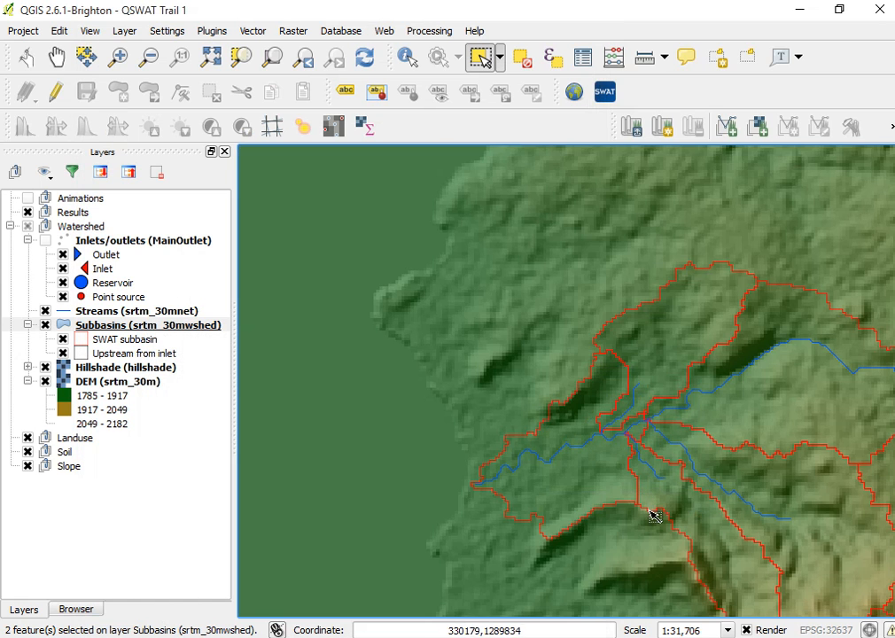
scroll(626, 474, up, 1)
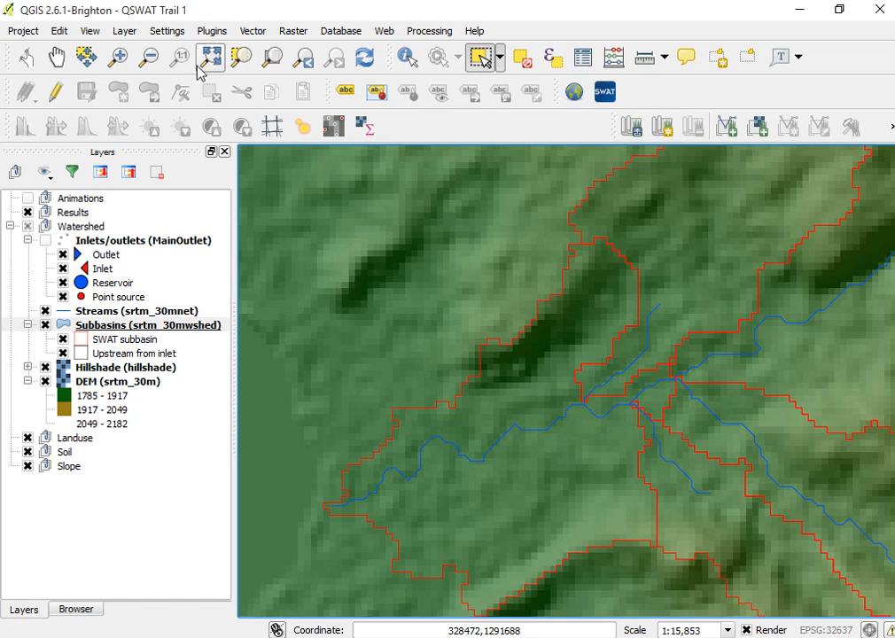
mouse_move(443, 617)
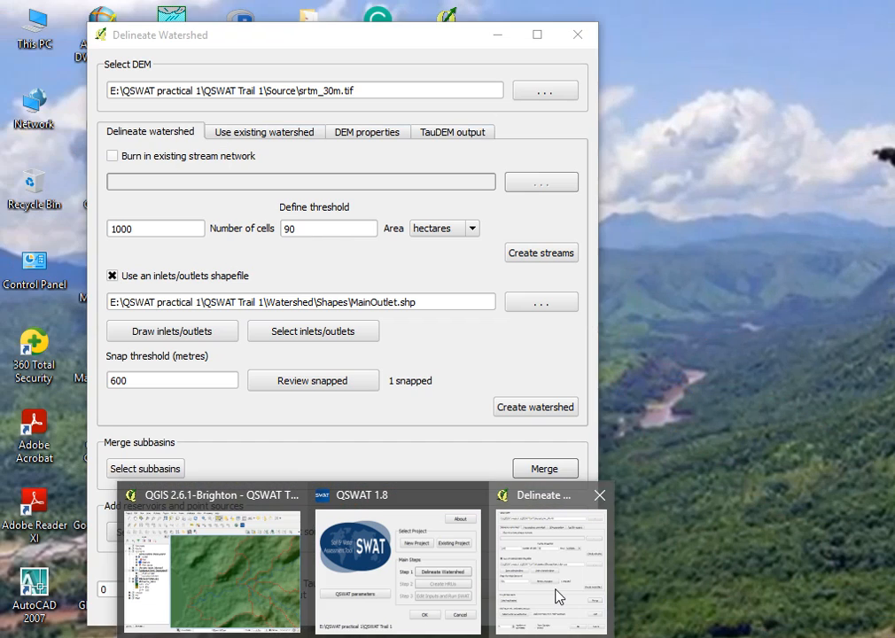
click(558, 597)
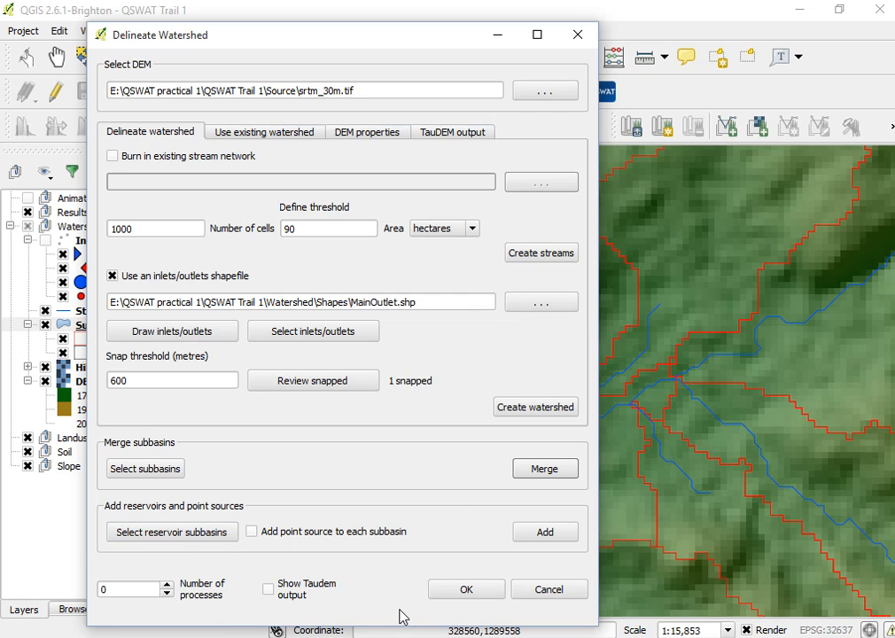
mouse_move(363, 636)
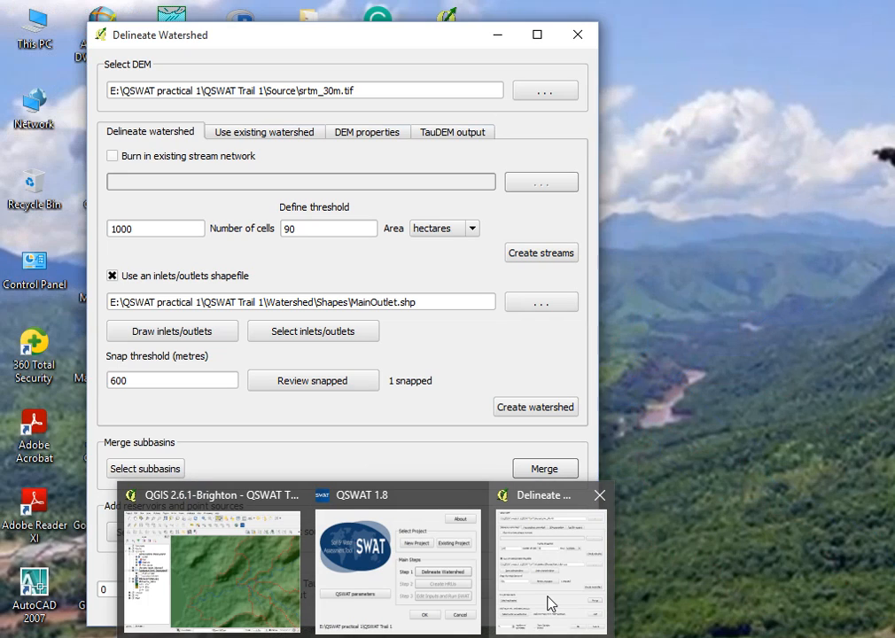
click(550, 605)
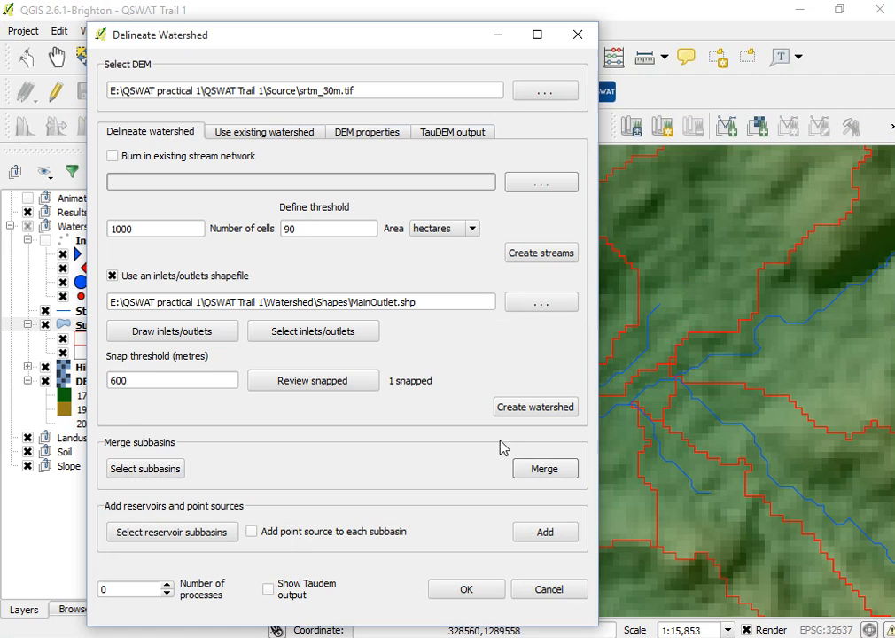
click(495, 35)
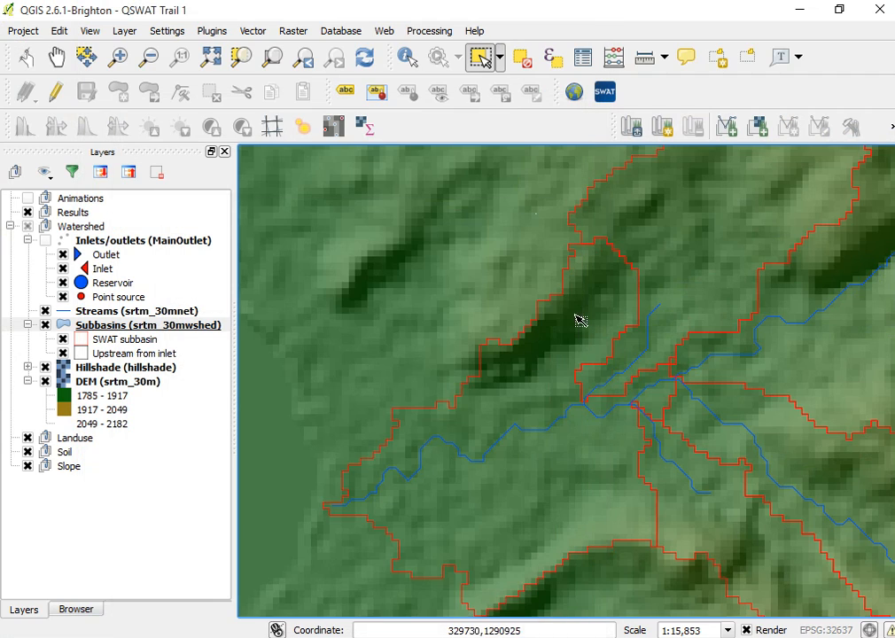
scroll(630, 419, up, 2)
scroll(685, 440, down, 3)
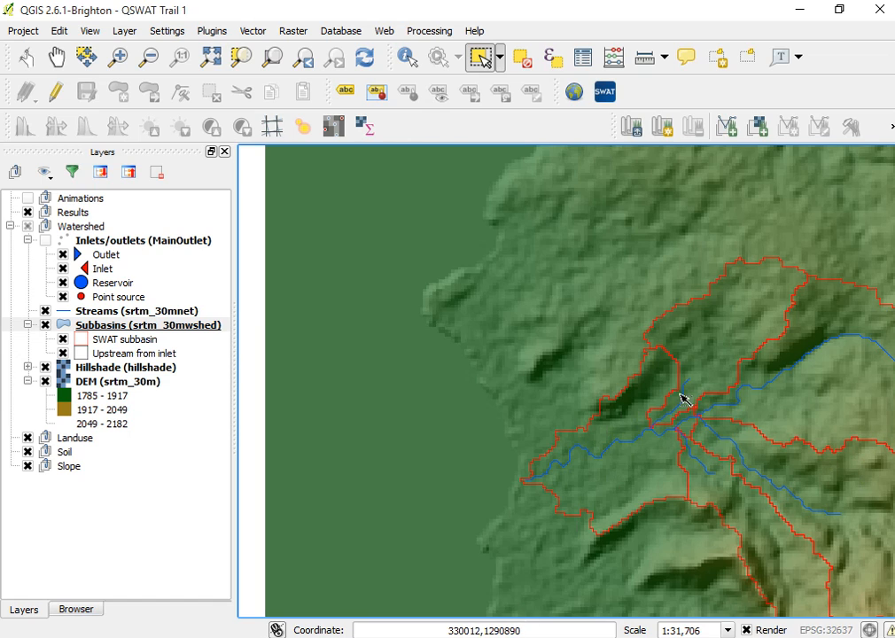
Finish the watershed delineation with the merged subbasins by accepting the Delineate Watershed dialog.
click(56, 59)
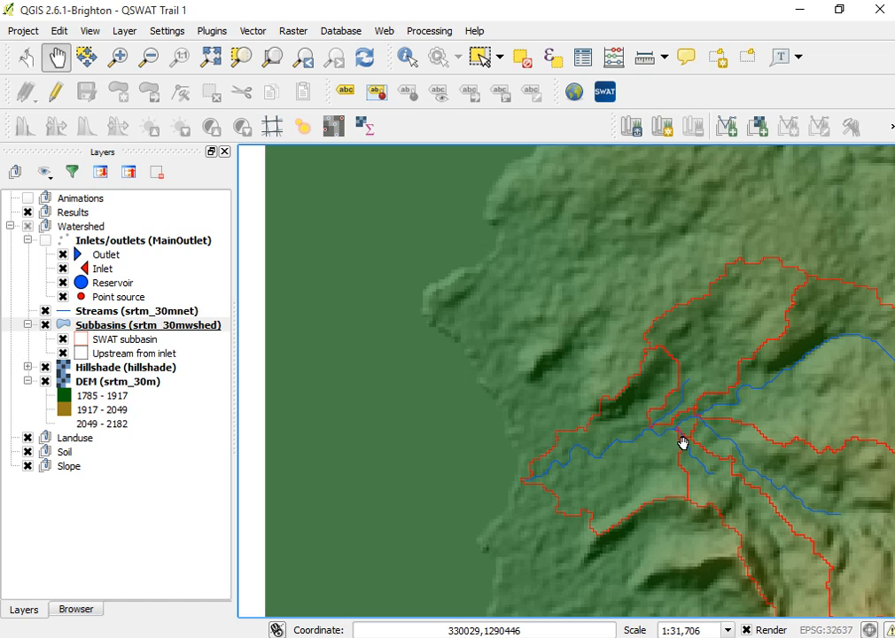
drag(681, 441, 418, 374)
drag(648, 460, 640, 387)
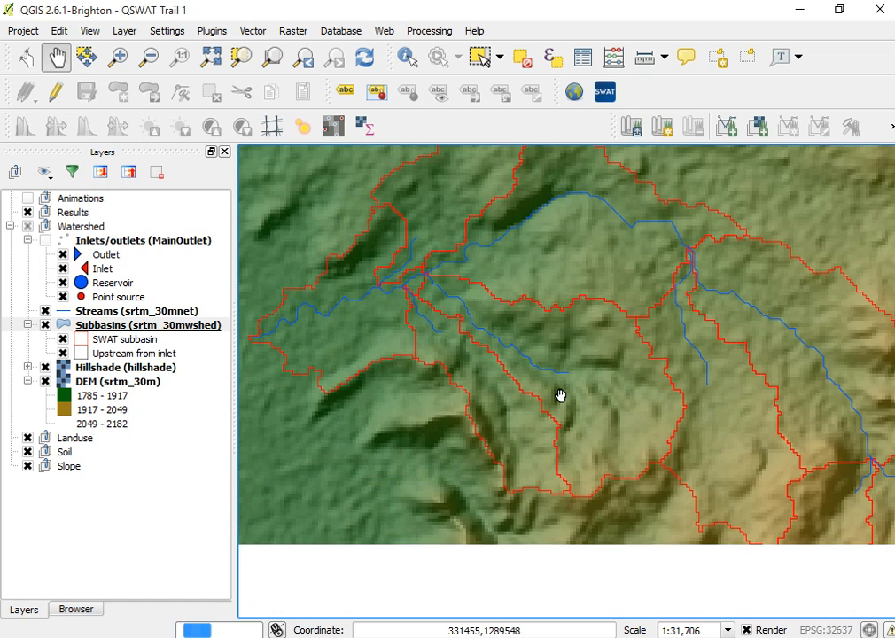
drag(695, 309, 703, 385)
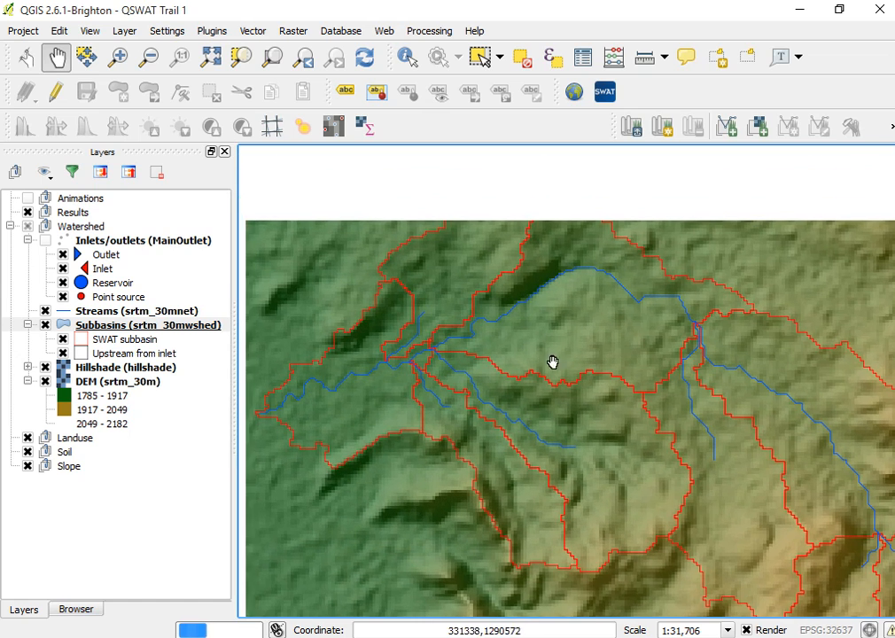
drag(531, 334, 553, 417)
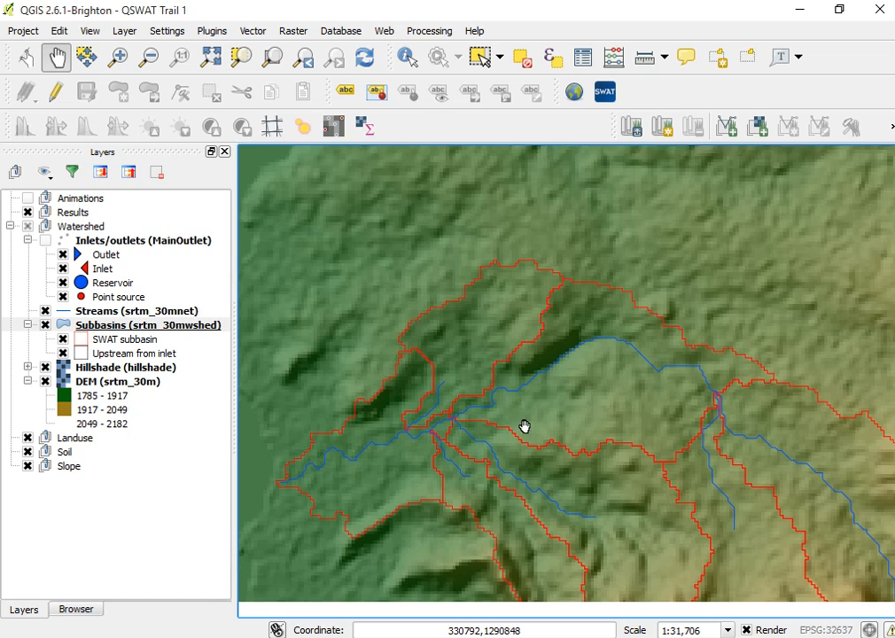
drag(523, 426, 515, 377)
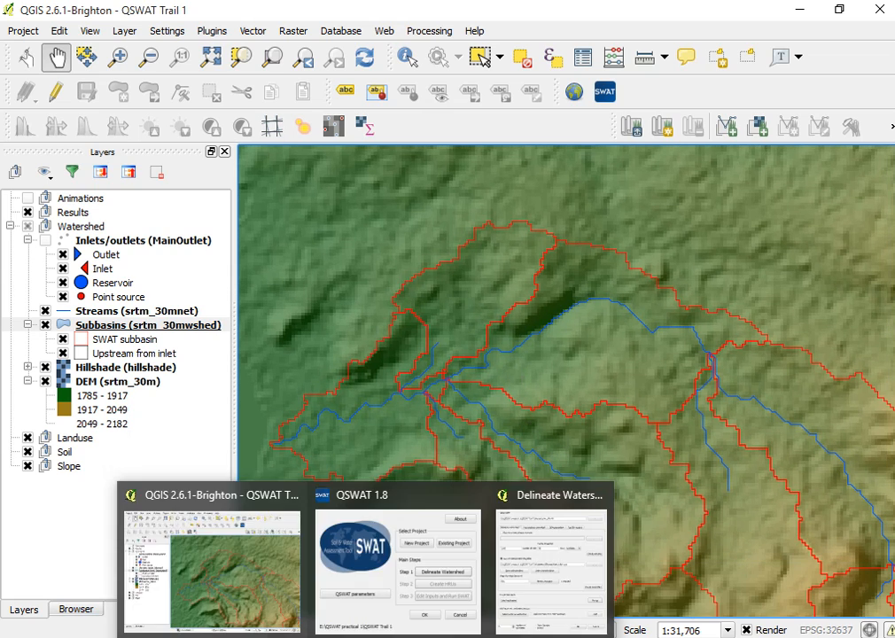
click(535, 583)
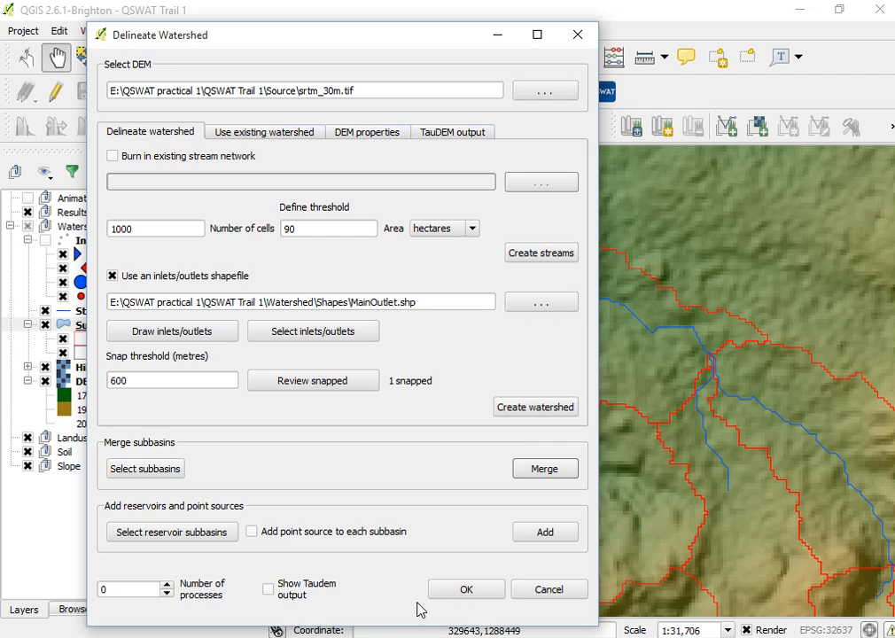
click(472, 592)
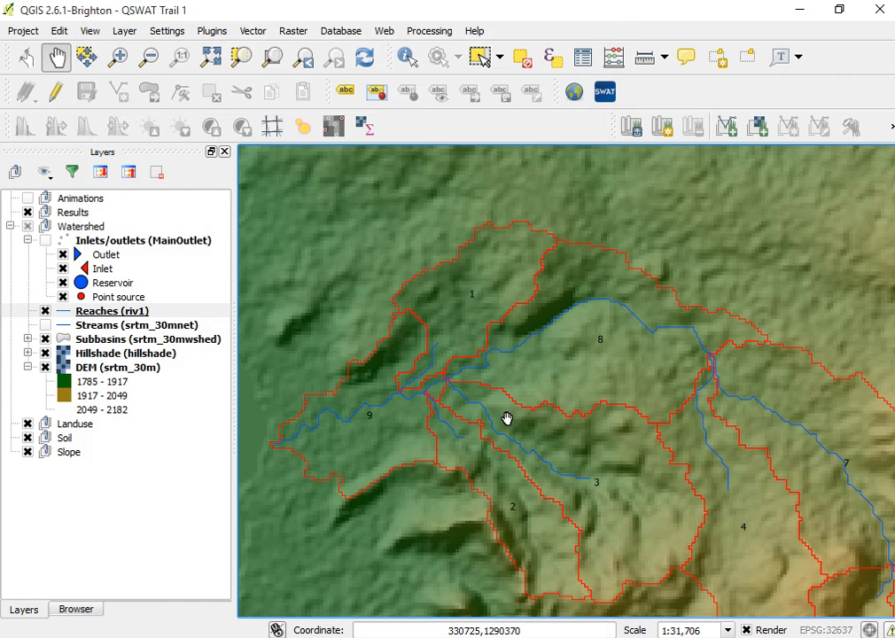
Examine the numbered subbasins and reaches across the watershed, then bring back the QSWAT main window.
drag(508, 419, 491, 378)
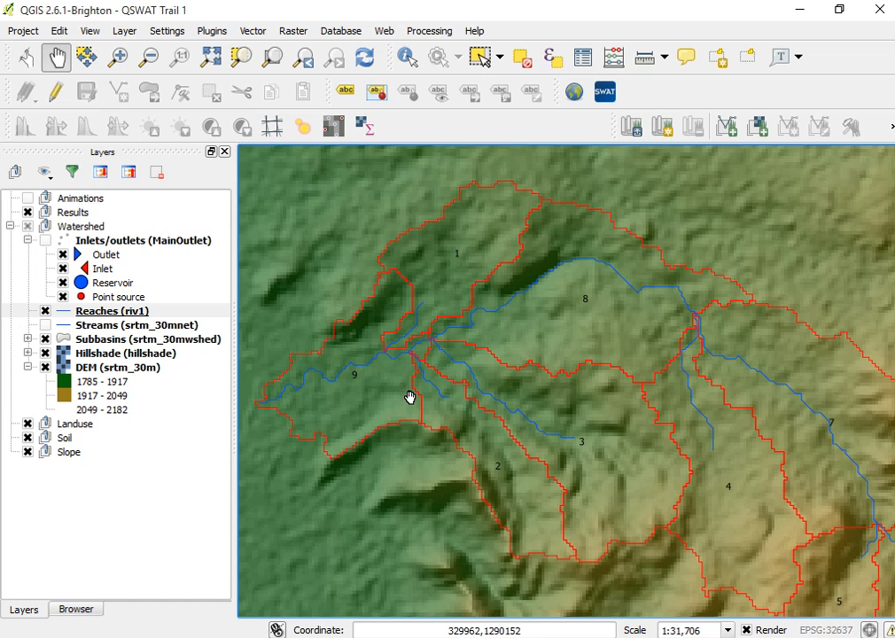
drag(644, 419, 583, 345)
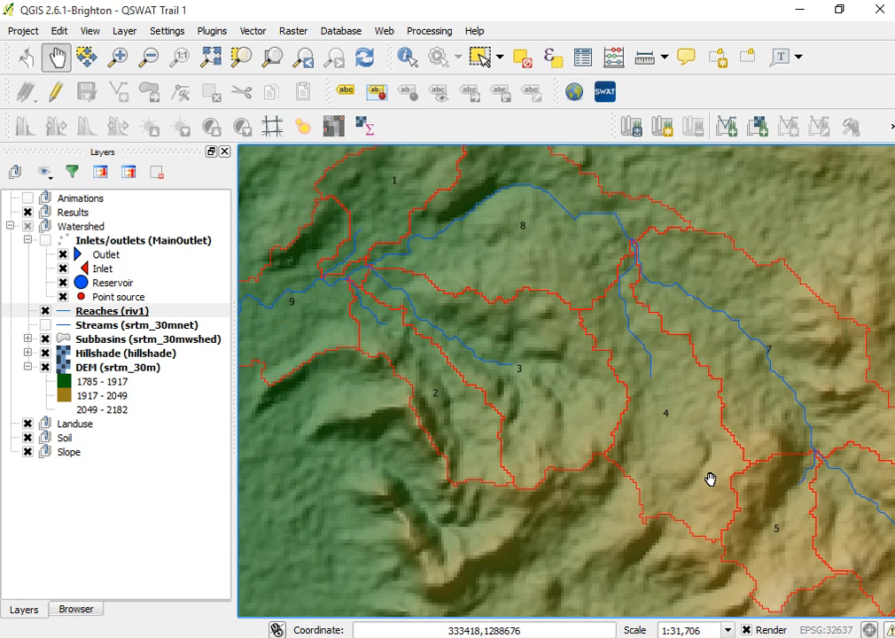
scroll(562, 459, up, 1)
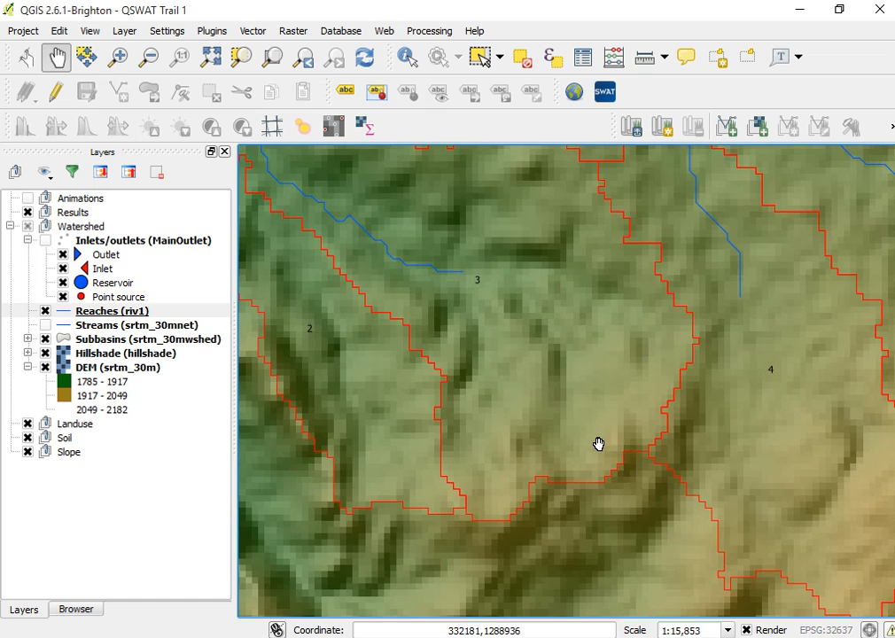
scroll(598, 443, down, 2)
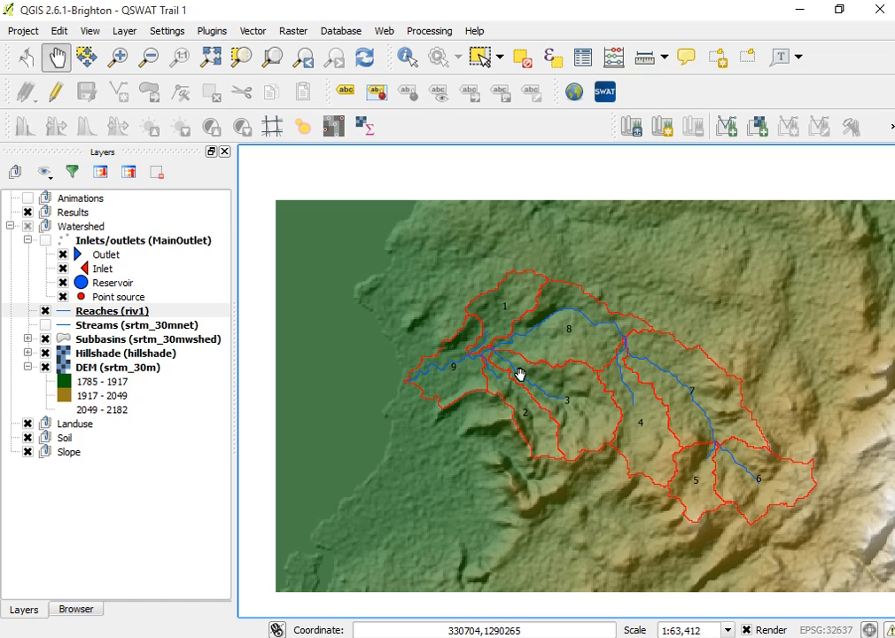
scroll(509, 361, up, 1)
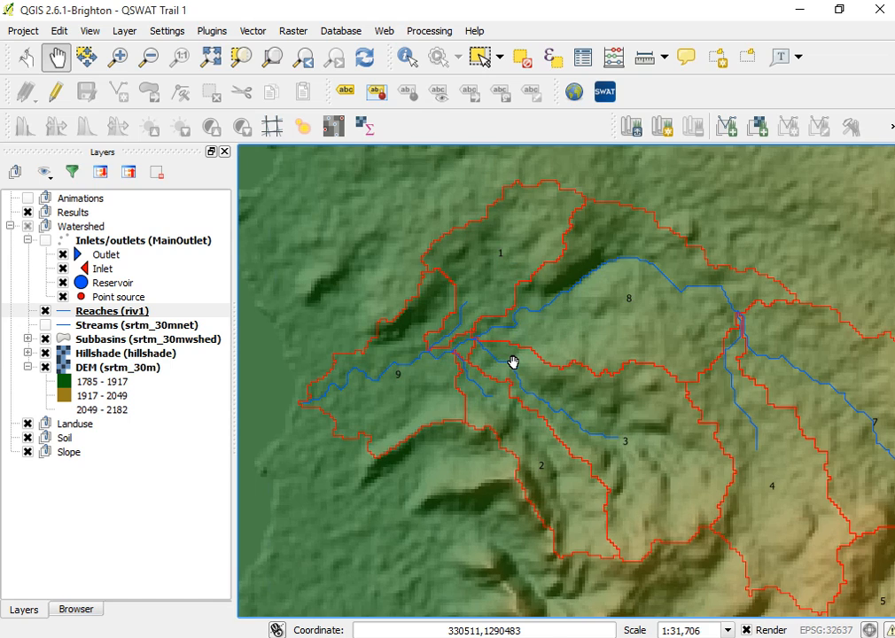
drag(705, 416, 661, 387)
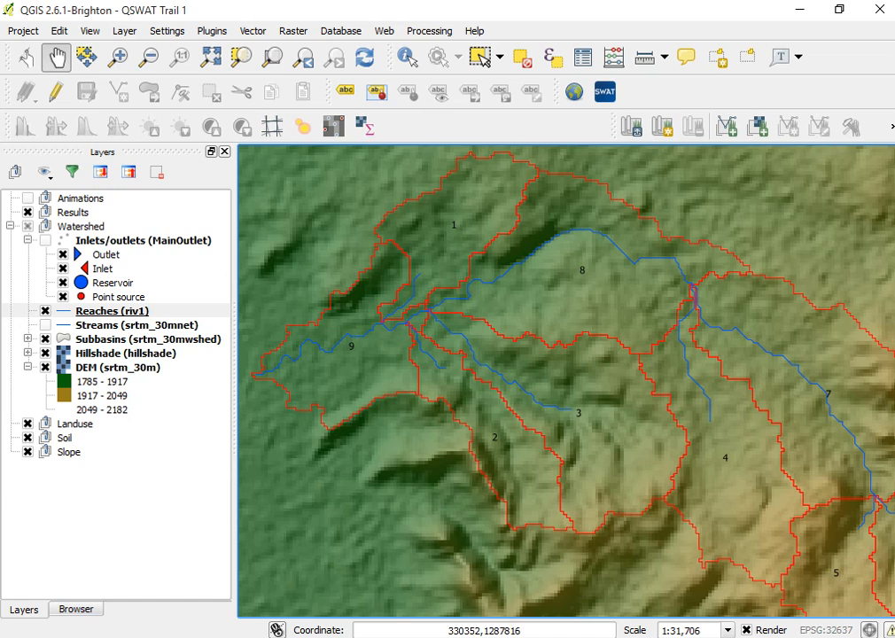
click(430, 548)
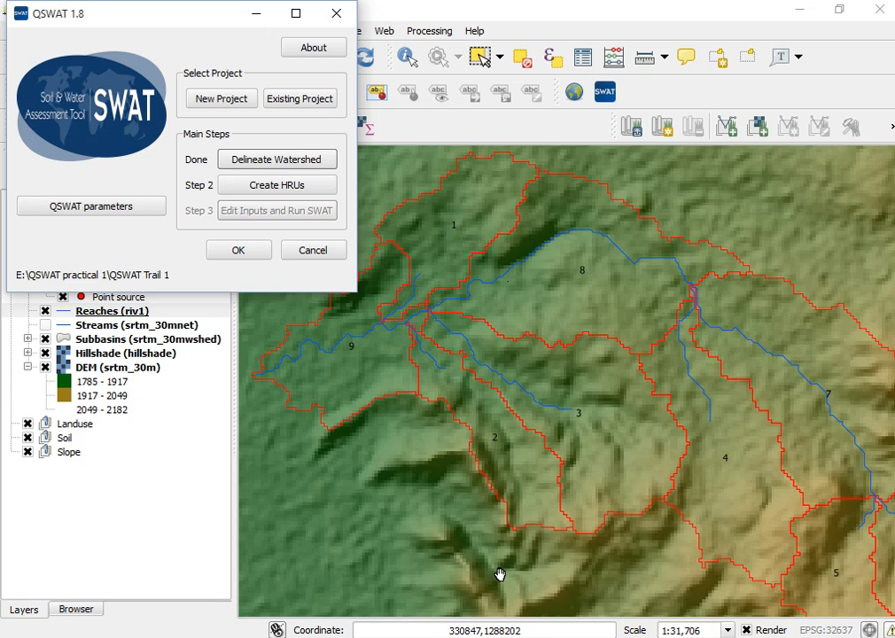
mouse_move(408, 636)
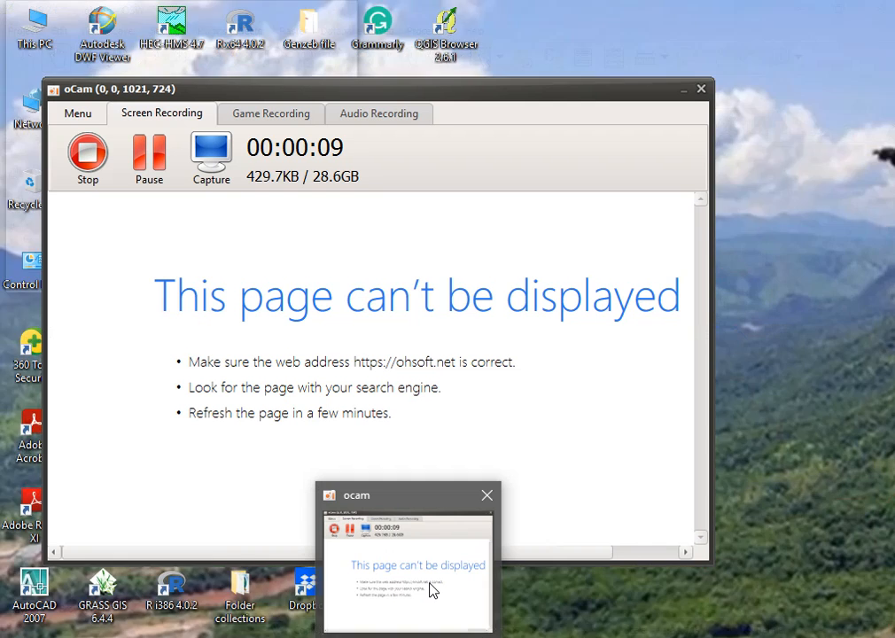